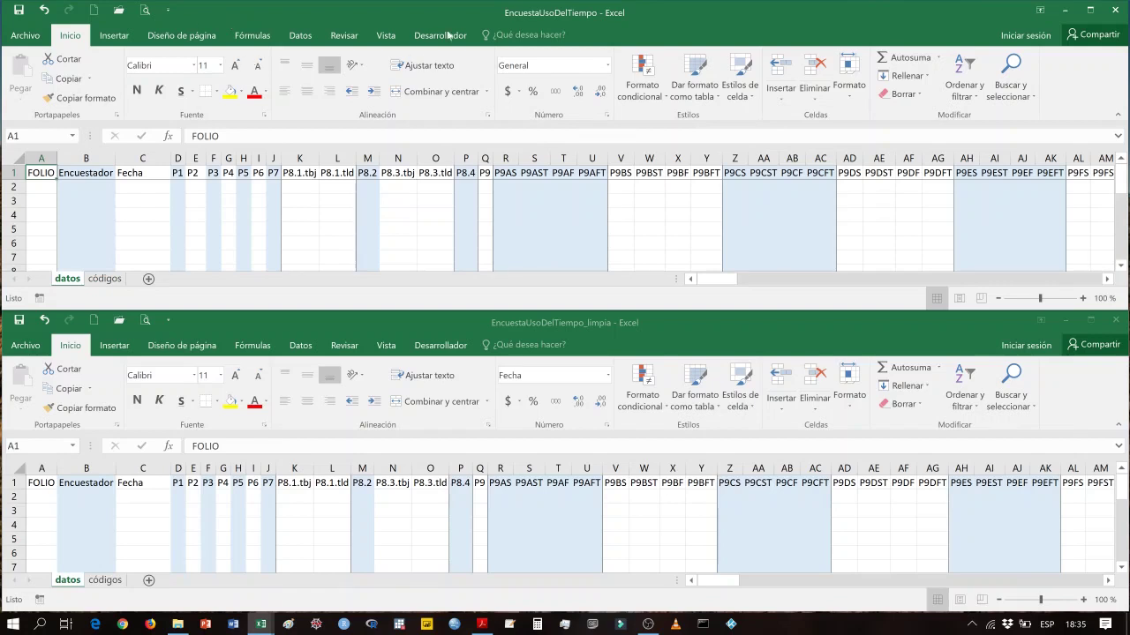
Examine the frozen header row and FOLIO column of the EncuestaUsoDelTiempo datos sheet across lower rows and further columns.
double_click(570, 13)
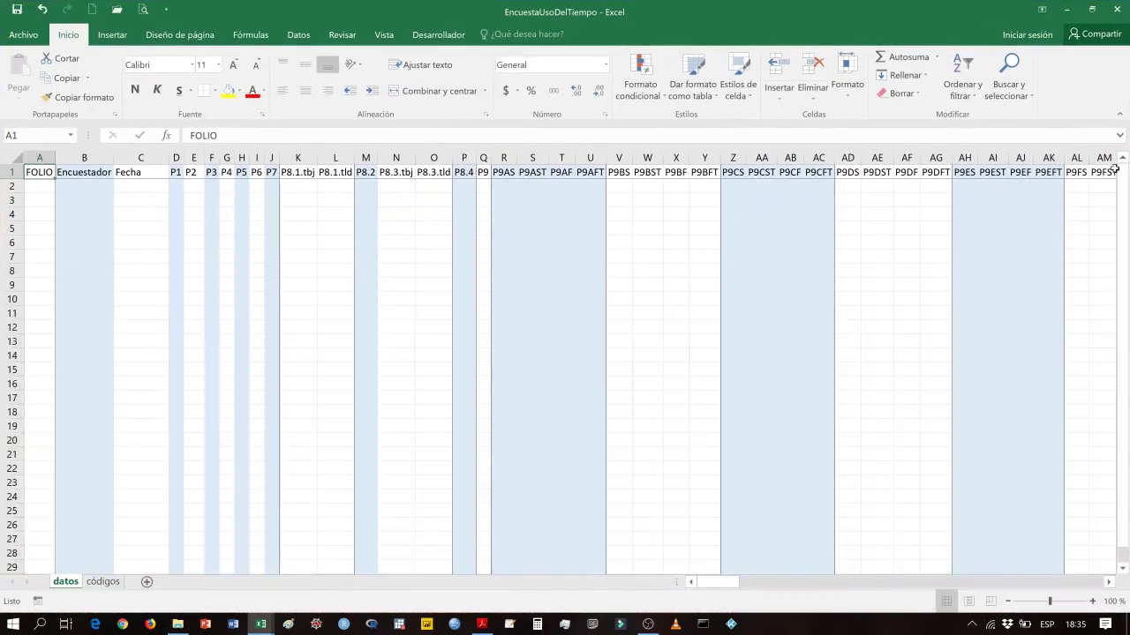
click(1094, 13)
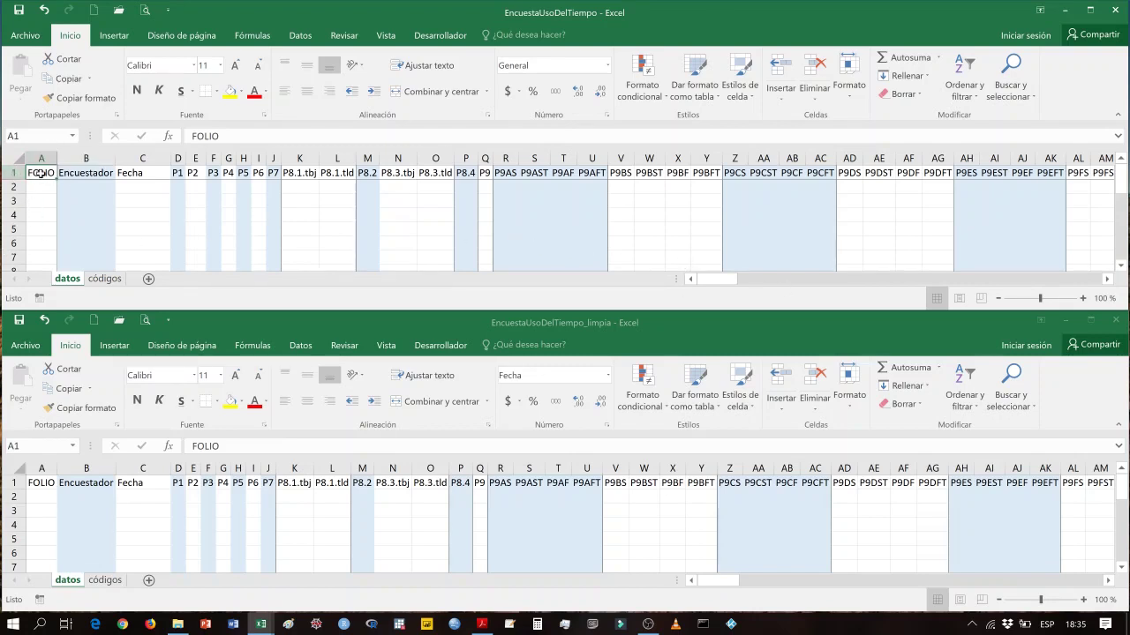
key(Down)
key(Down)
key(Down)
key(Down)
key(Down)
key(Down)
key(Down)
key(Down)
key(Down)
key(Down)
key(Down)
key(Down)
key(Down)
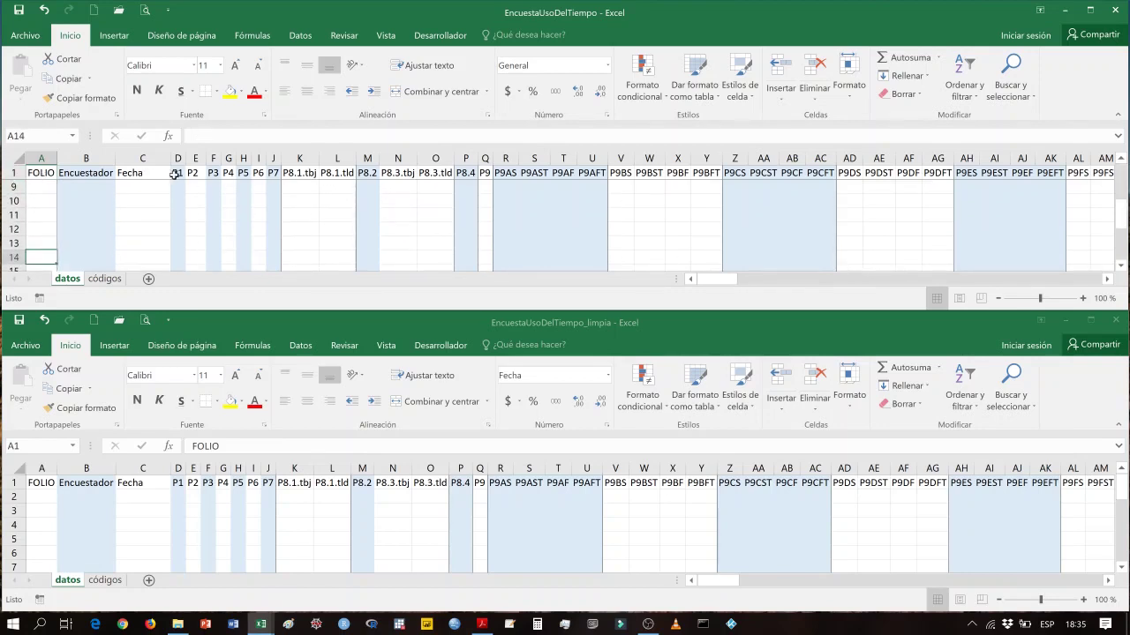
drag(1128, 276, 1101, 279)
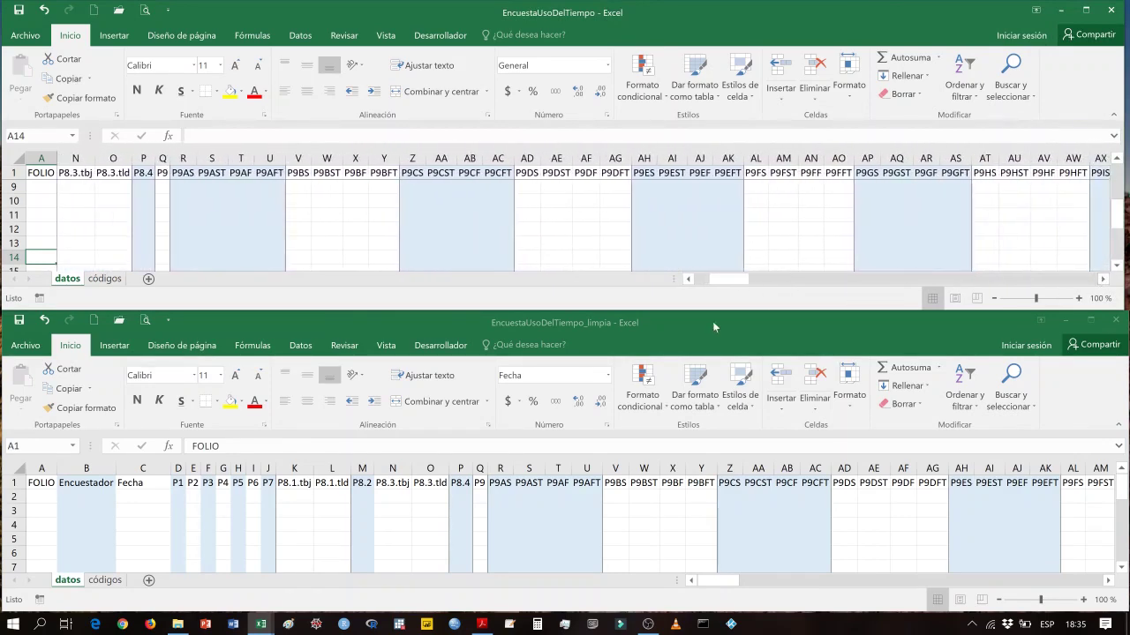
drag(733, 280, 716, 281)
drag(1117, 196, 1116, 177)
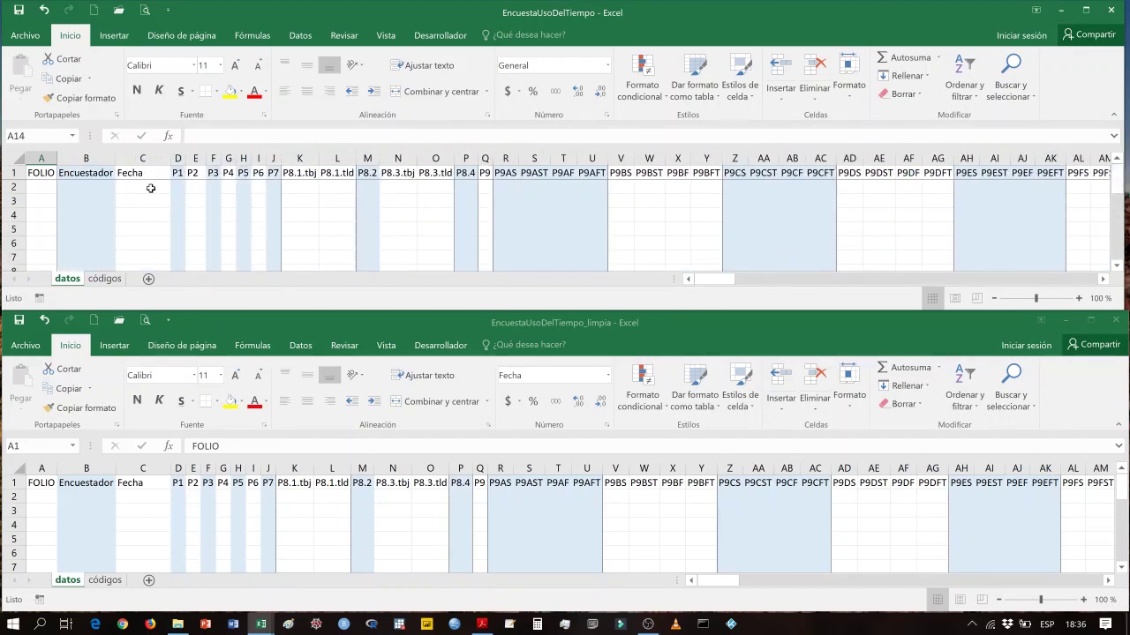
Check the number formats of the row 2 cells under FOLIO, Encuestador, Fecha, P8.1.tbj, P8.3.tbj, P9AST and P1.
click(38, 189)
key(Tab)
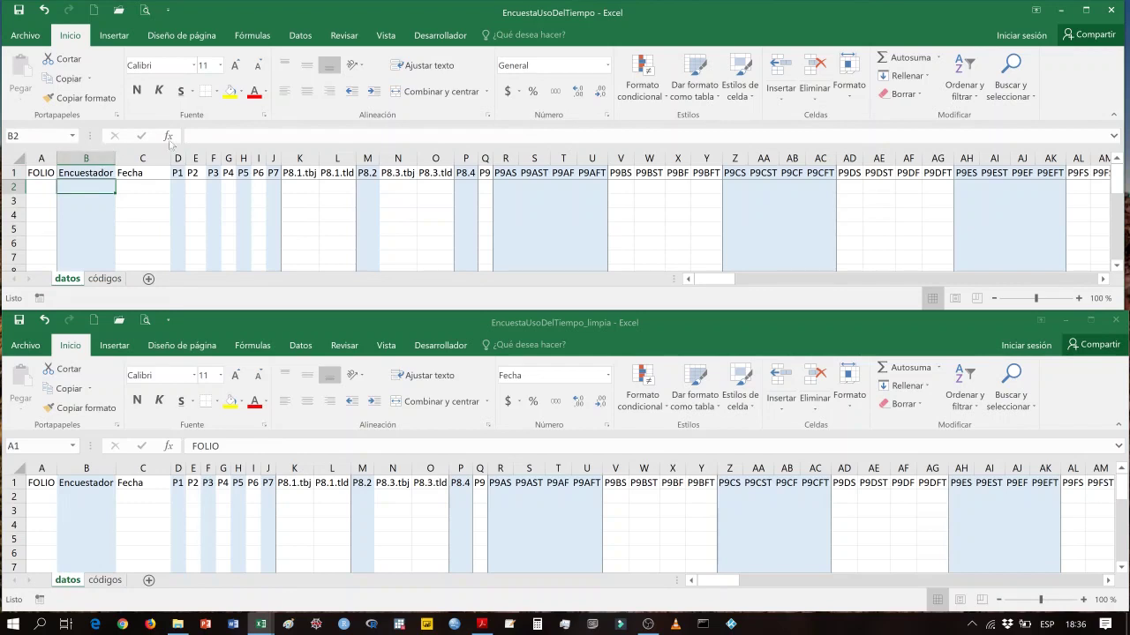
click(143, 187)
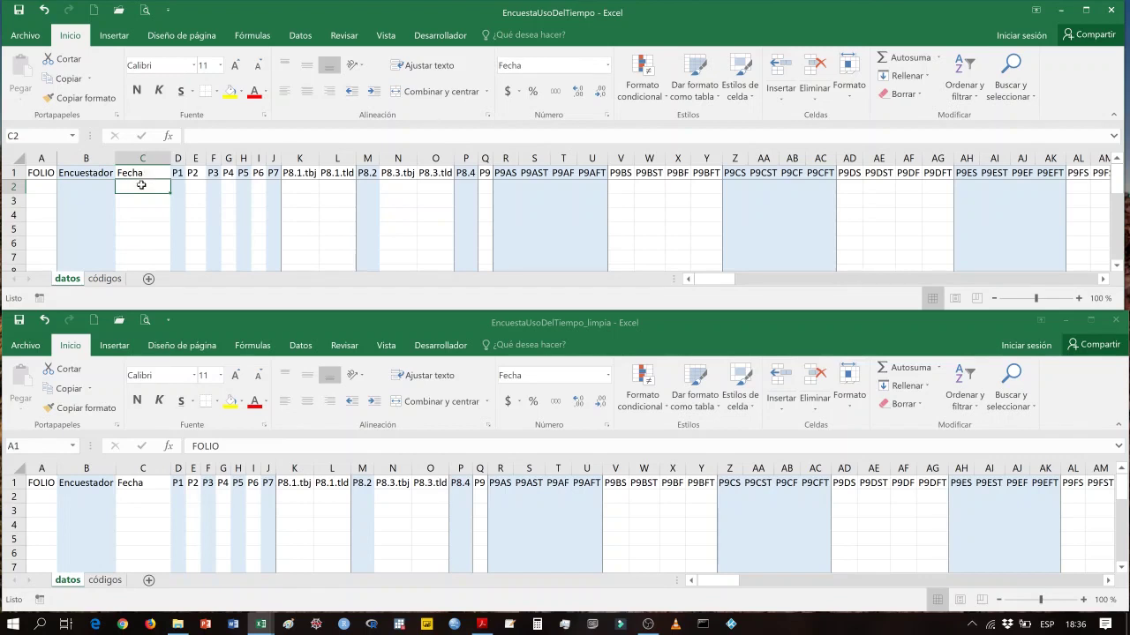
click(299, 185)
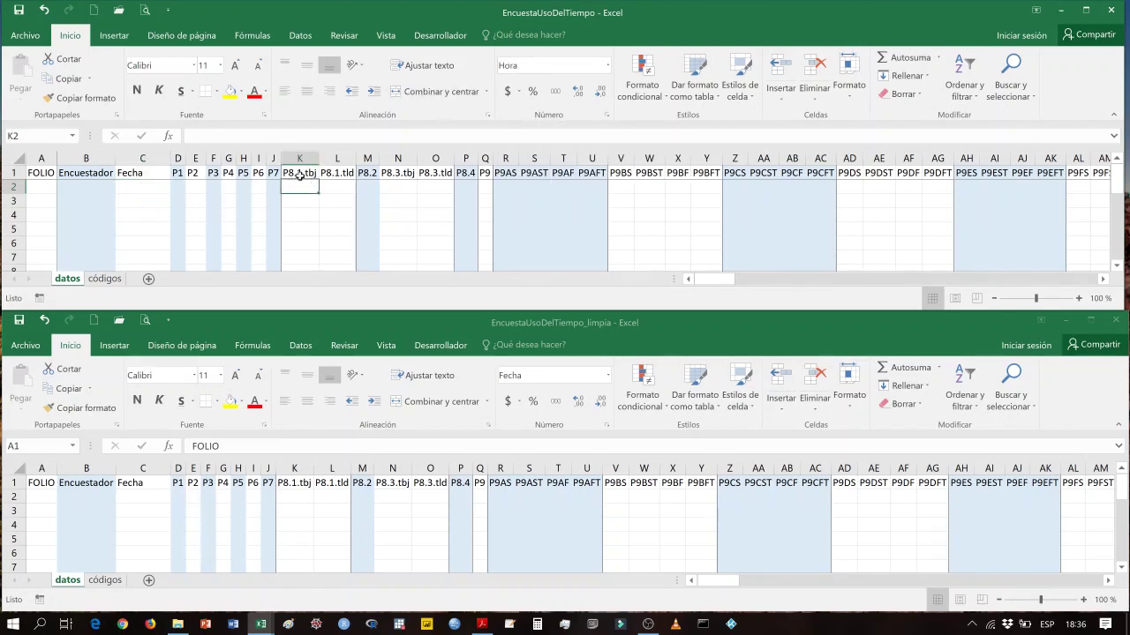
click(394, 184)
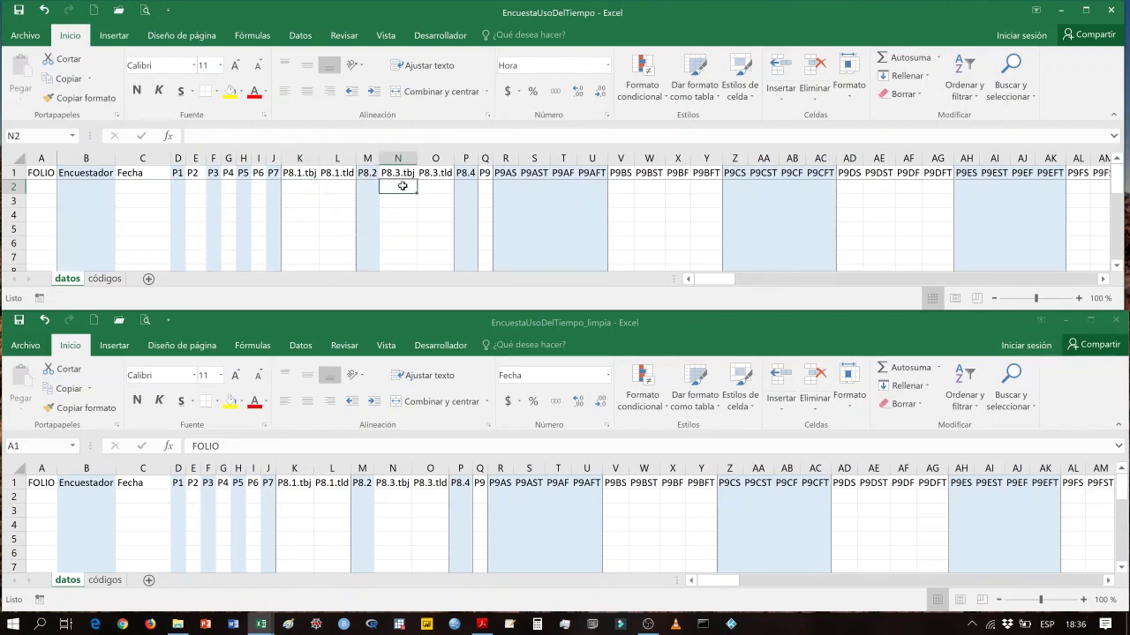
click(535, 184)
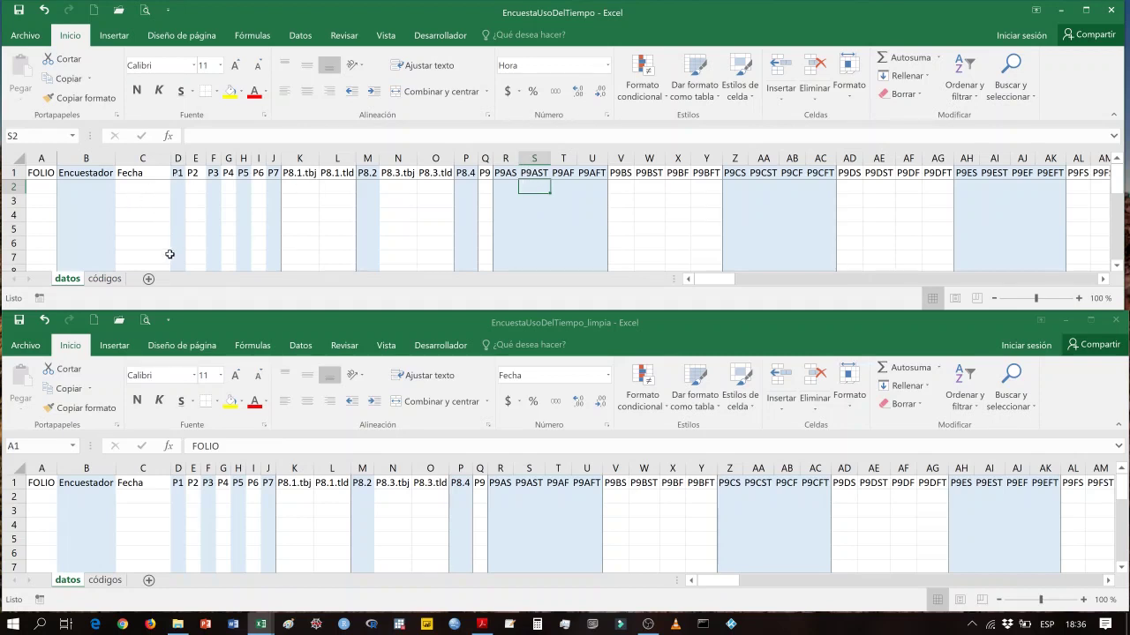
click(178, 190)
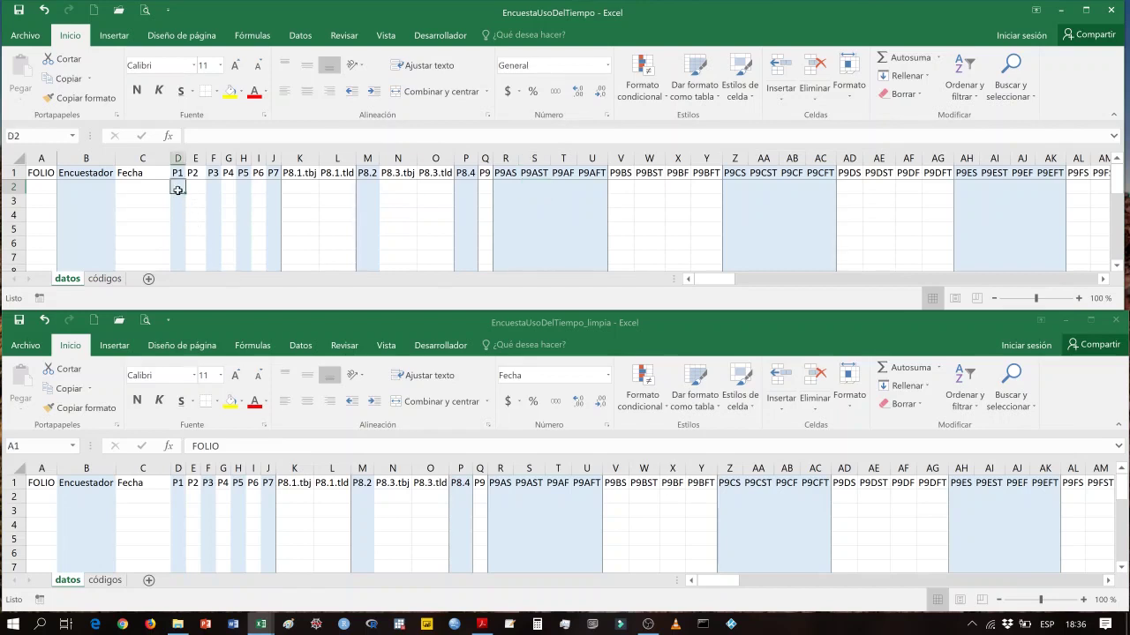
Examine the codes defined for Sexo and Relación con el jefe de hogar in the códigos sheet.
click(106, 279)
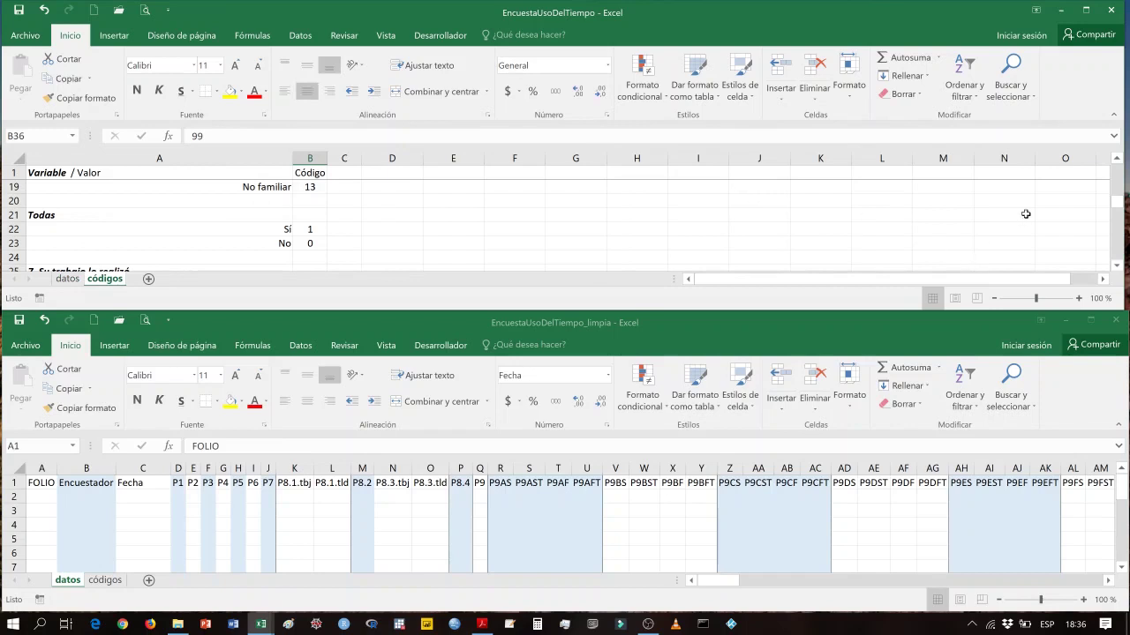
drag(1116, 201, 1116, 166)
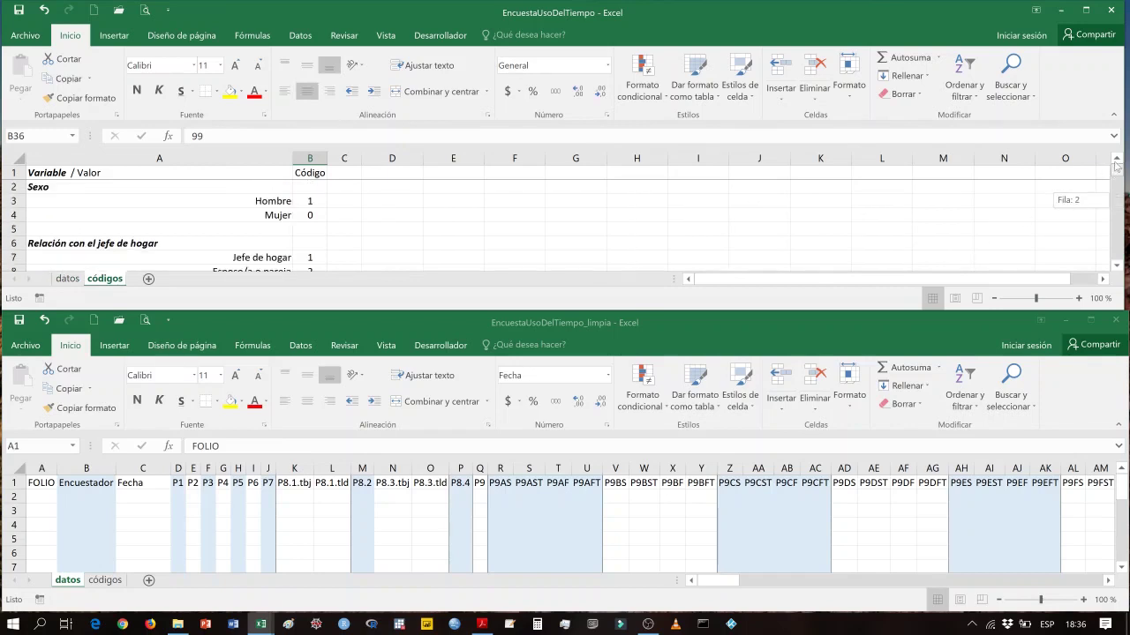
click(313, 201)
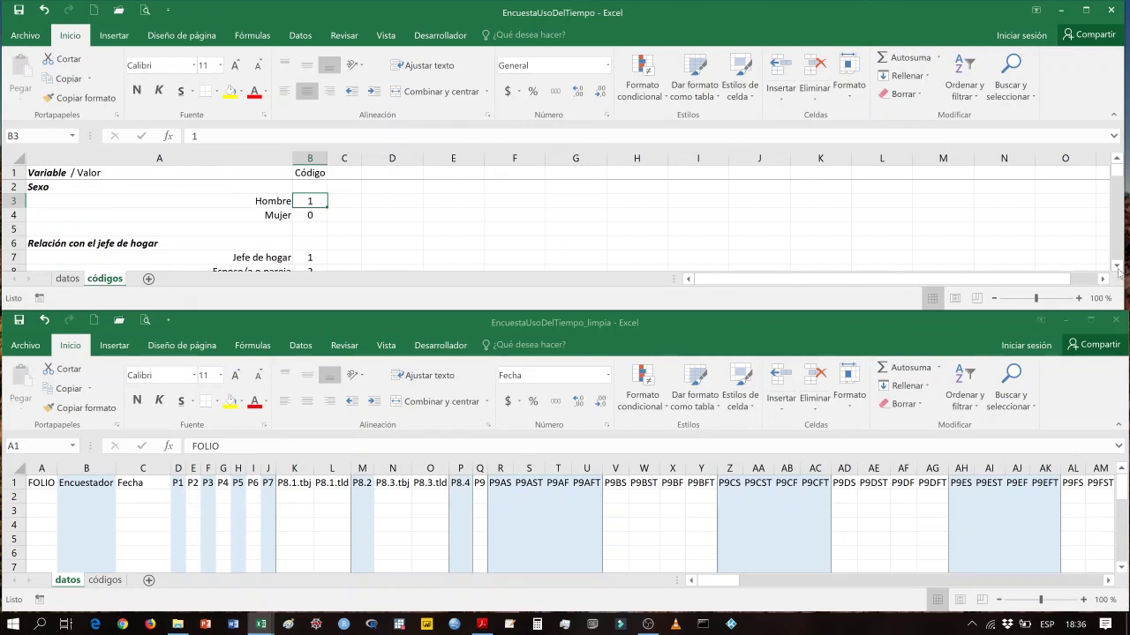
drag(1117, 267, 1117, 267)
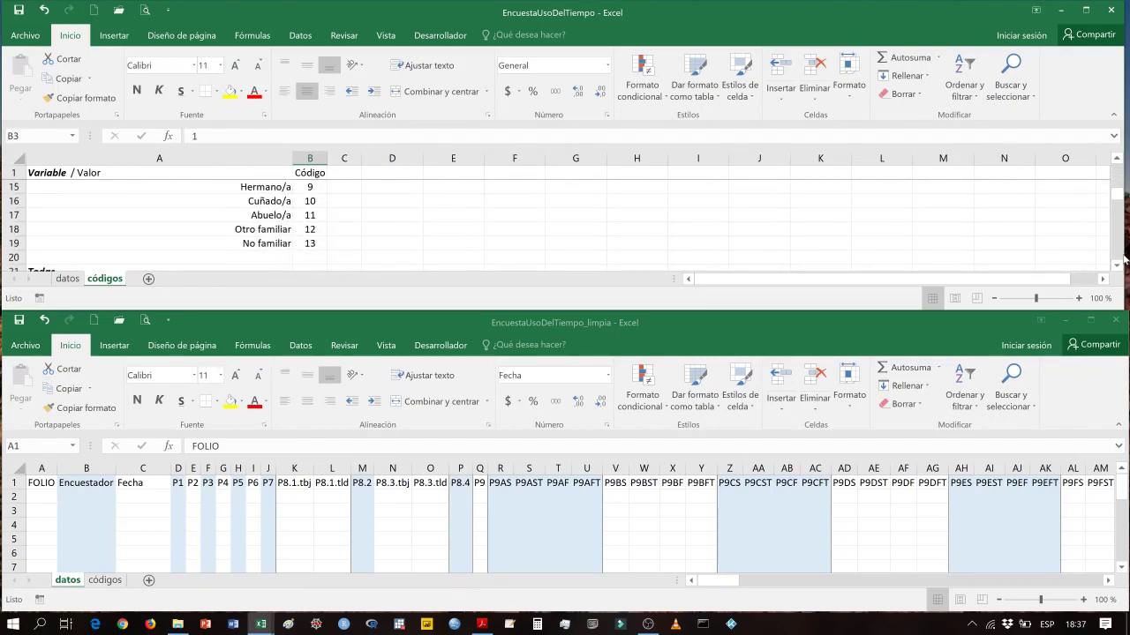
drag(1123, 248, 1127, 248)
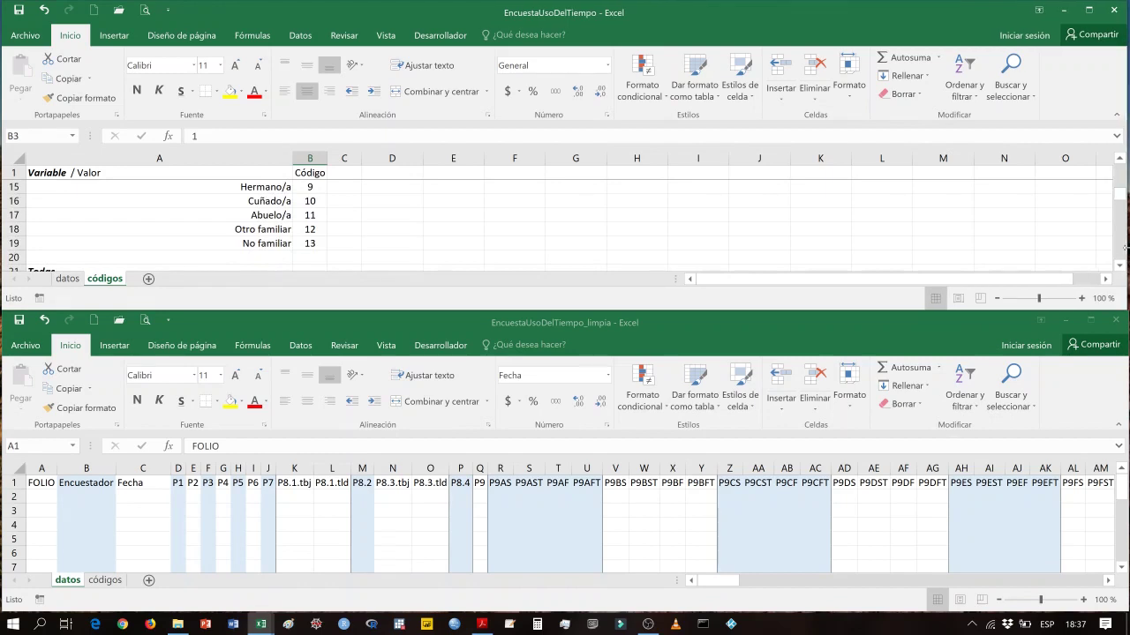
click(1119, 183)
click(1119, 184)
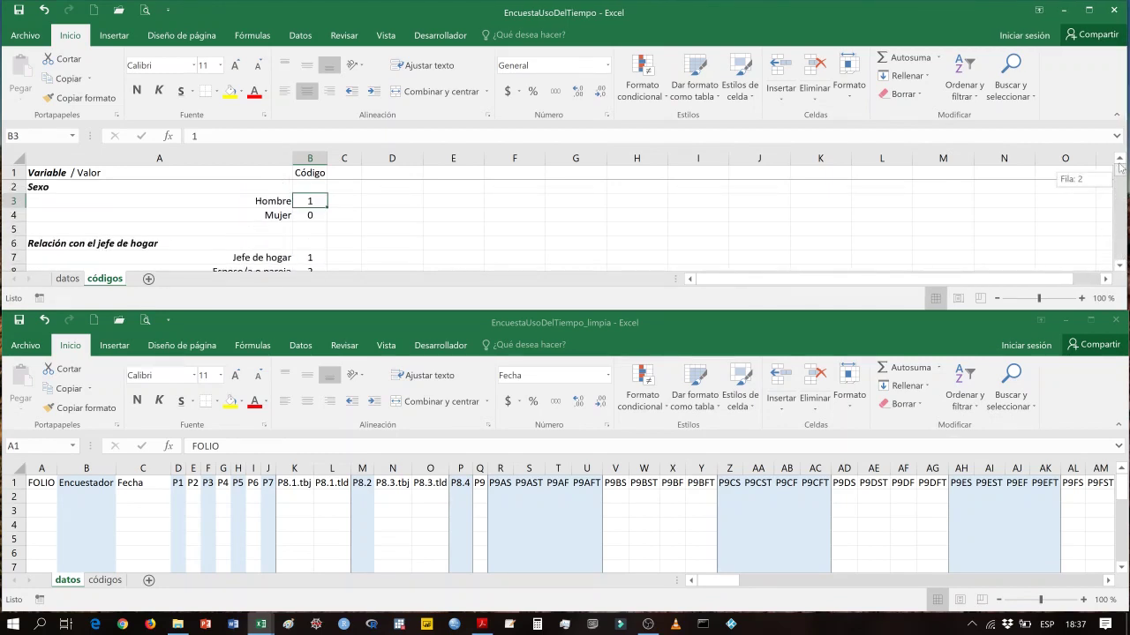
Enter the codes 0 and 1 in cells D2 and D3 under P1 on the datos sheet.
click(67, 280)
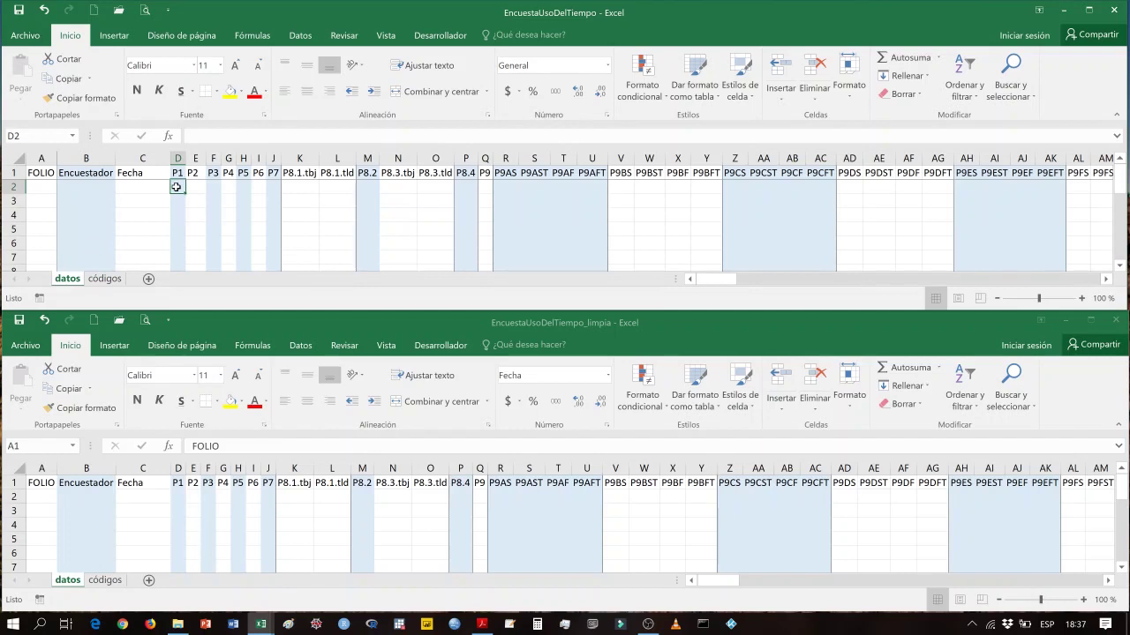
key(Return)
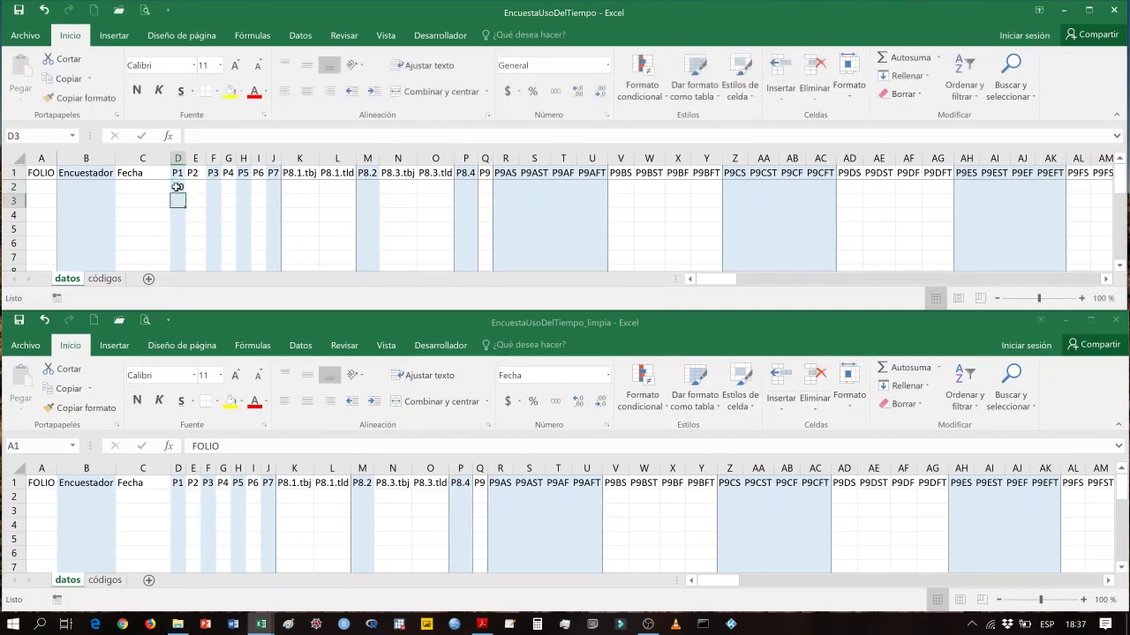
text(1)
key(Return)
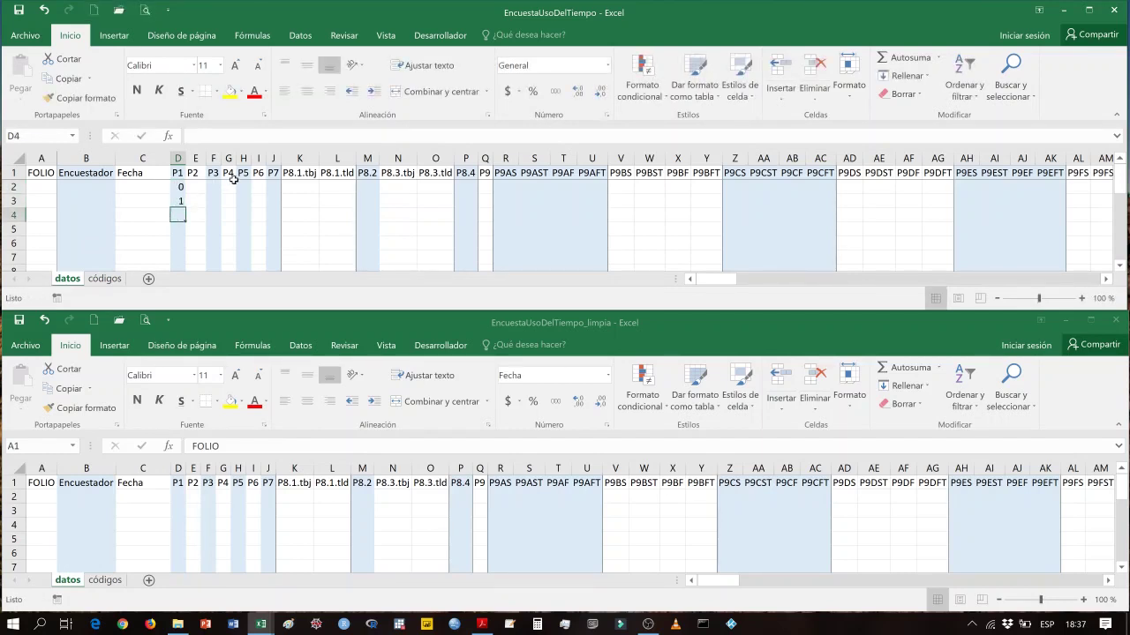
Try the code 2 in cell D4 under P1, decline it, and enter 6 instead, accepting the out-of-range value.
text(2)
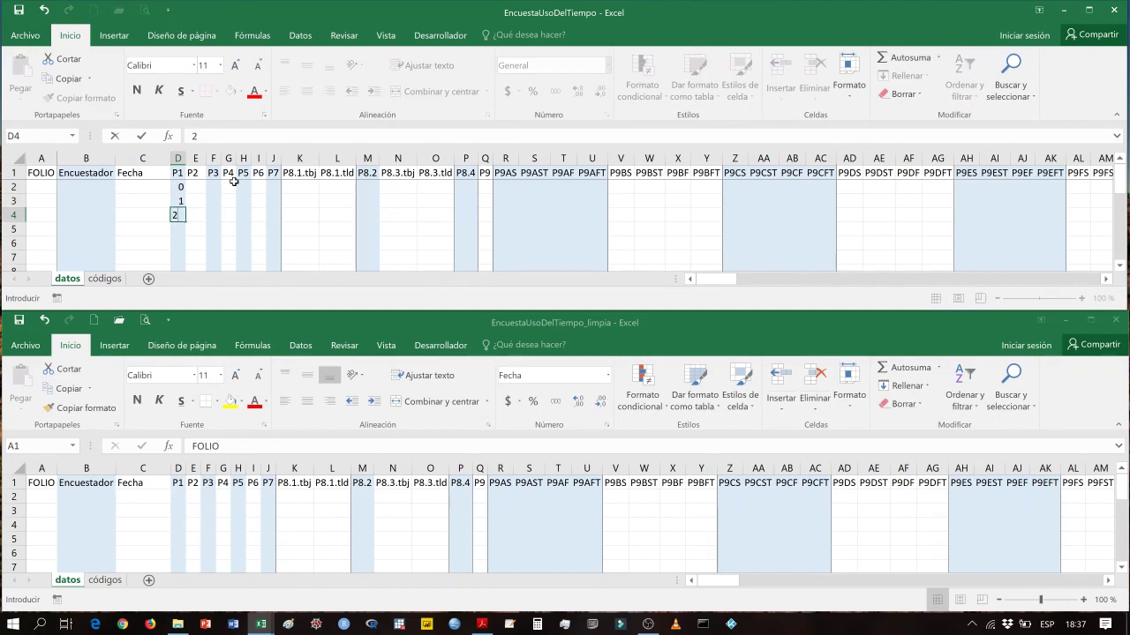
key(Return)
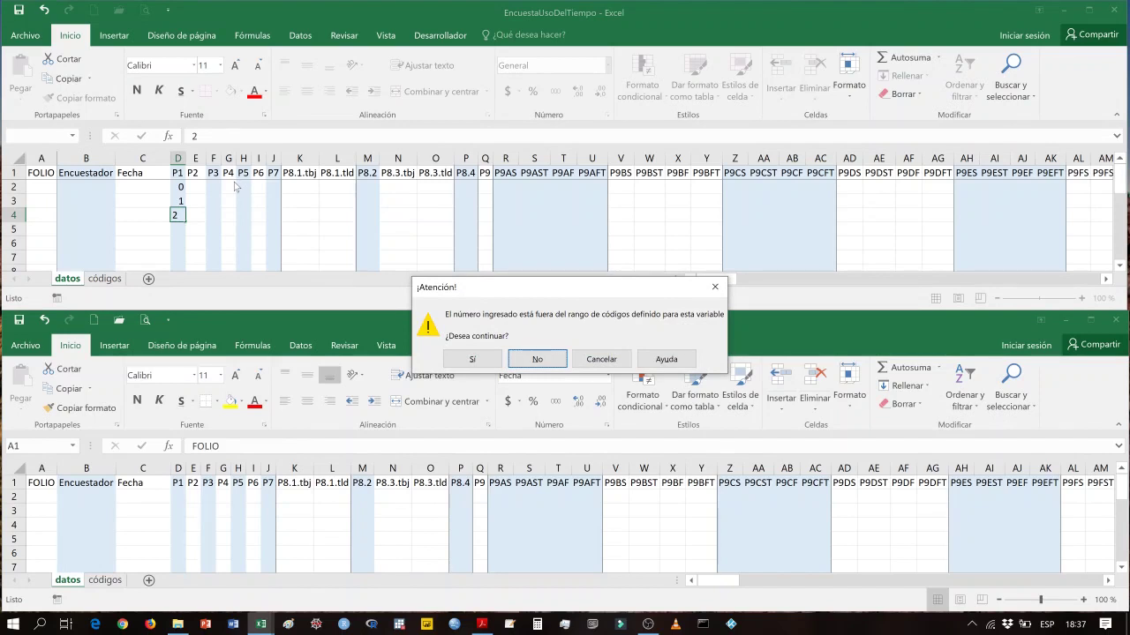
key(Return)
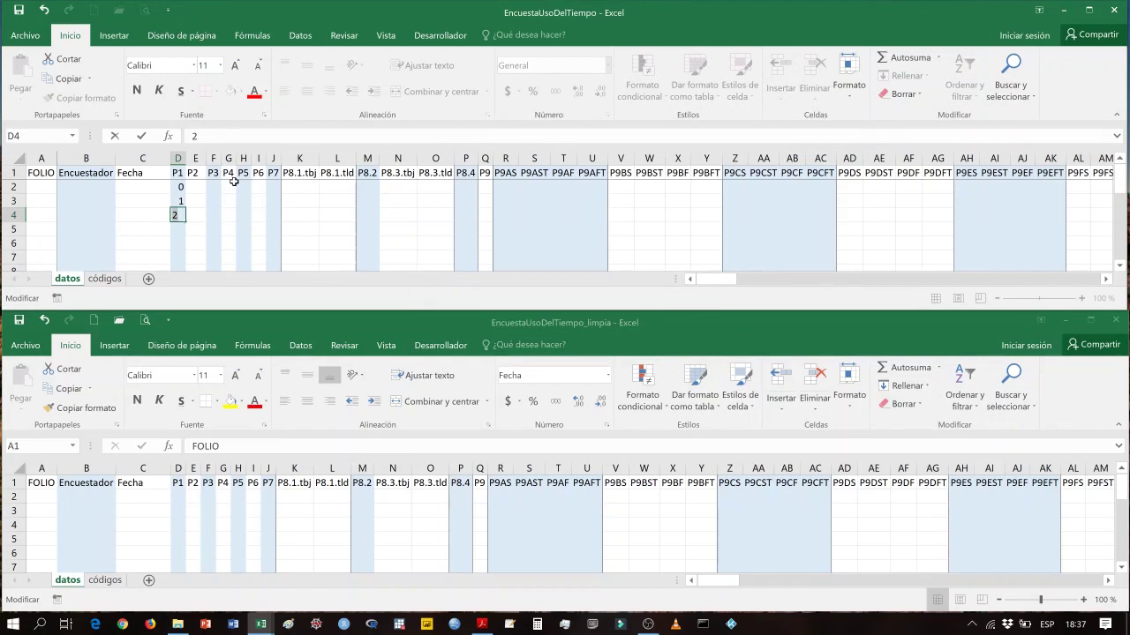
text(6)
key(Return)
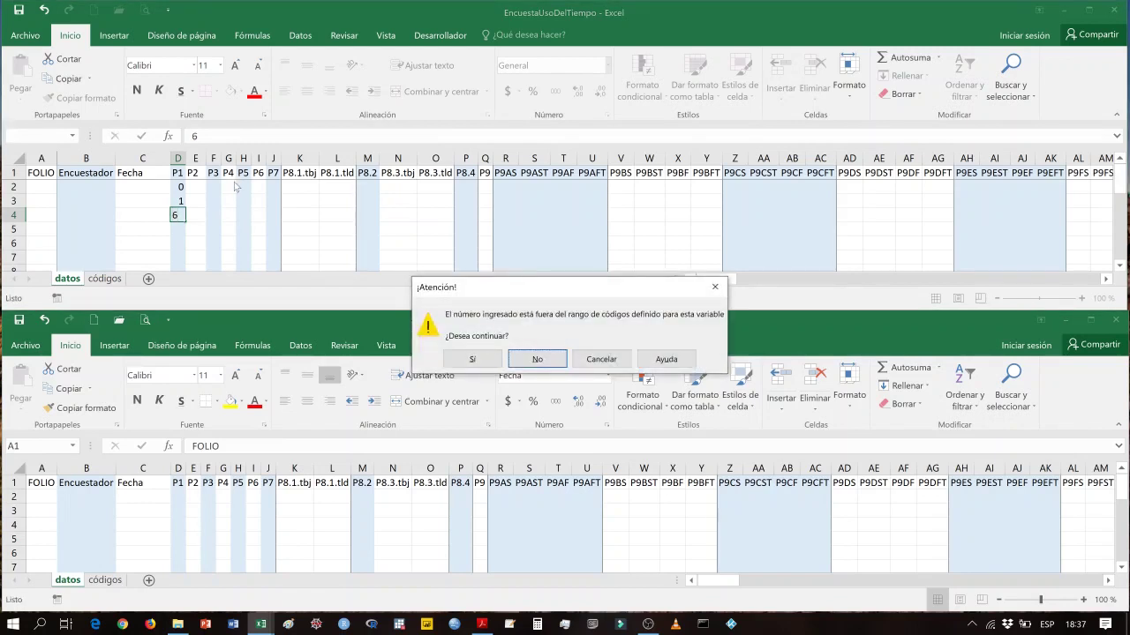
click(460, 357)
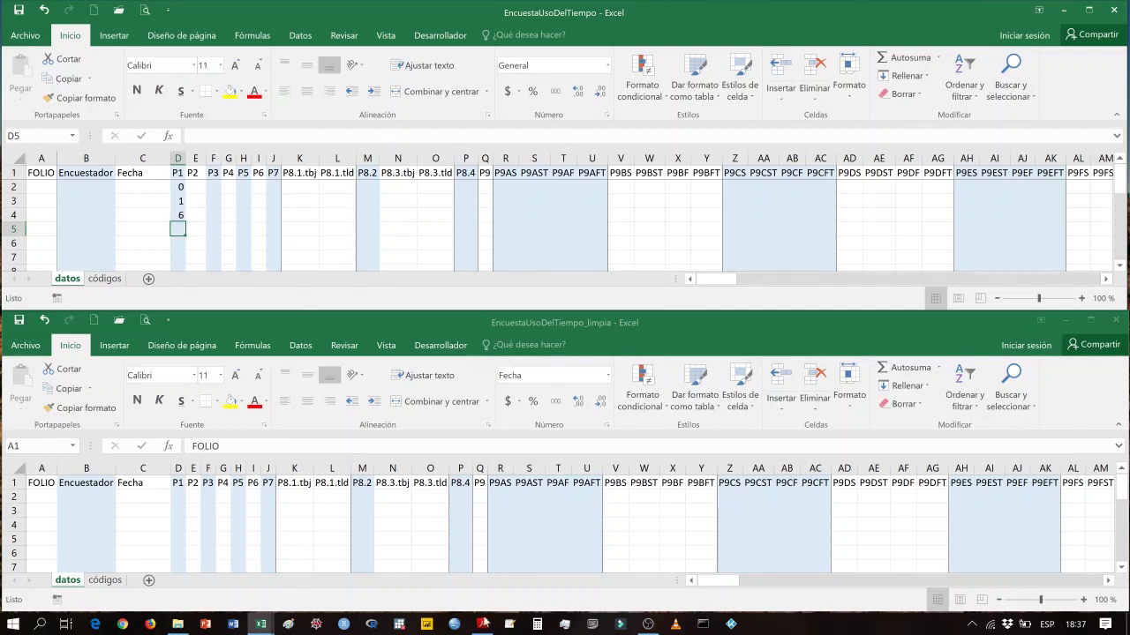
Bring up the survey questionnaire PDF for reference, and try the code 0 in cell G2 under P4 before replacing it with 1.
click(482, 624)
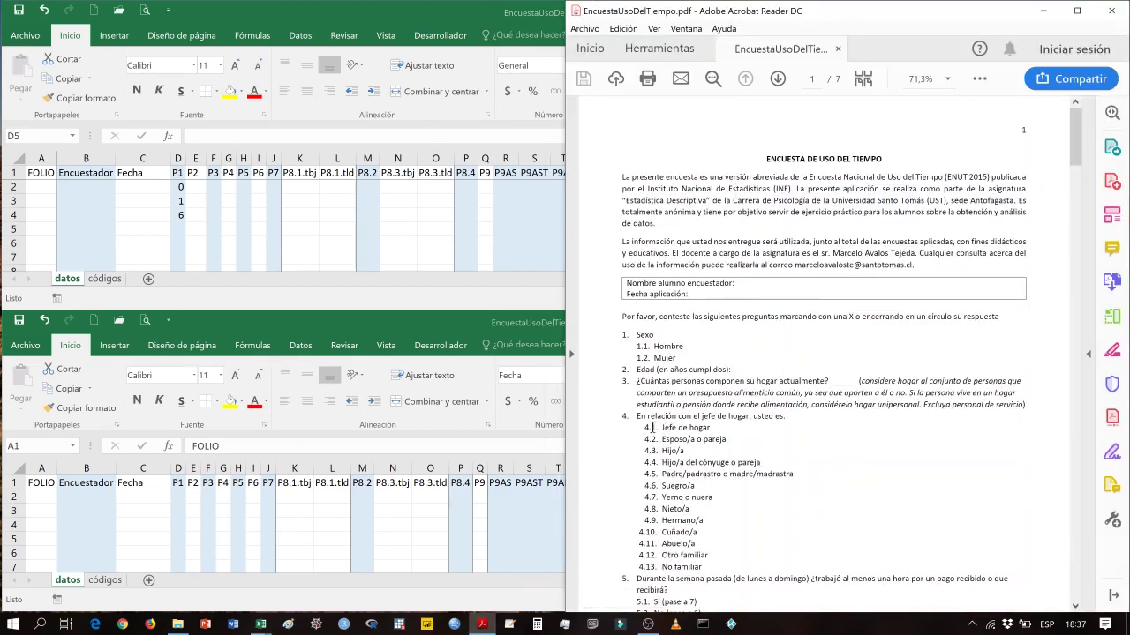
click(232, 187)
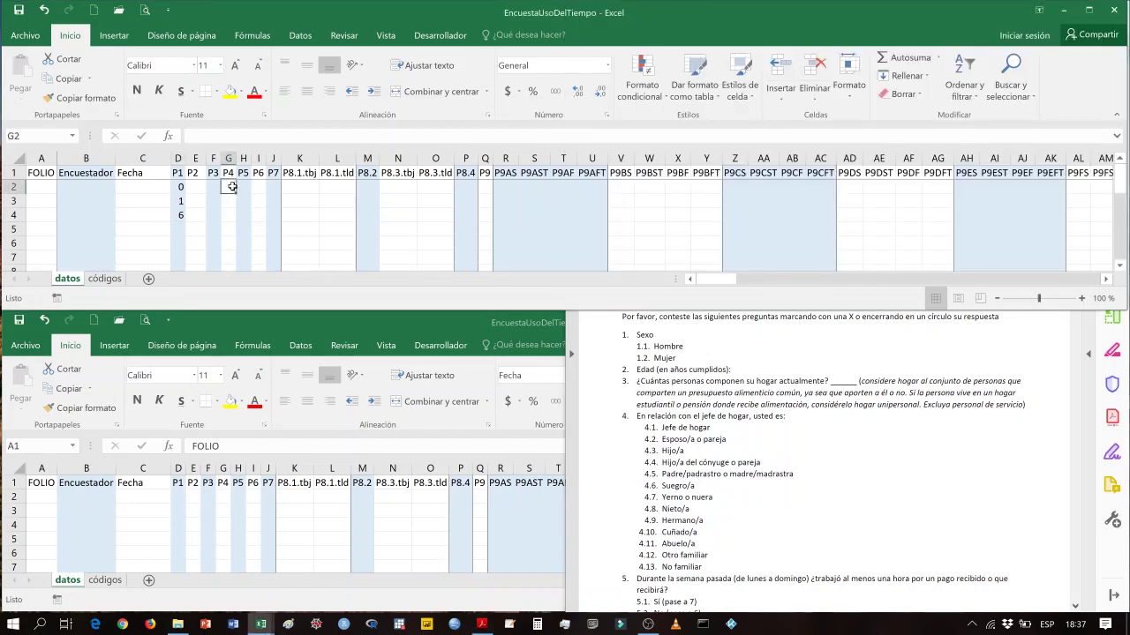
text(0)
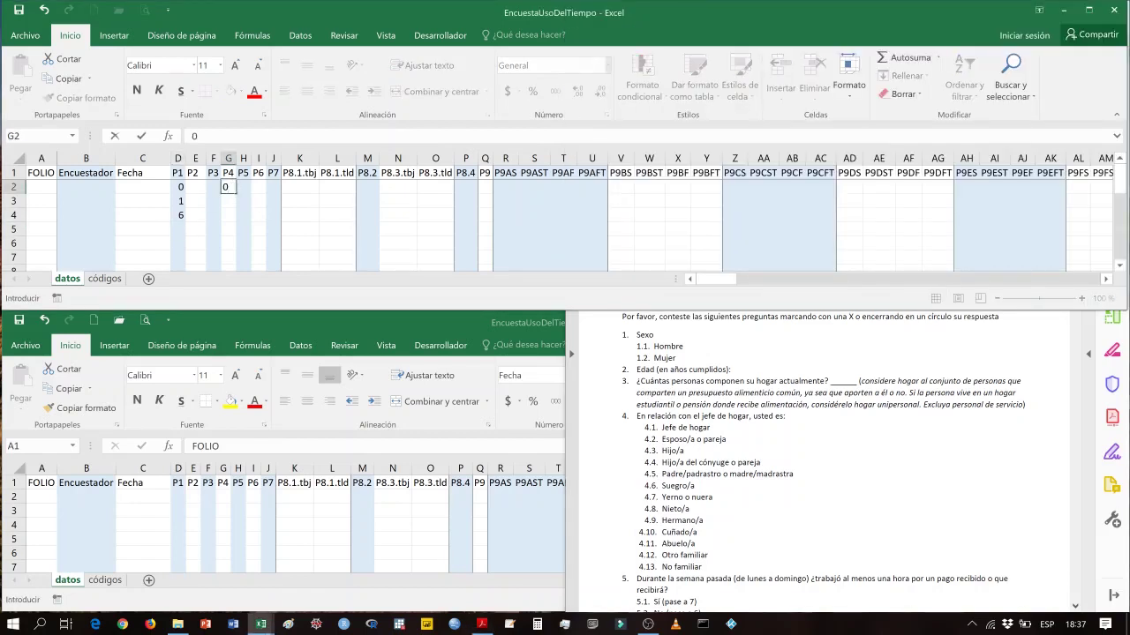
key(Return)
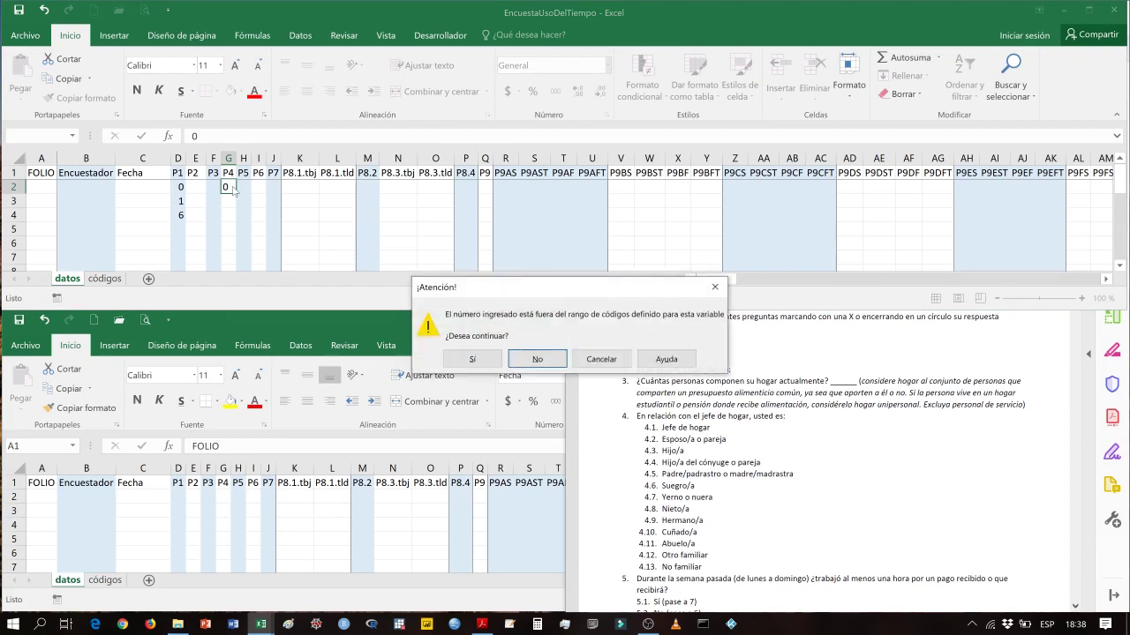
key(Return)
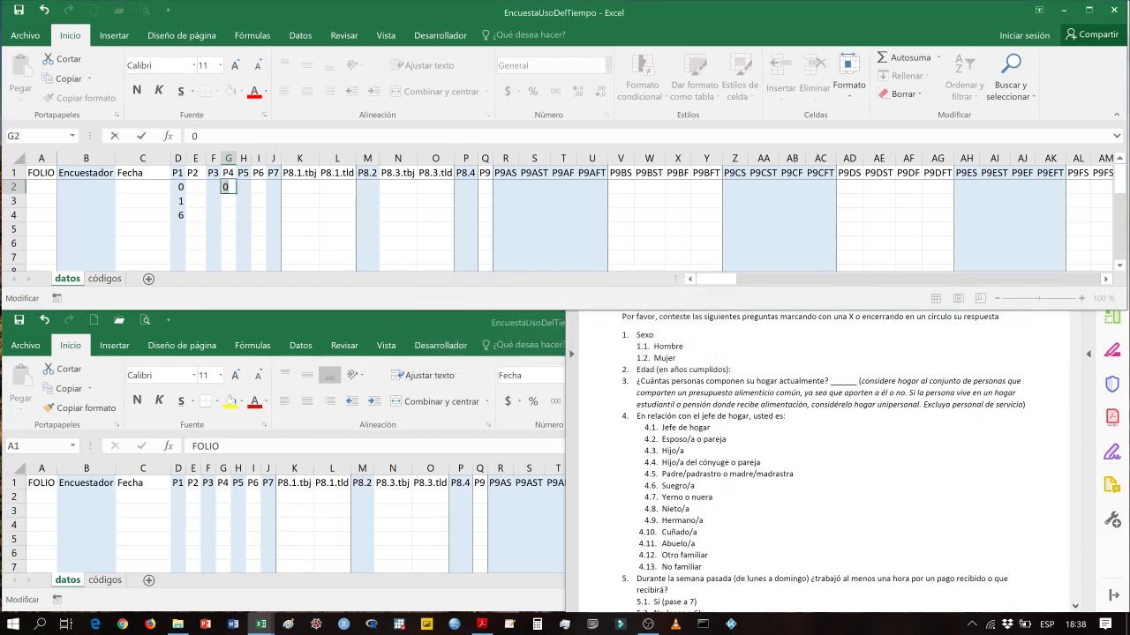
key(Return)
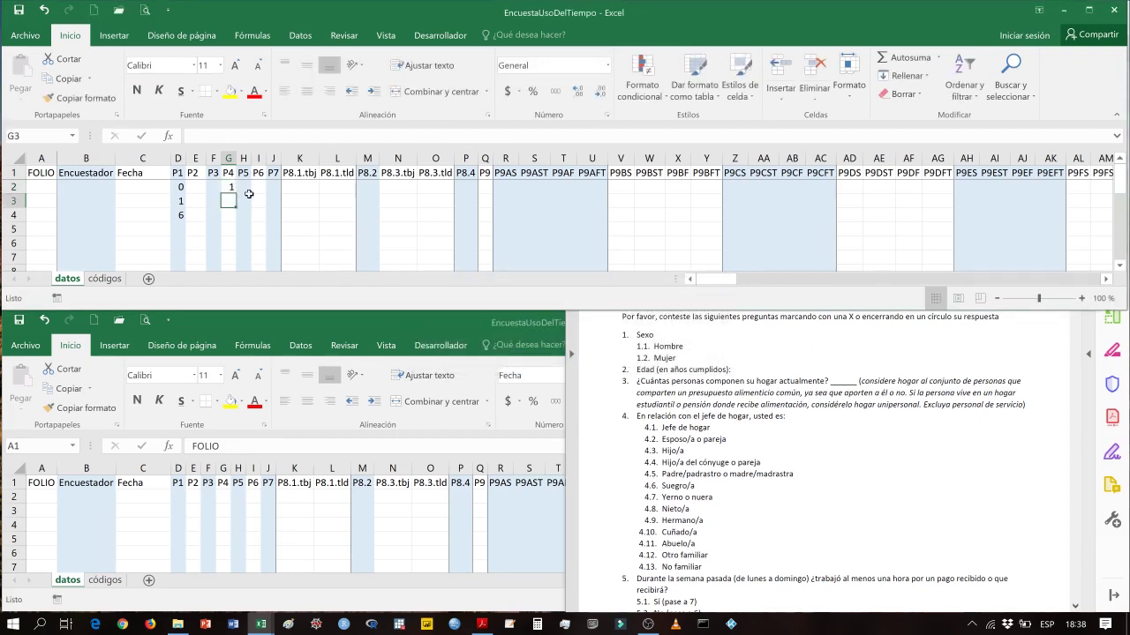
Enter 13 in cell G3 and 14 in cell G4 under P4, accepting the out-of-range value.
text(13)
key(Return)
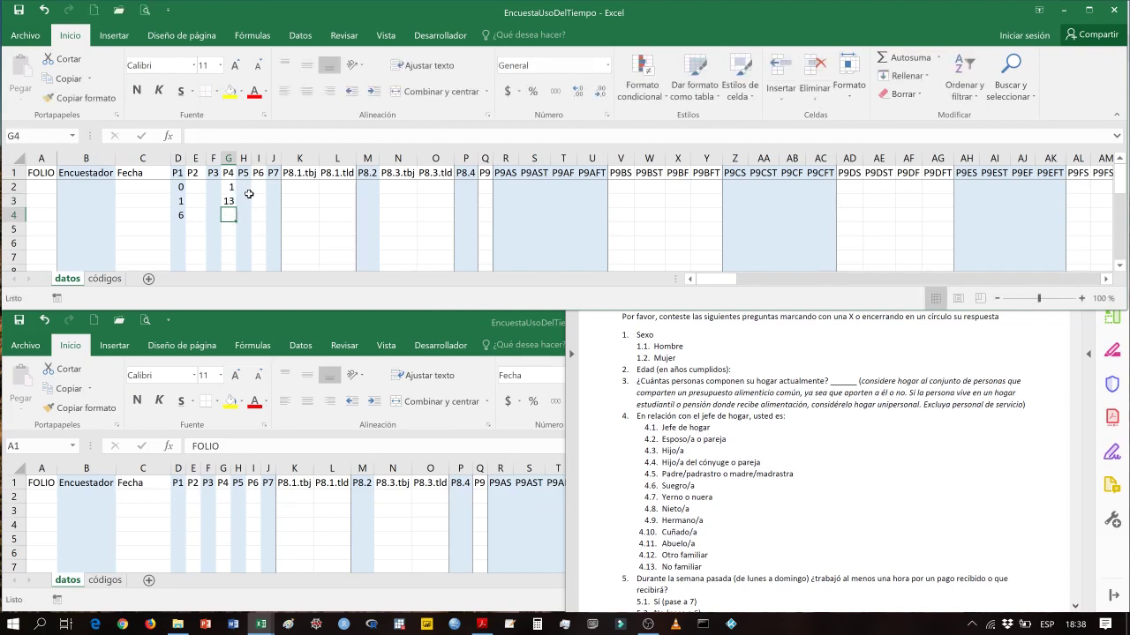
text(14)
key(Return)
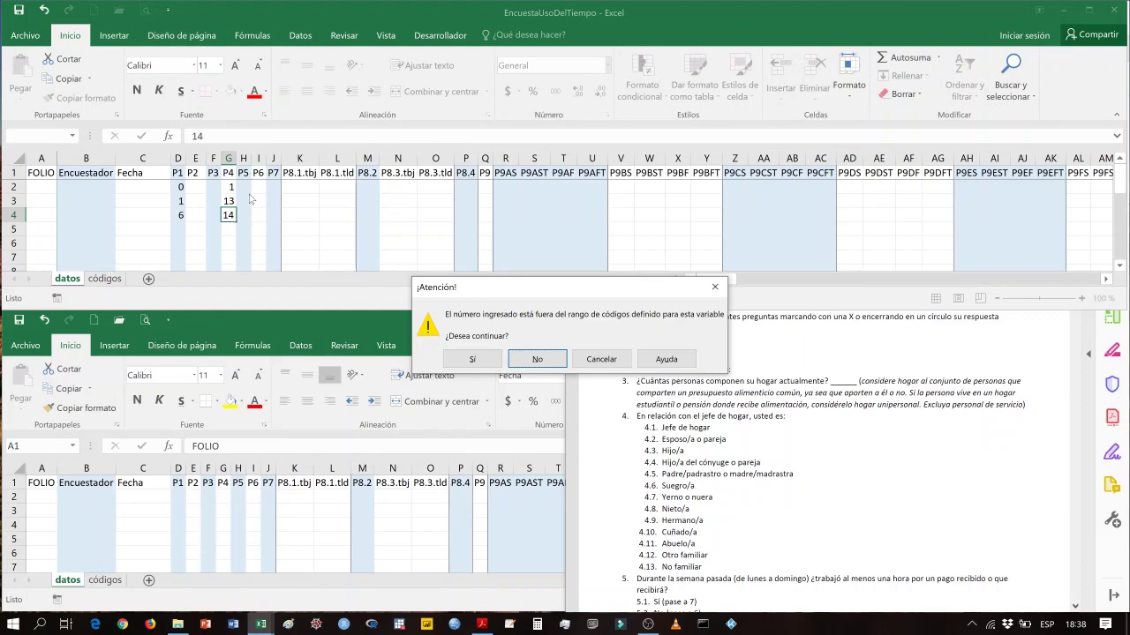
key(Left)
key(Return)
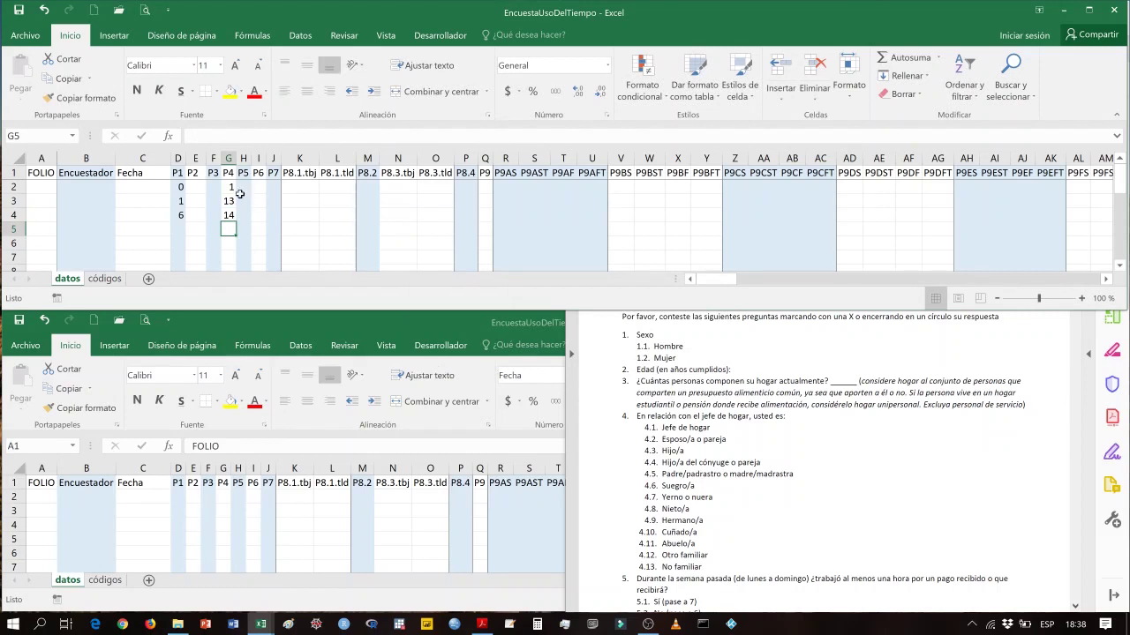
Bring the EncuestaUsoDelTiempo_limpia workbook forward, extend its window upward, and check whether its headers stay in view when moving through the datos sheet.
click(422, 320)
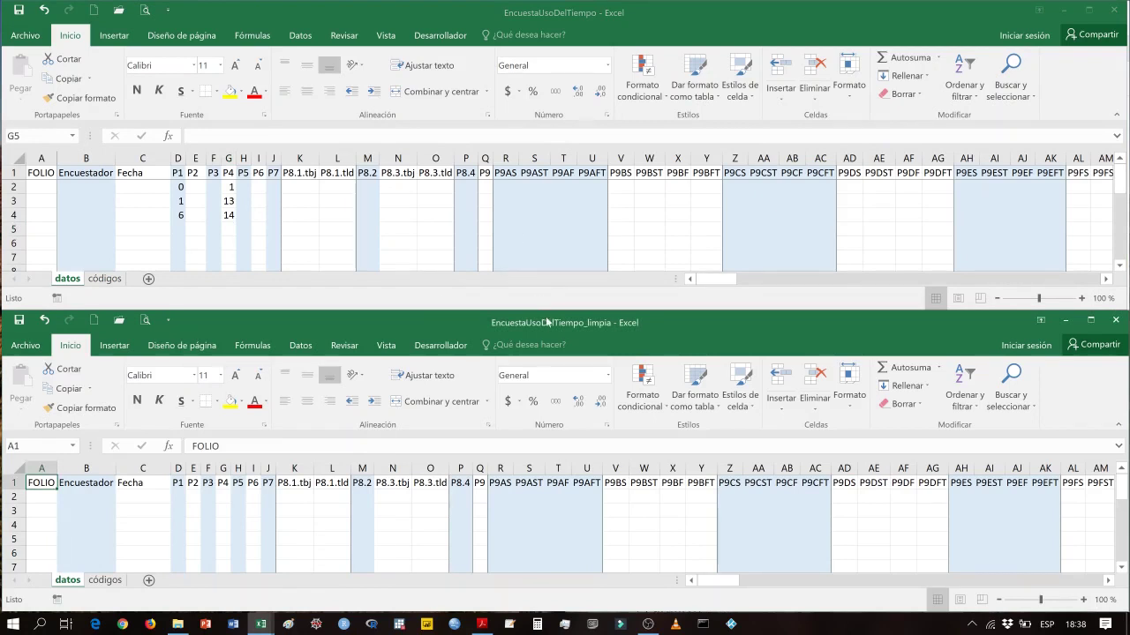
drag(555, 308, 562, 238)
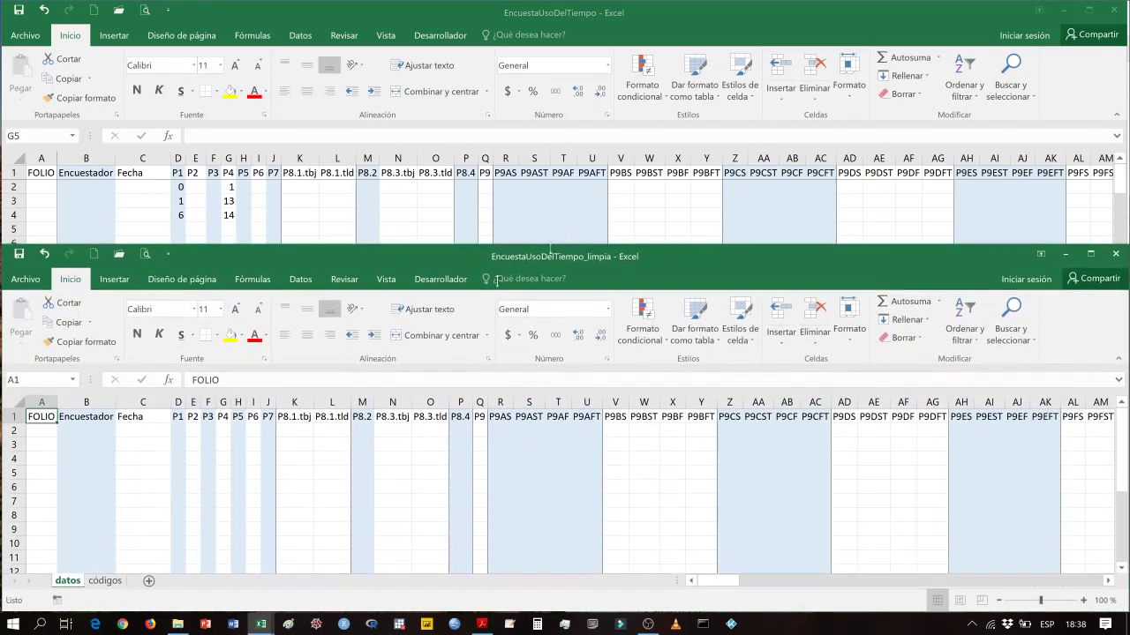
click(86, 403)
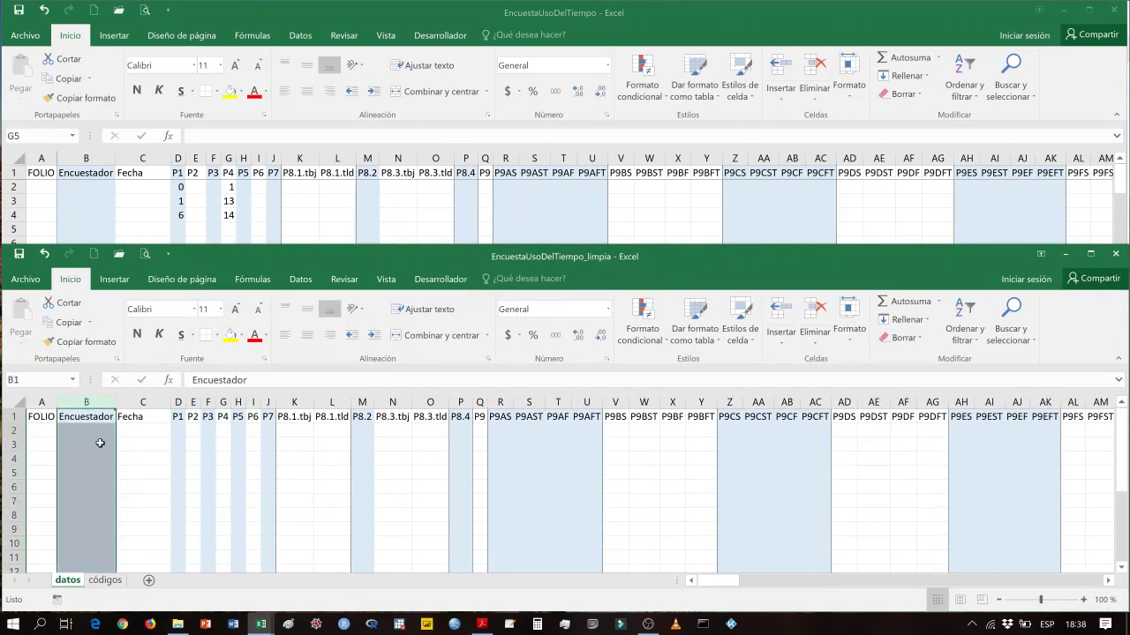
click(42, 431)
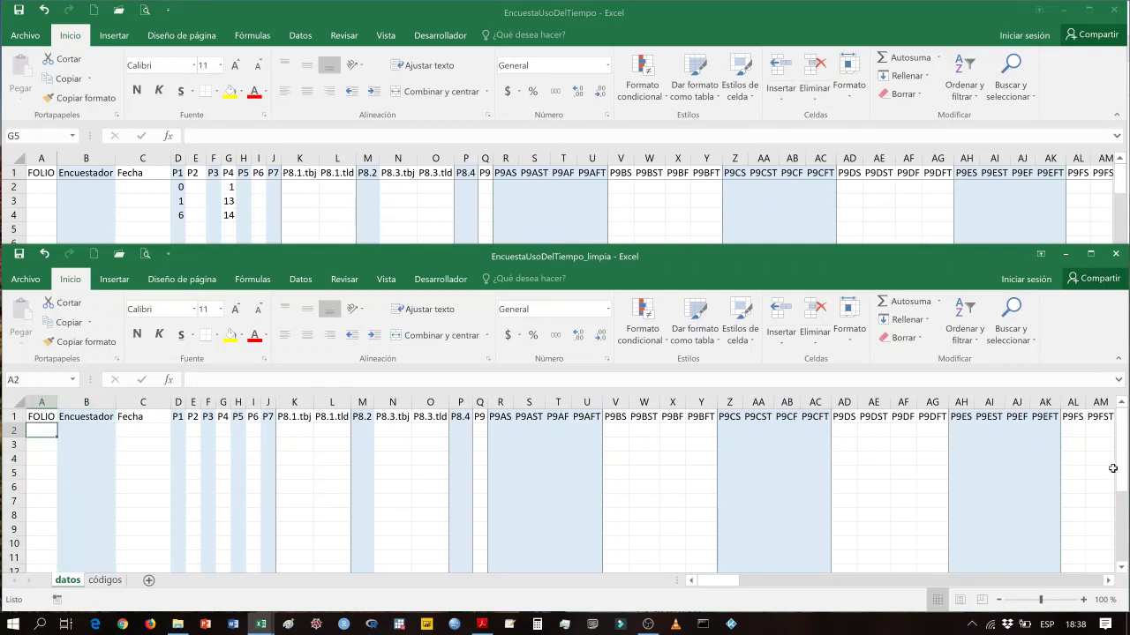
scroll(1123, 502, down, 1)
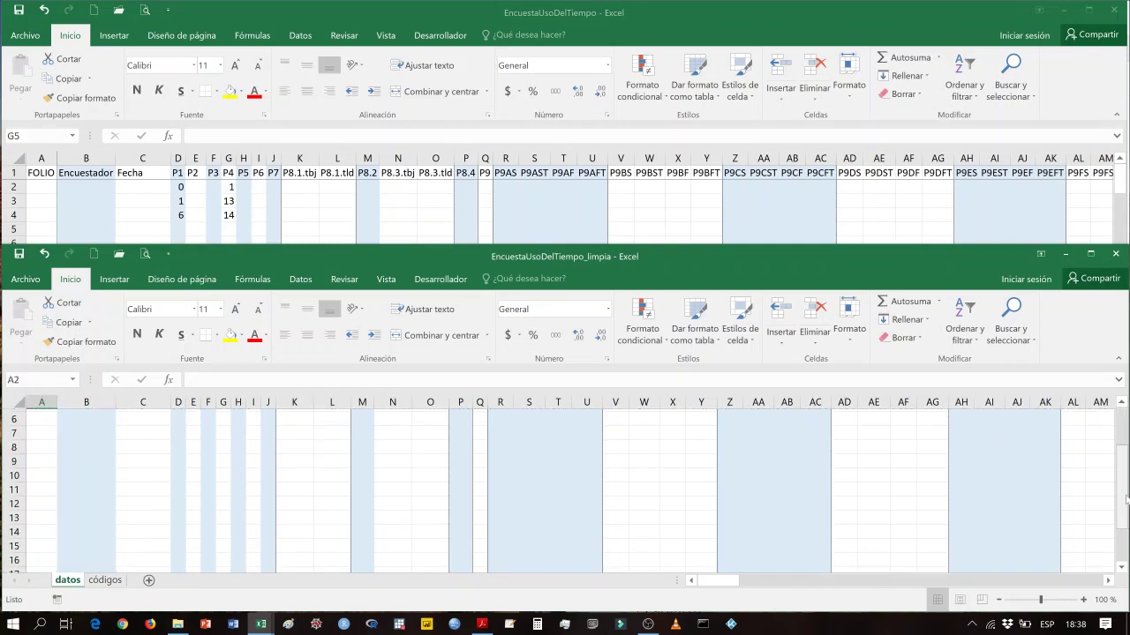
scroll(1123, 501, up, 1)
drag(731, 588, 693, 590)
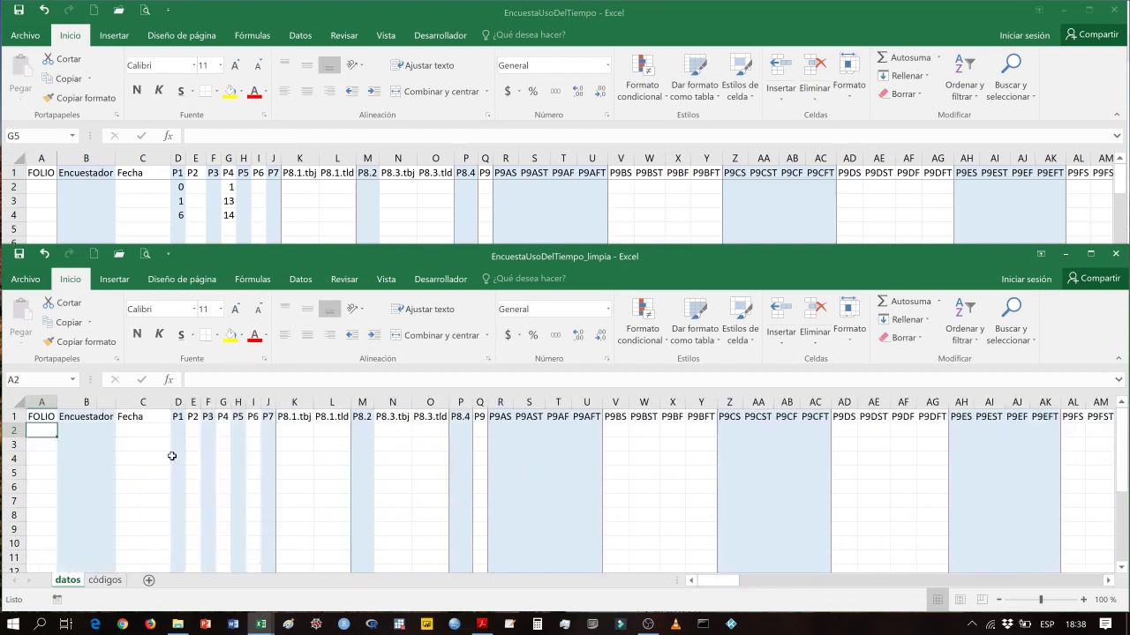
Check the number formats of C2, D2, K2 and L2 in EncuestaUsoDelTiempo_limpia and compare them with K2 in EncuestaUsoDelTiempo.
click(147, 432)
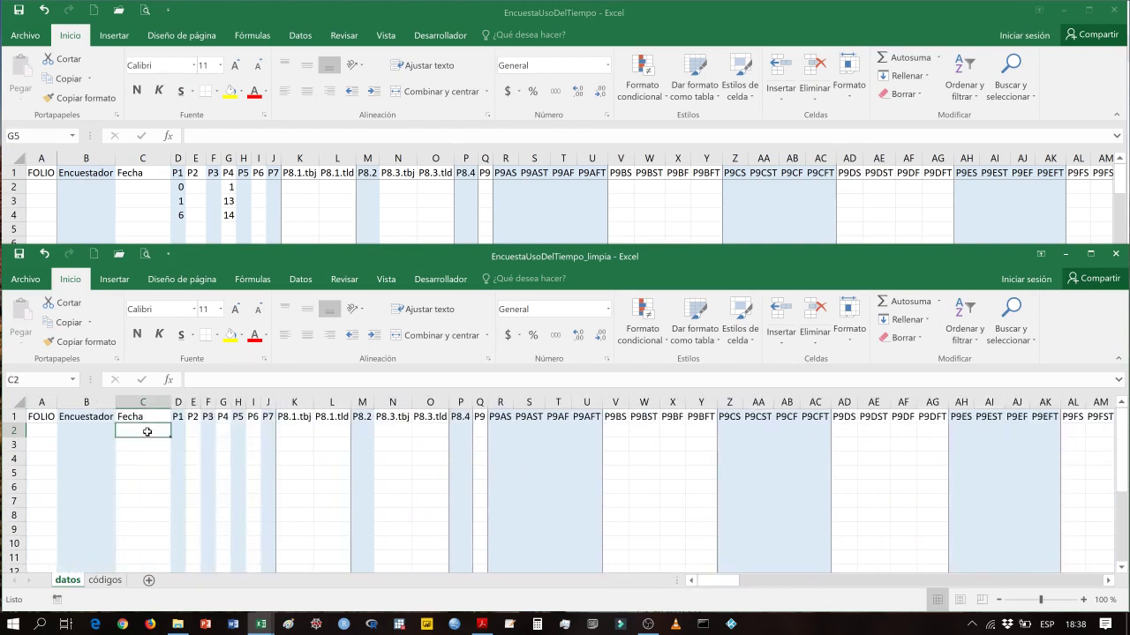
click(609, 309)
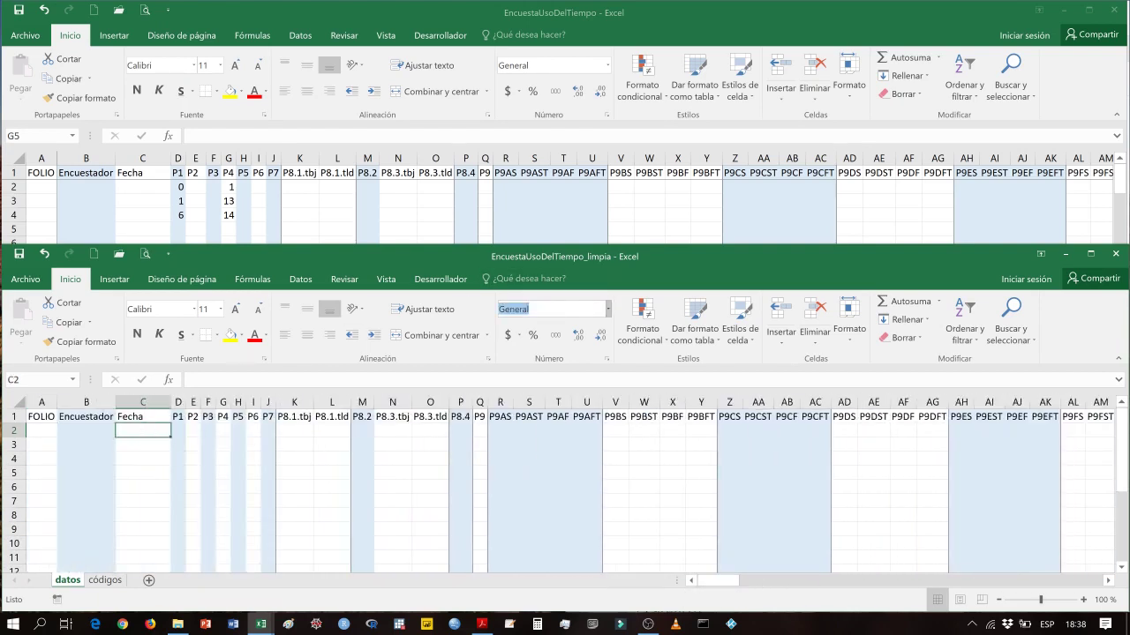
click(178, 431)
click(608, 309)
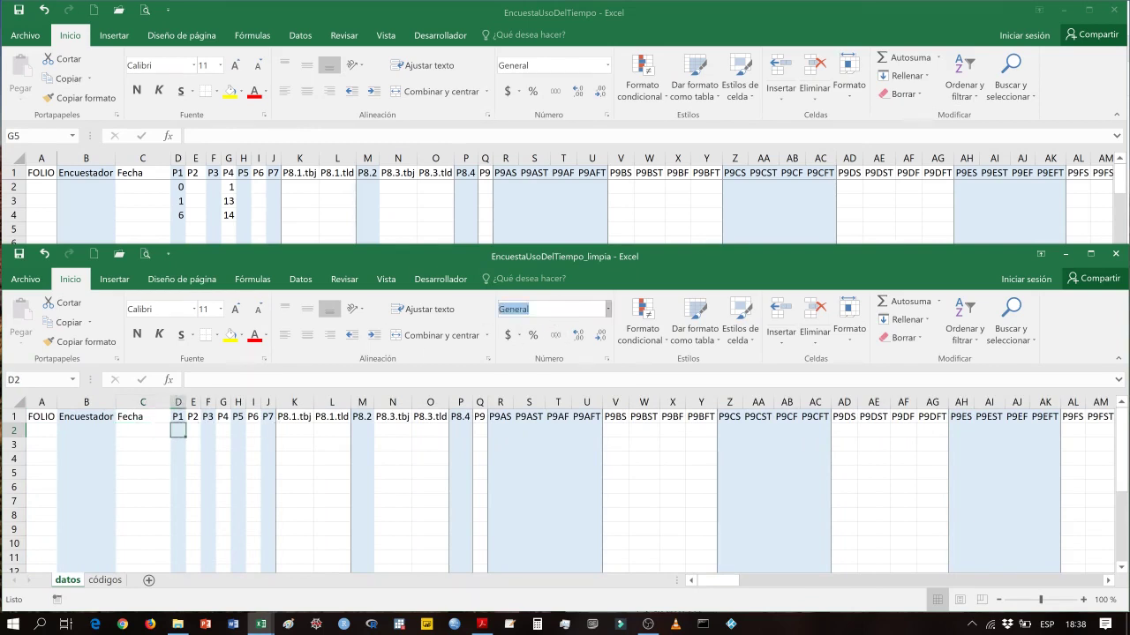
click(294, 429)
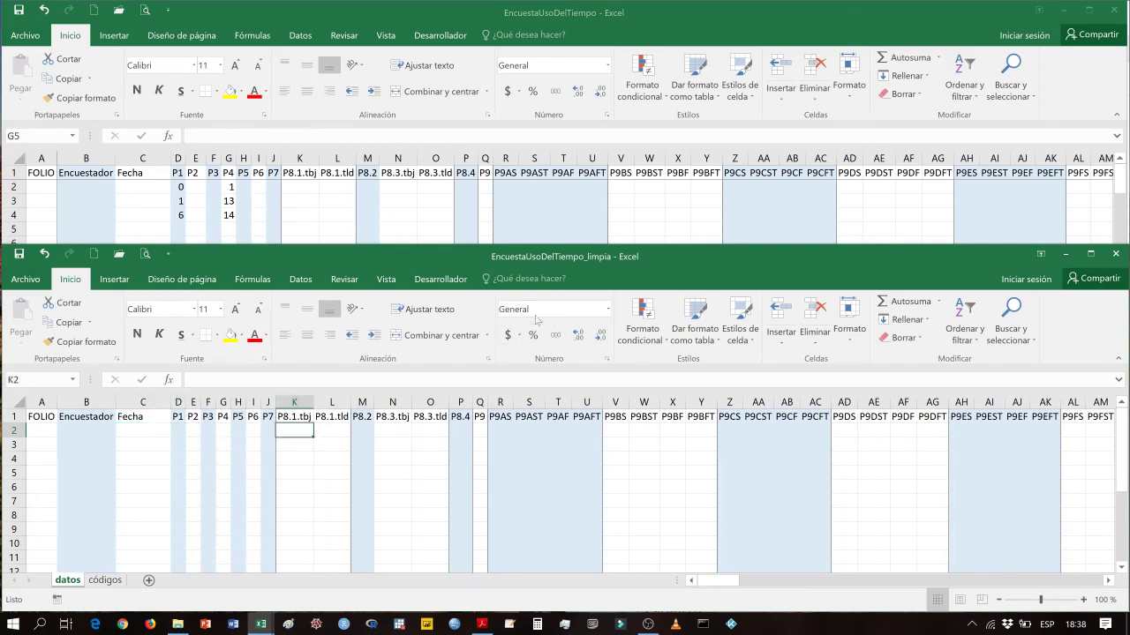
click(328, 431)
click(300, 187)
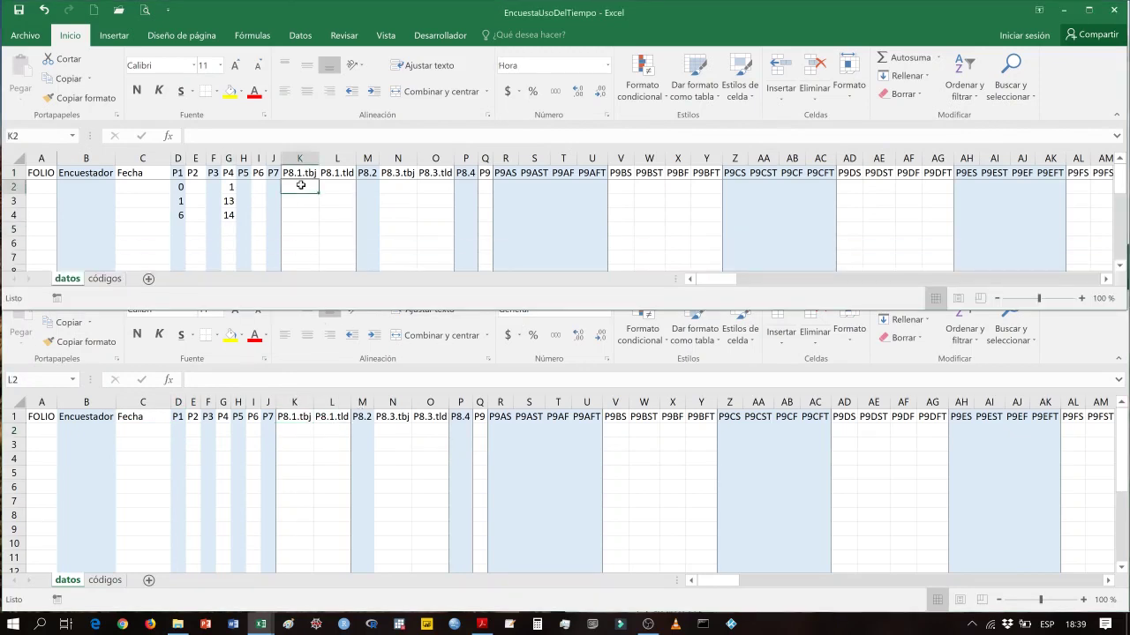
click(608, 65)
key(Escape)
click(311, 364)
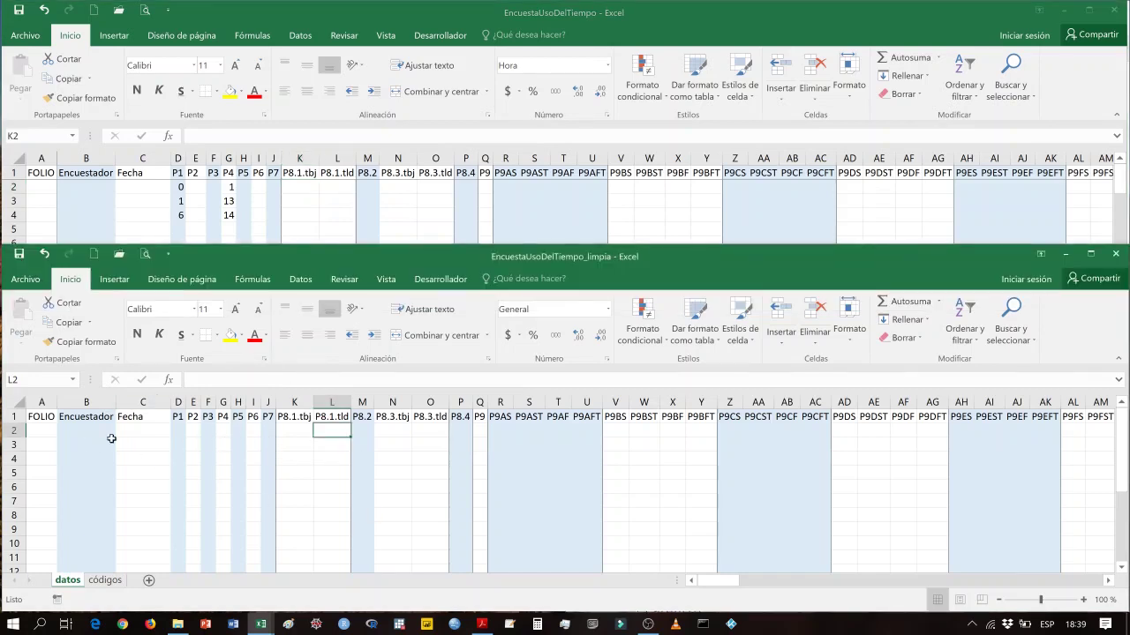
Freeze panes at cell B2 in EncuestaUsoDelTiempo_limpia so the header row and FOLIO column stay fixed.
click(41, 401)
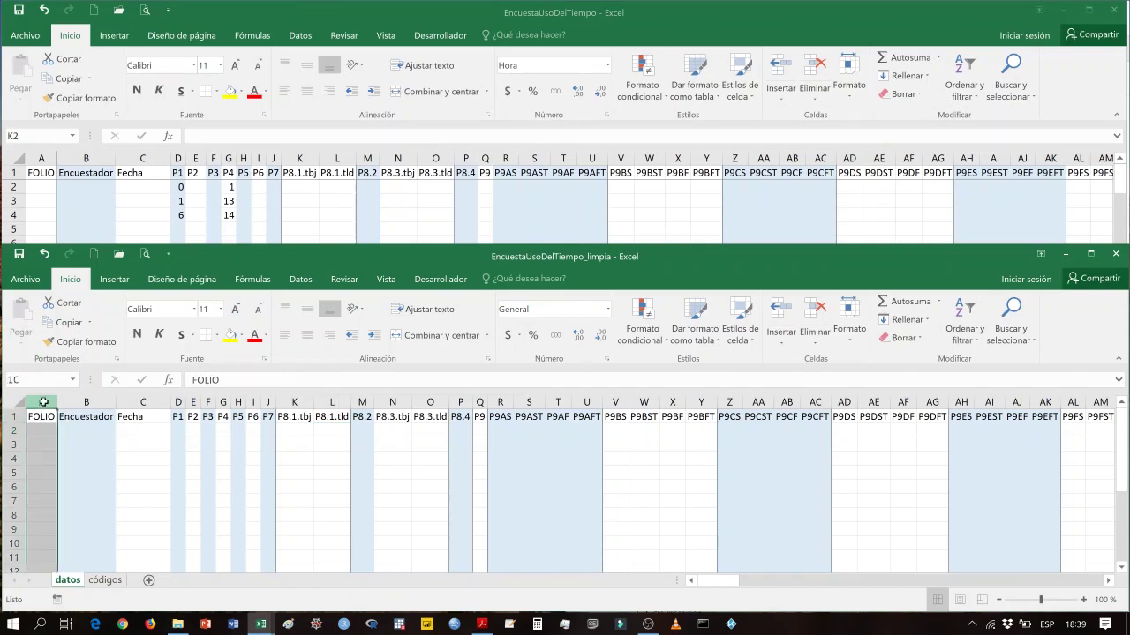
click(13, 416)
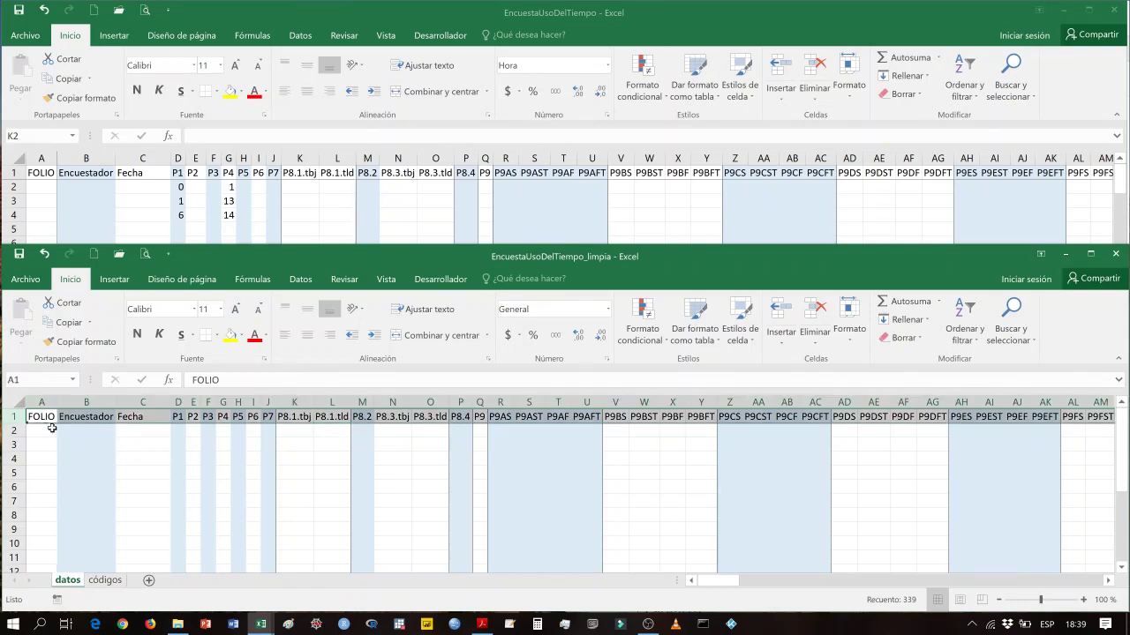
click(78, 431)
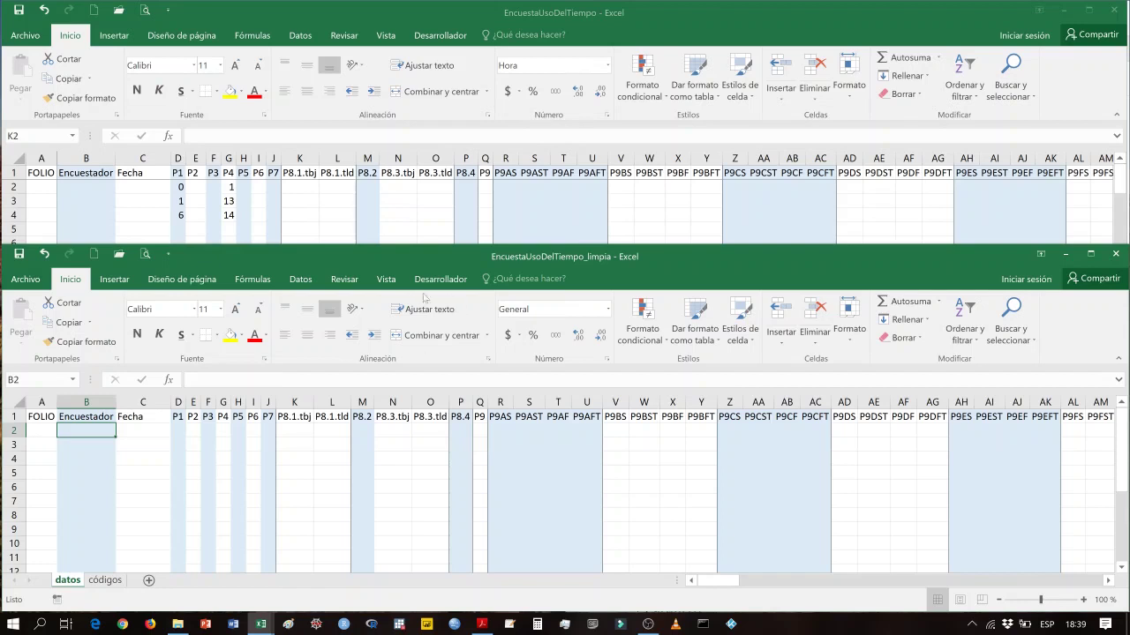
click(387, 280)
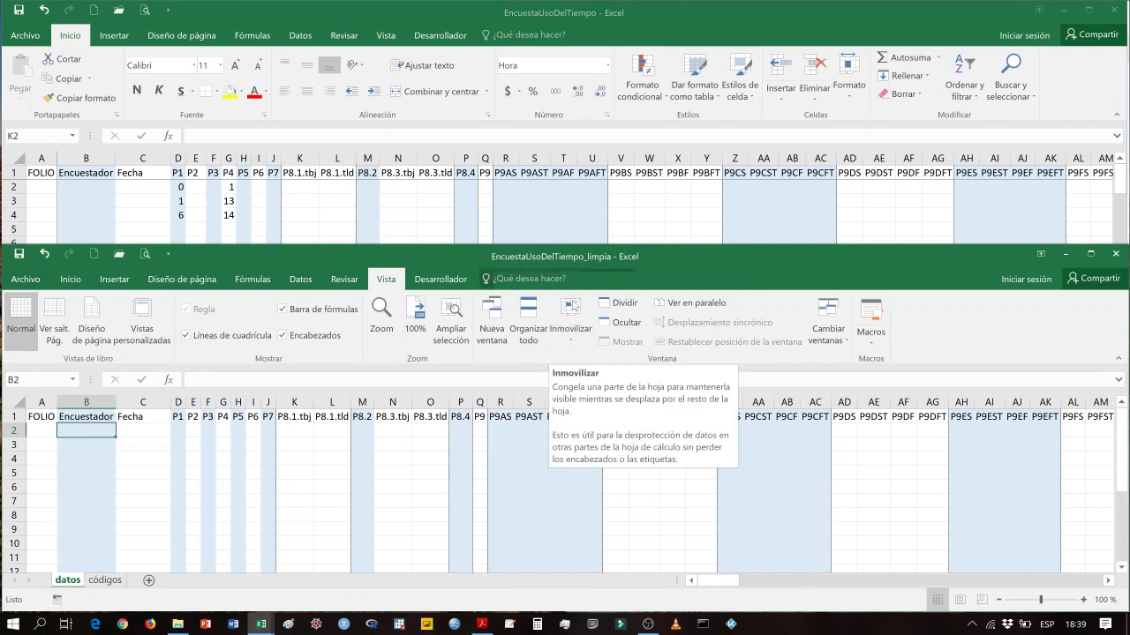
click(576, 343)
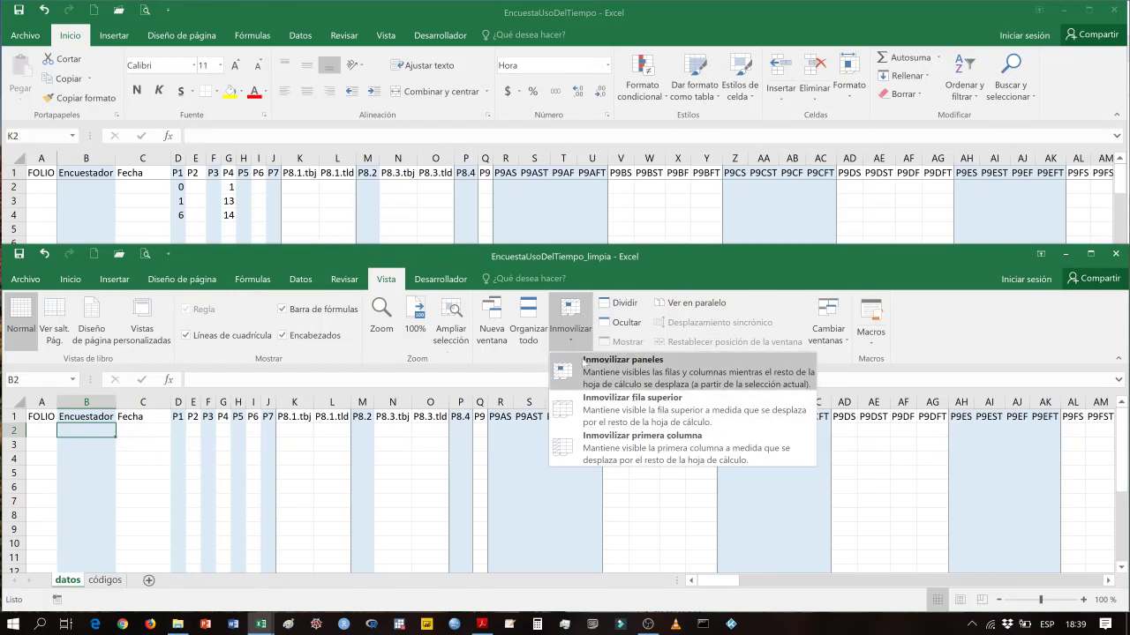
click(634, 378)
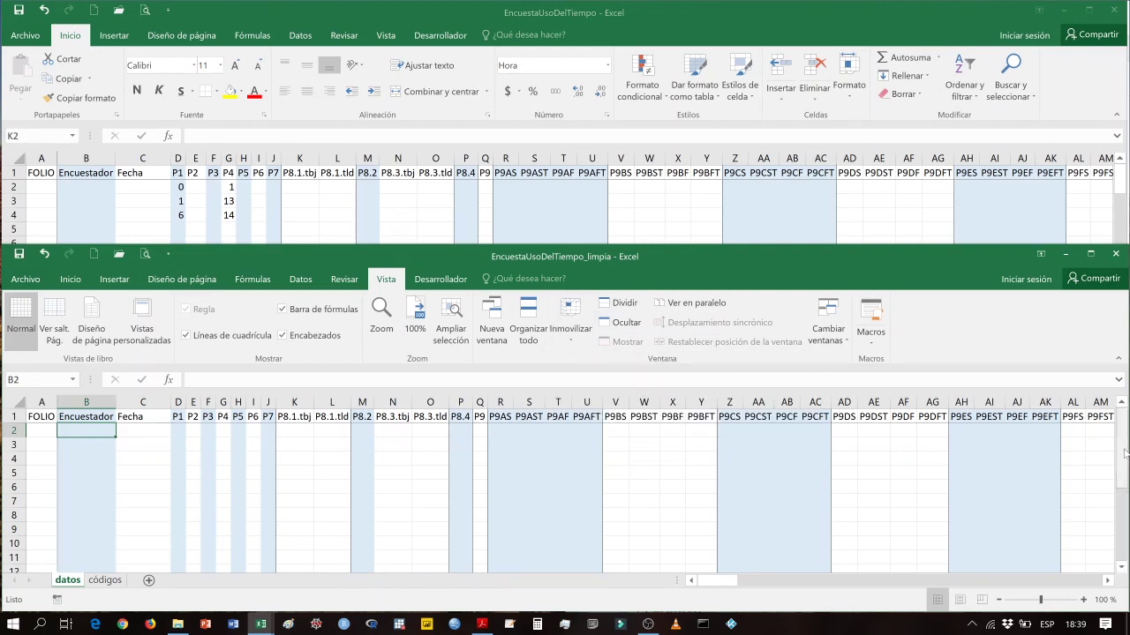
drag(1125, 454, 1124, 430)
drag(732, 583, 706, 584)
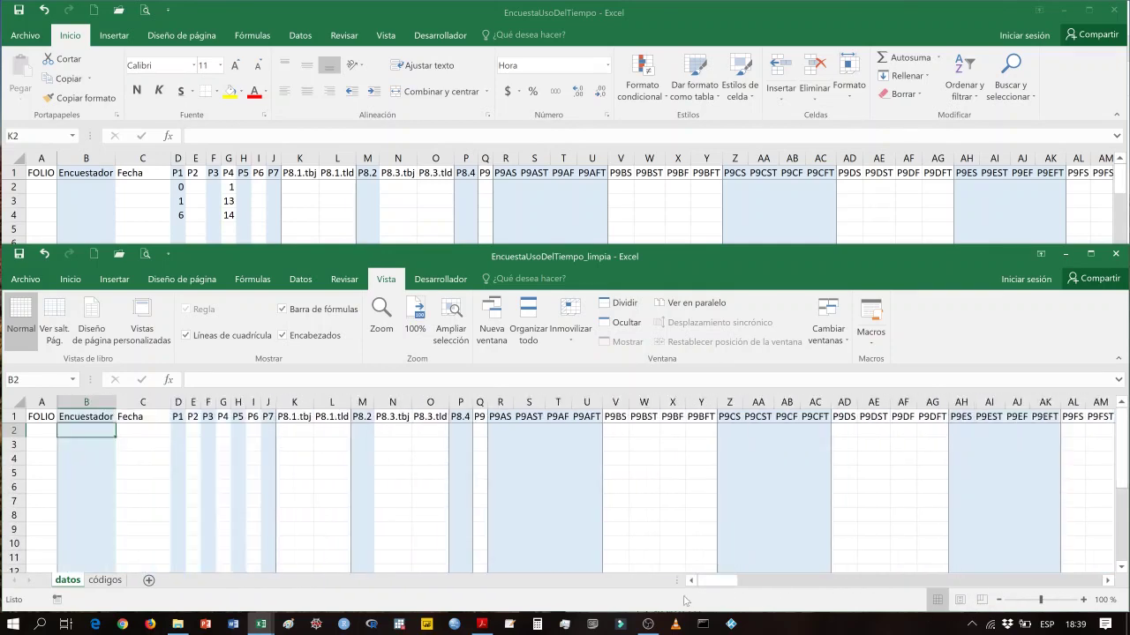
Unfreeze the panes on the datos sheet and freeze them at cell C4 instead.
click(128, 444)
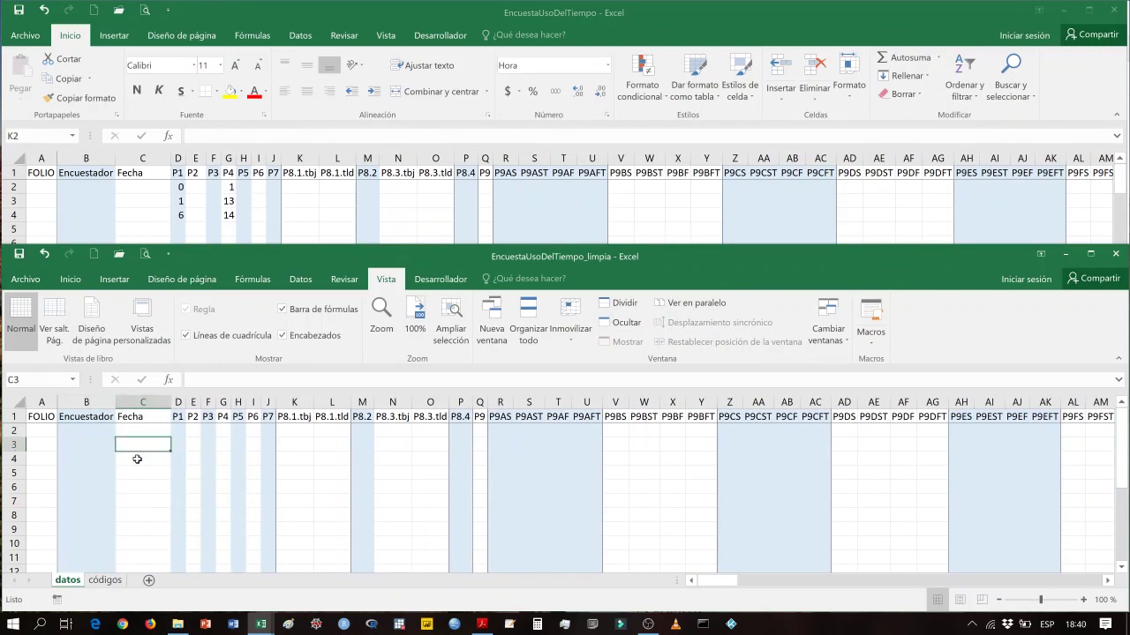
click(134, 459)
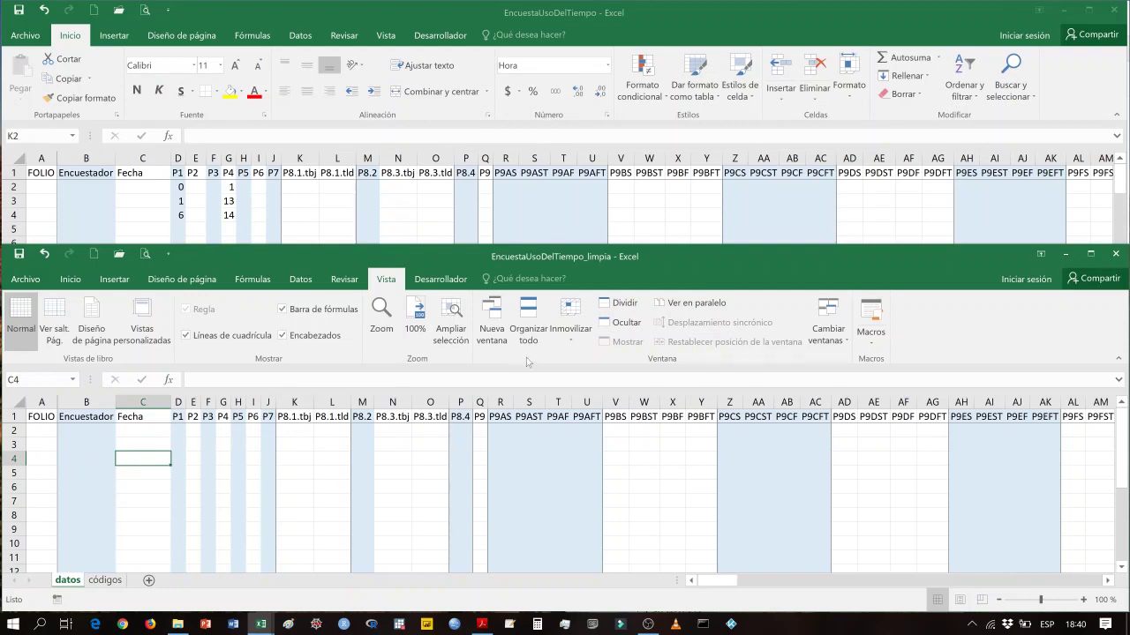
click(571, 331)
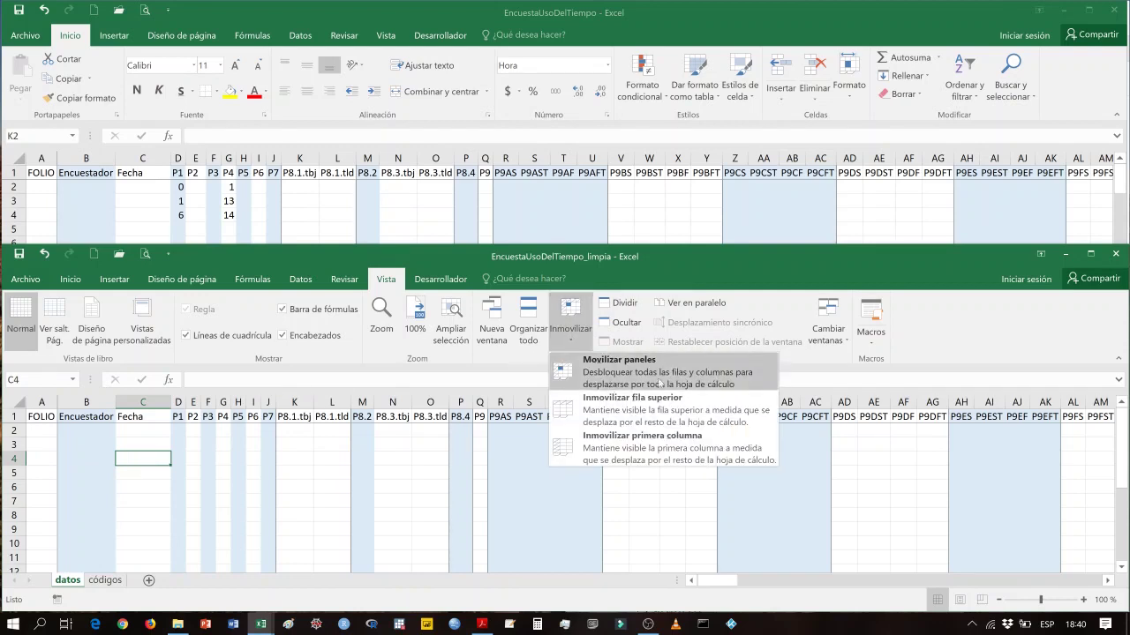
click(626, 367)
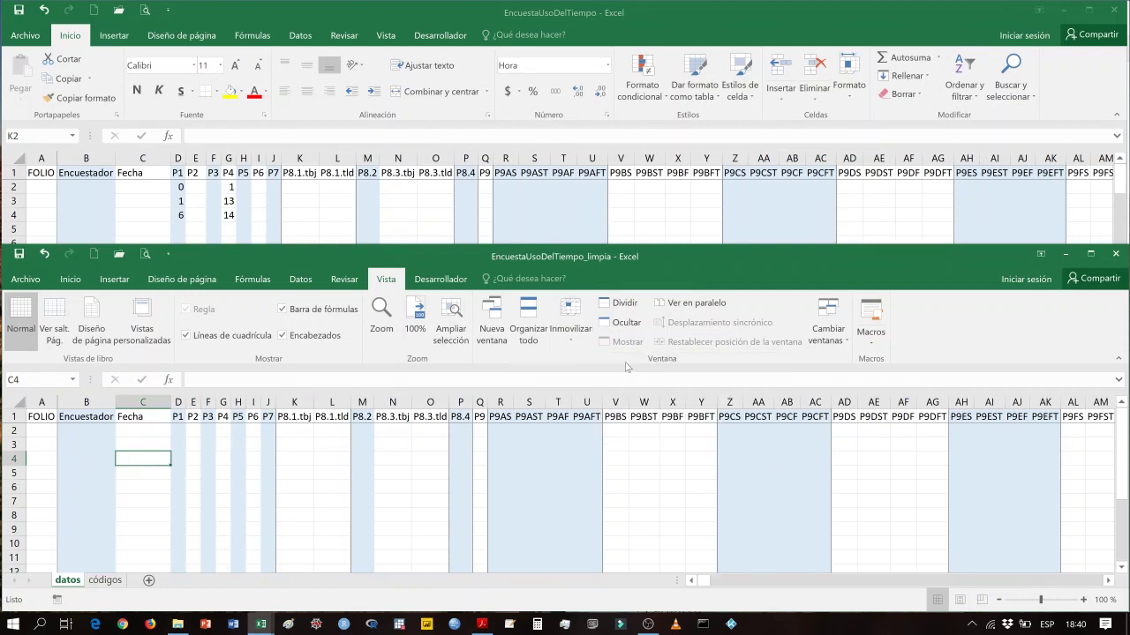
click(566, 338)
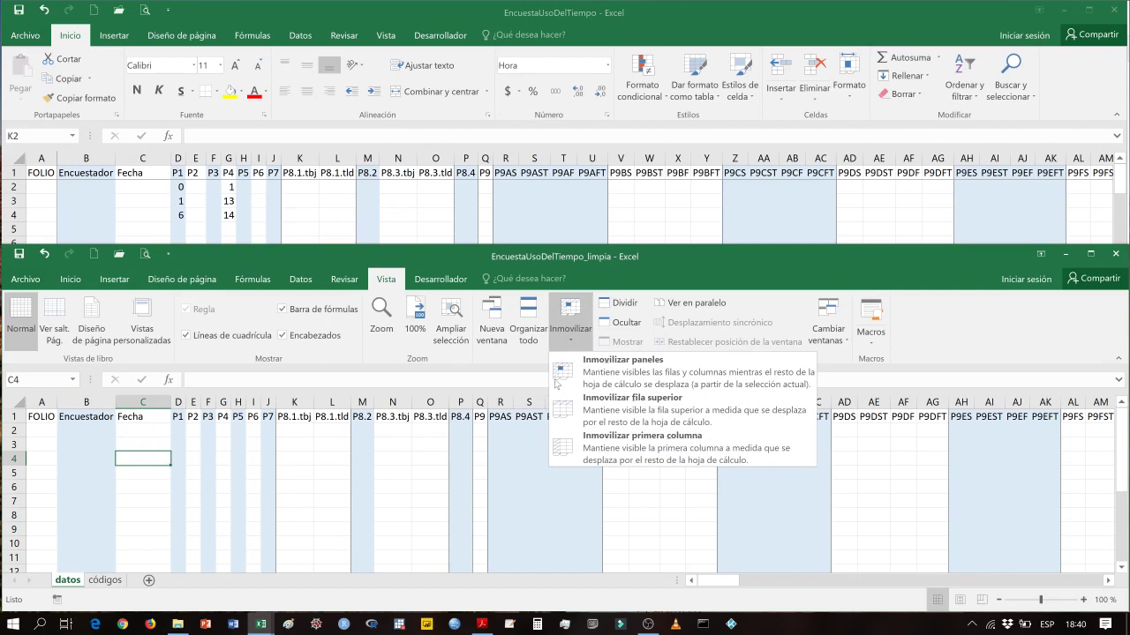
click(606, 374)
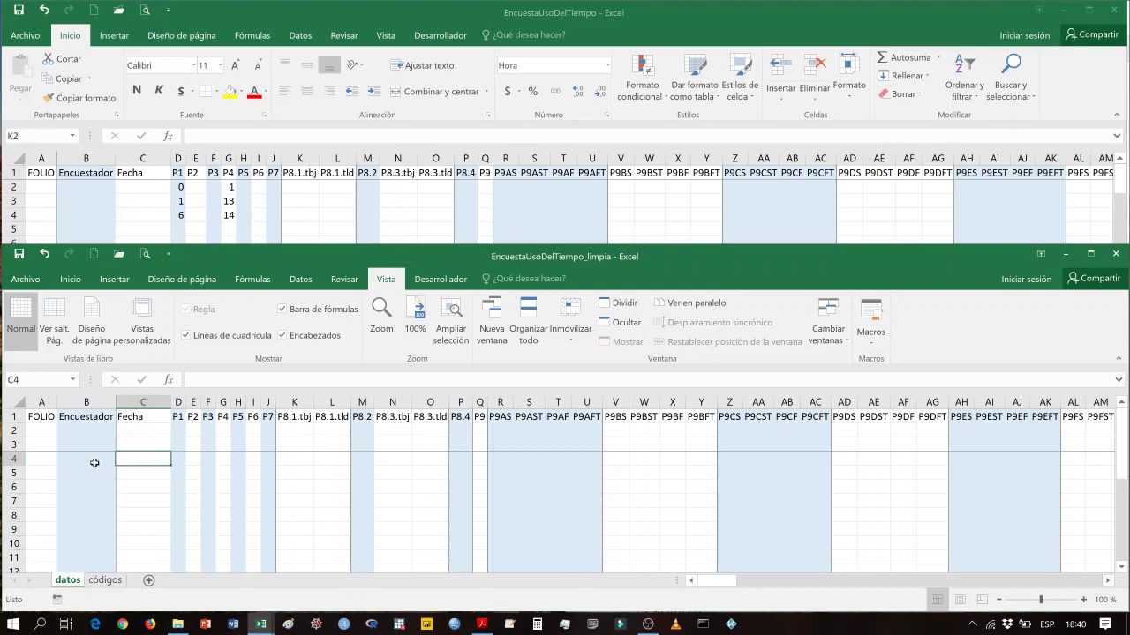
Remove the freeze at C4 and freeze the panes at cell B2 again.
click(84, 437)
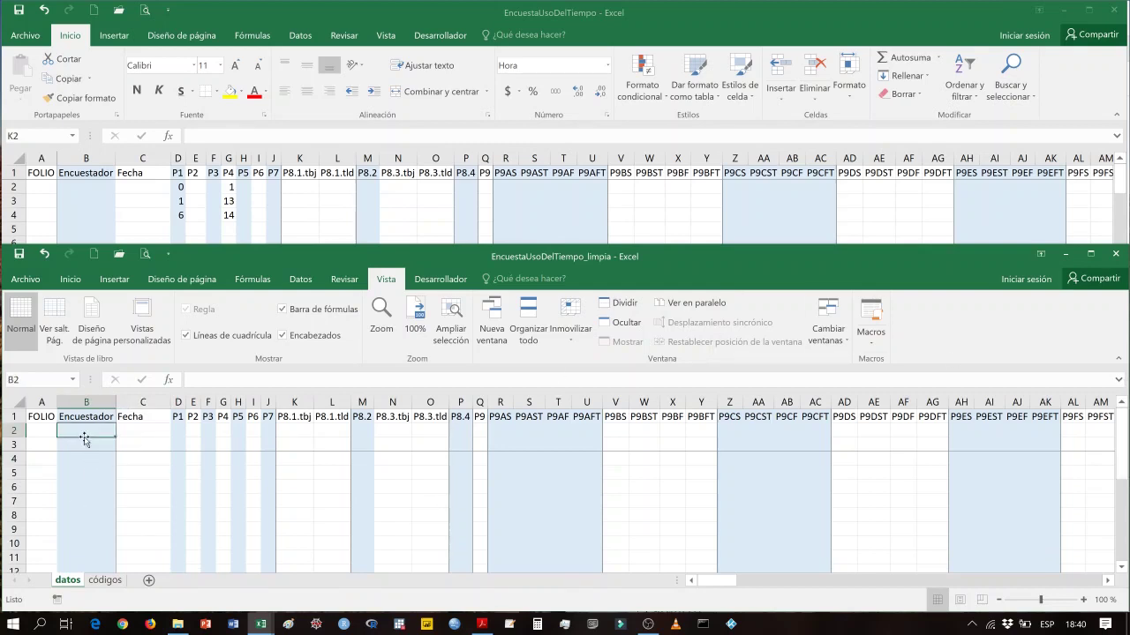
click(579, 346)
click(586, 365)
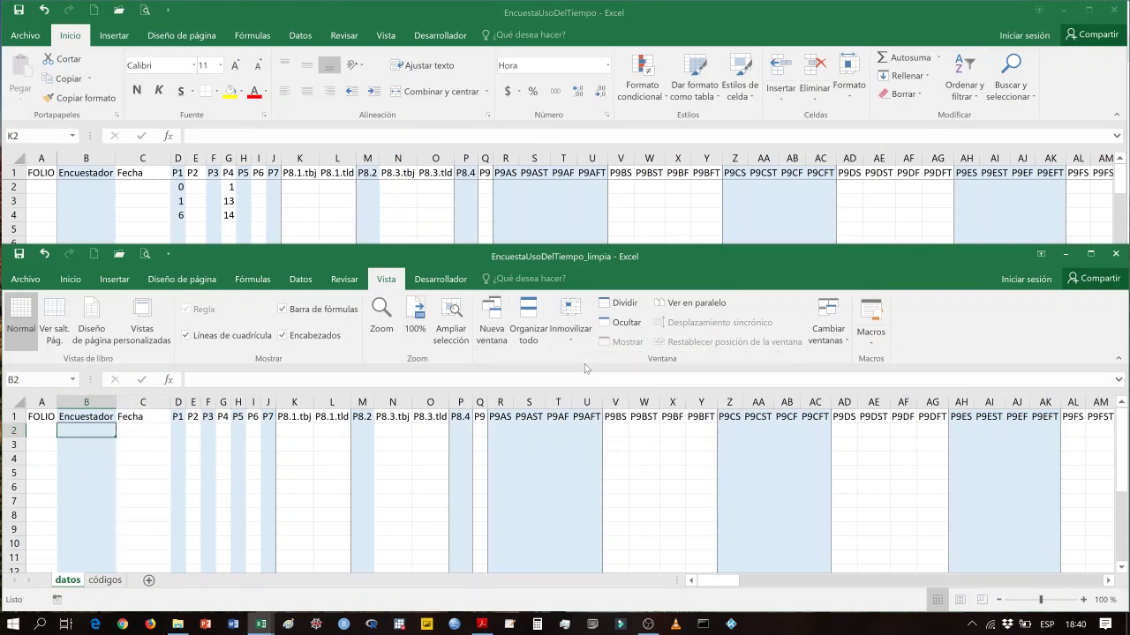
click(575, 342)
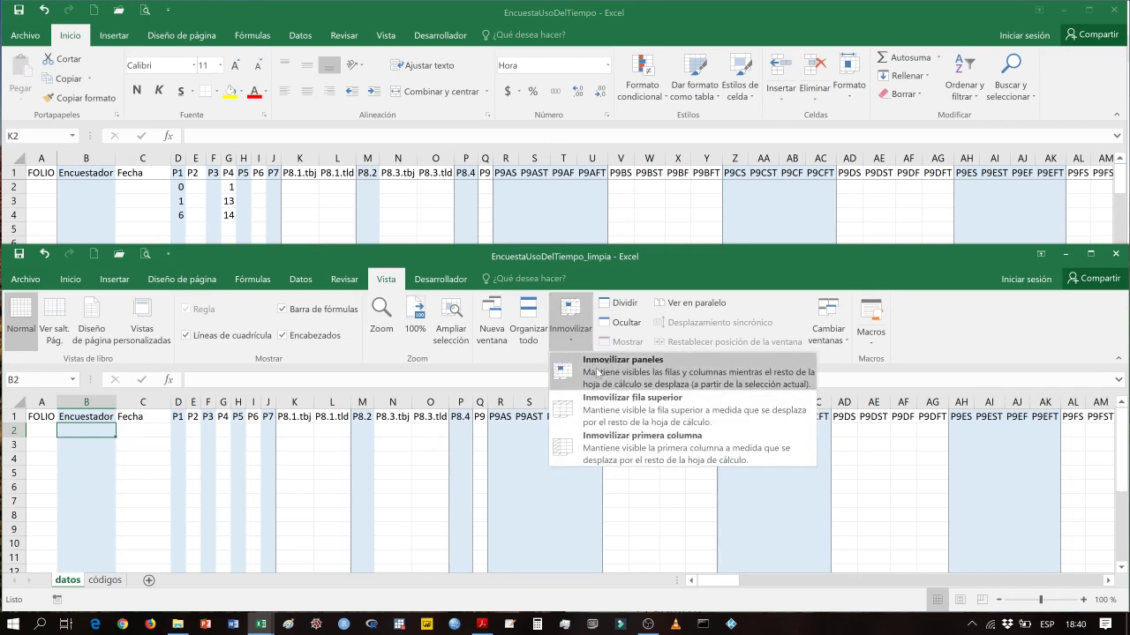
click(597, 372)
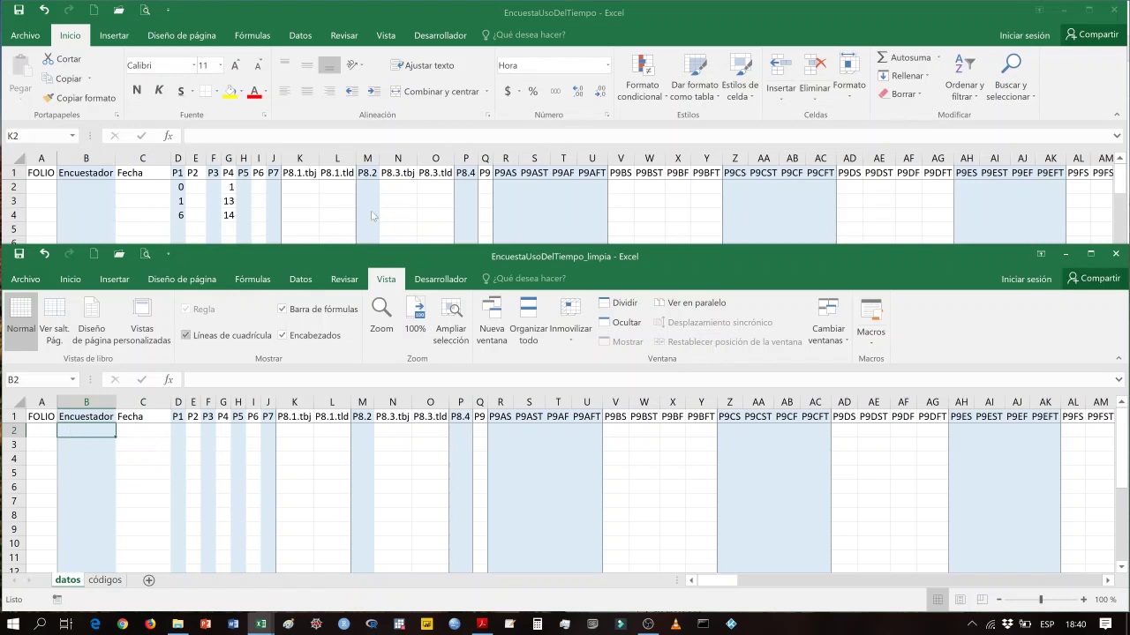
Format cell C2 under Fecha with the short date format (Fecha corta) and enter the date 2-4-18.
click(144, 431)
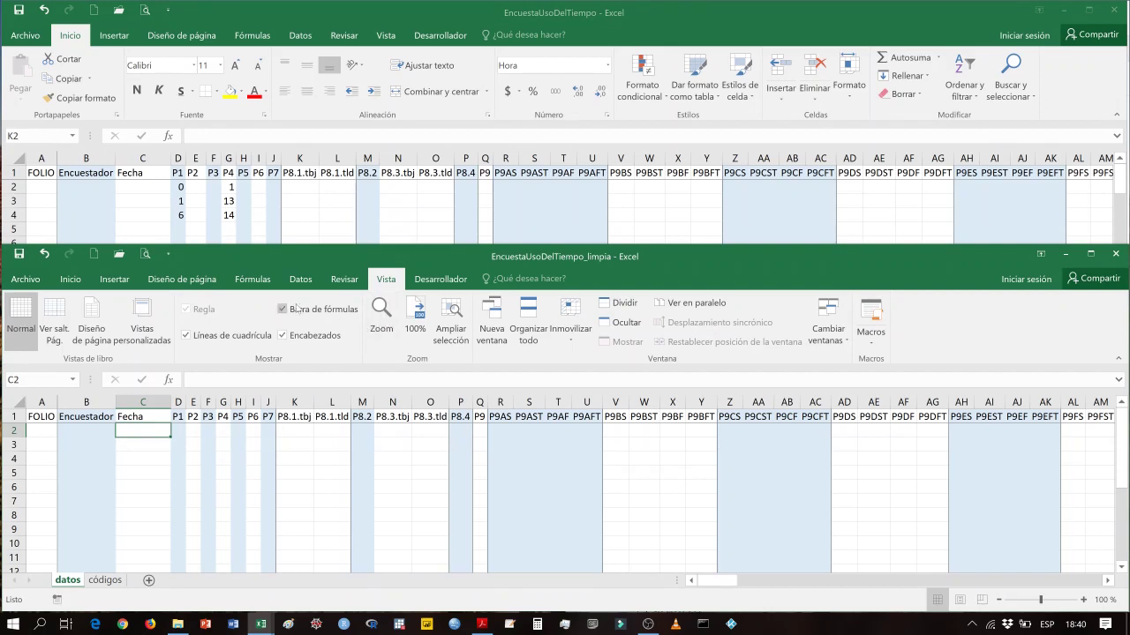
click(68, 280)
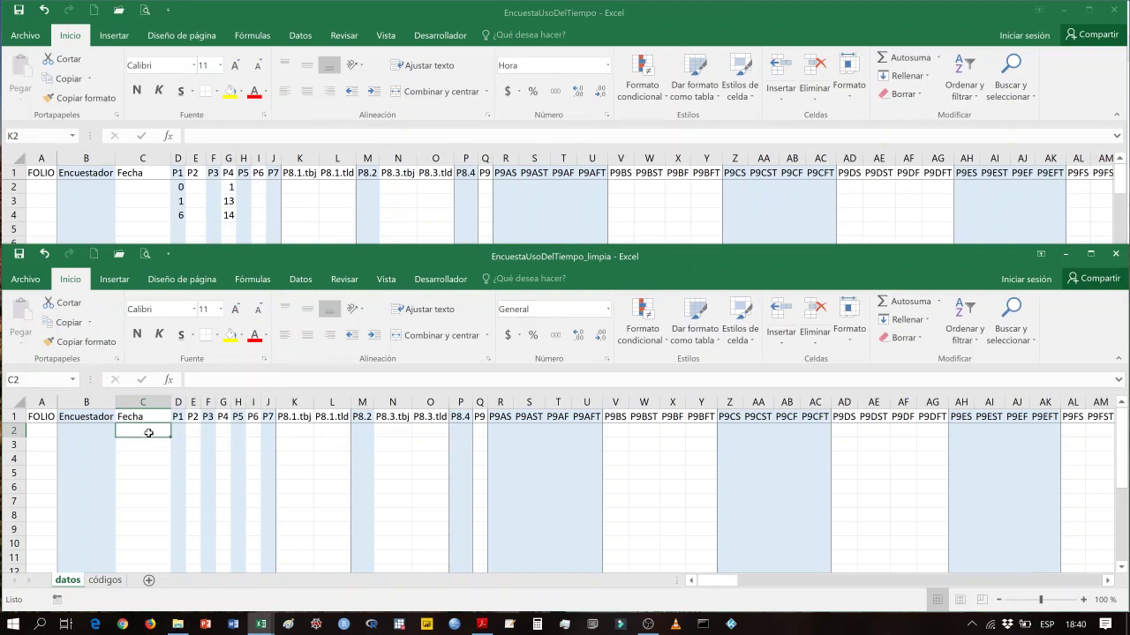
click(607, 309)
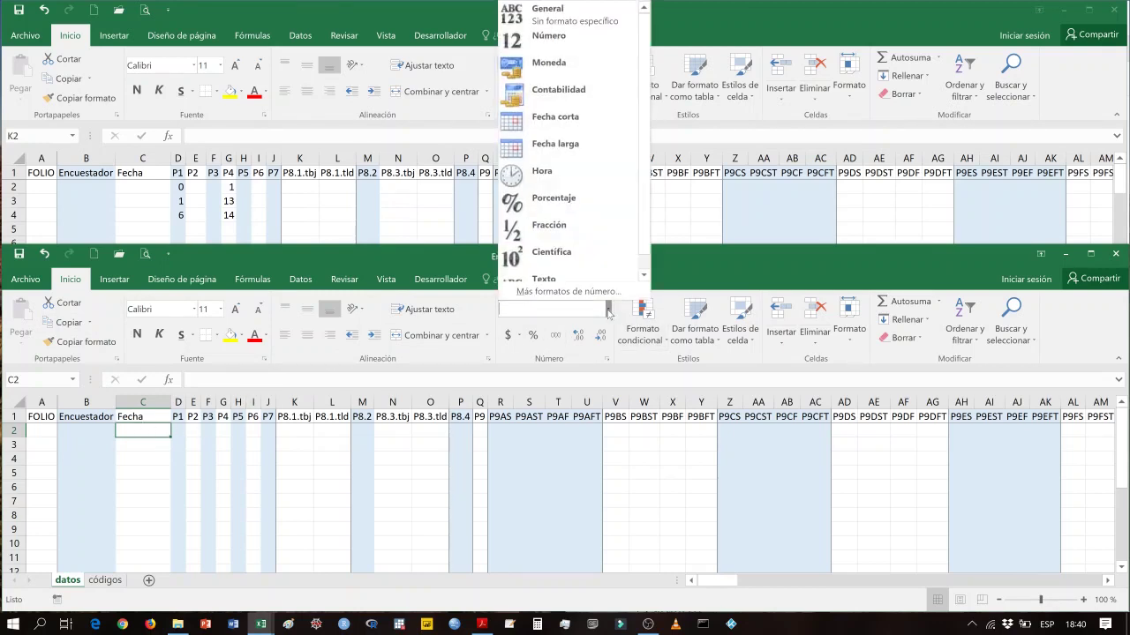
click(571, 121)
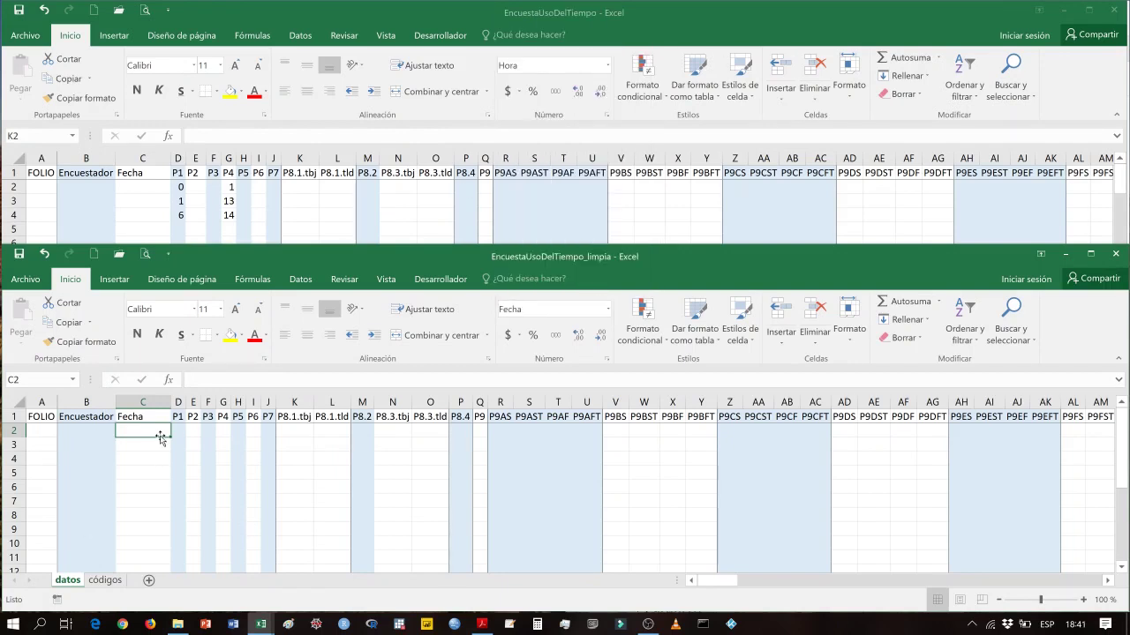
text(2-4)
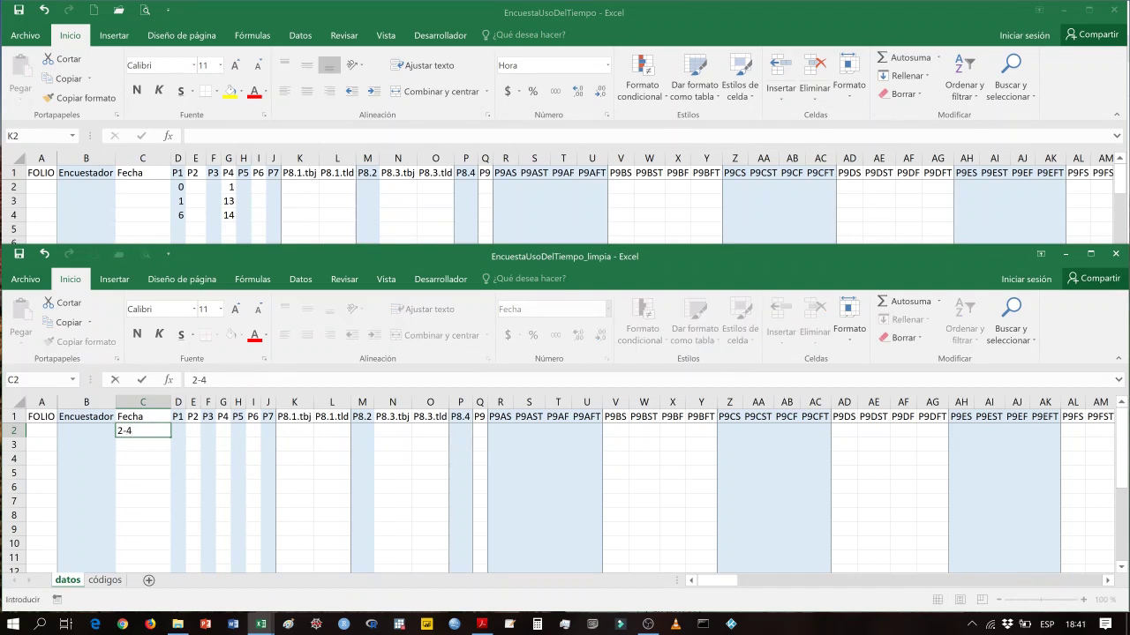
text(-18)
key(Return)
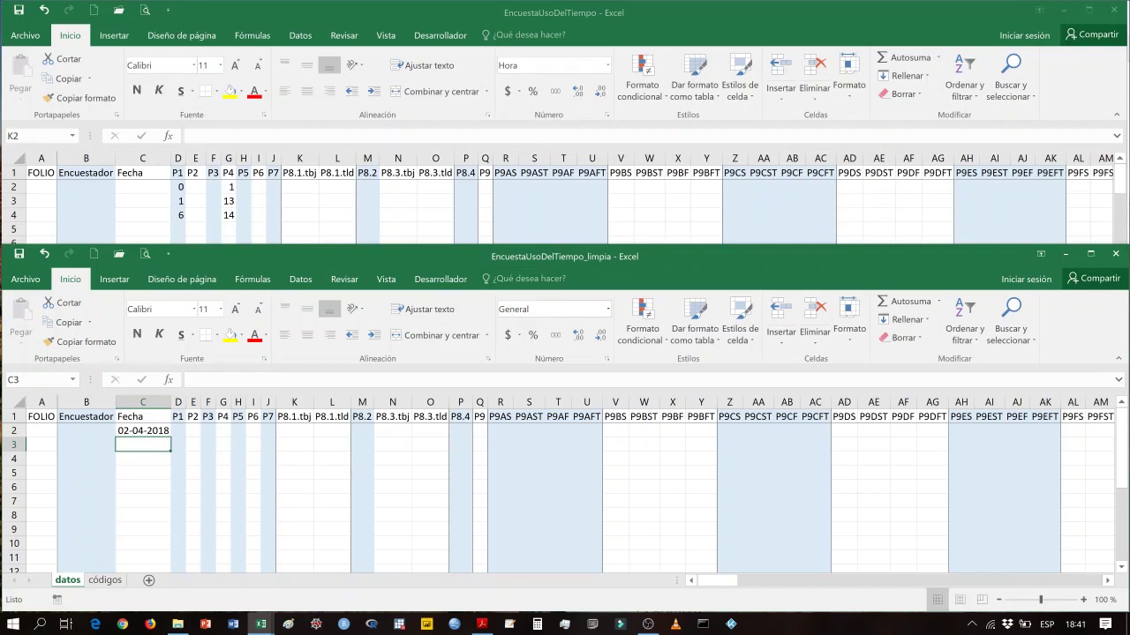
Format the whole Fecha column on the datos sheet with the short date format (Fecha corta).
click(548, 309)
click(150, 402)
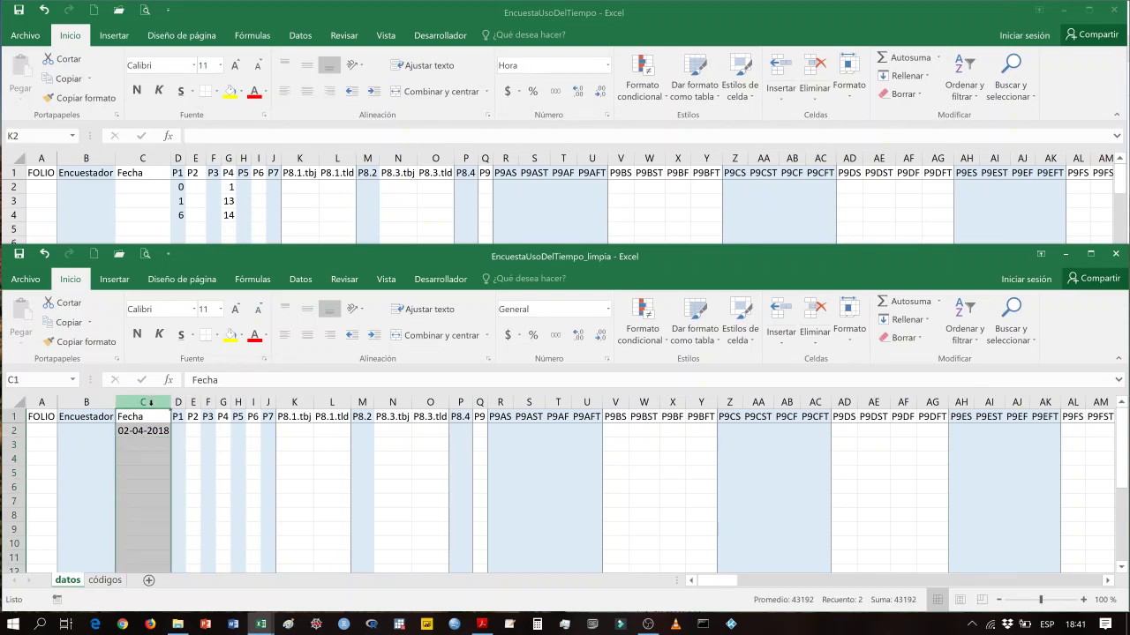
click(547, 309)
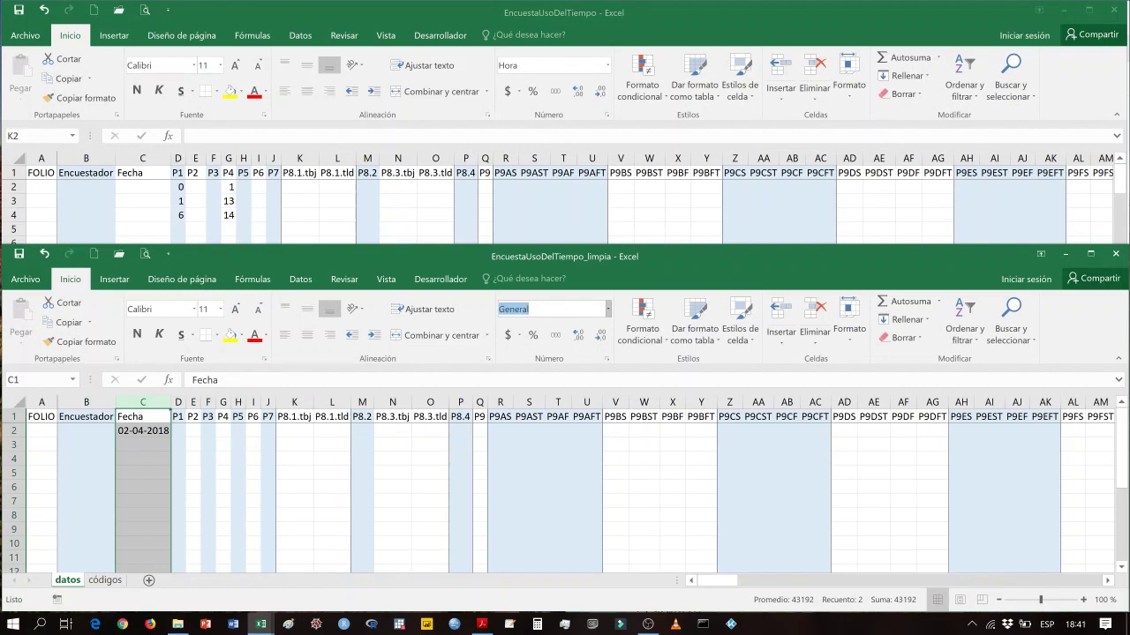
click(609, 314)
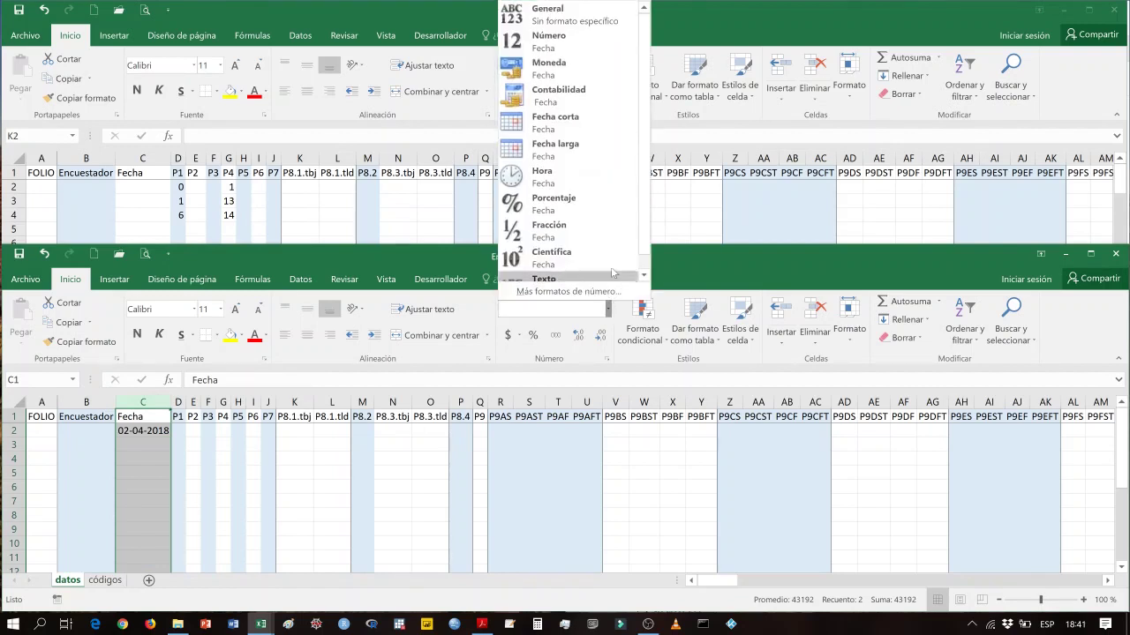
click(586, 132)
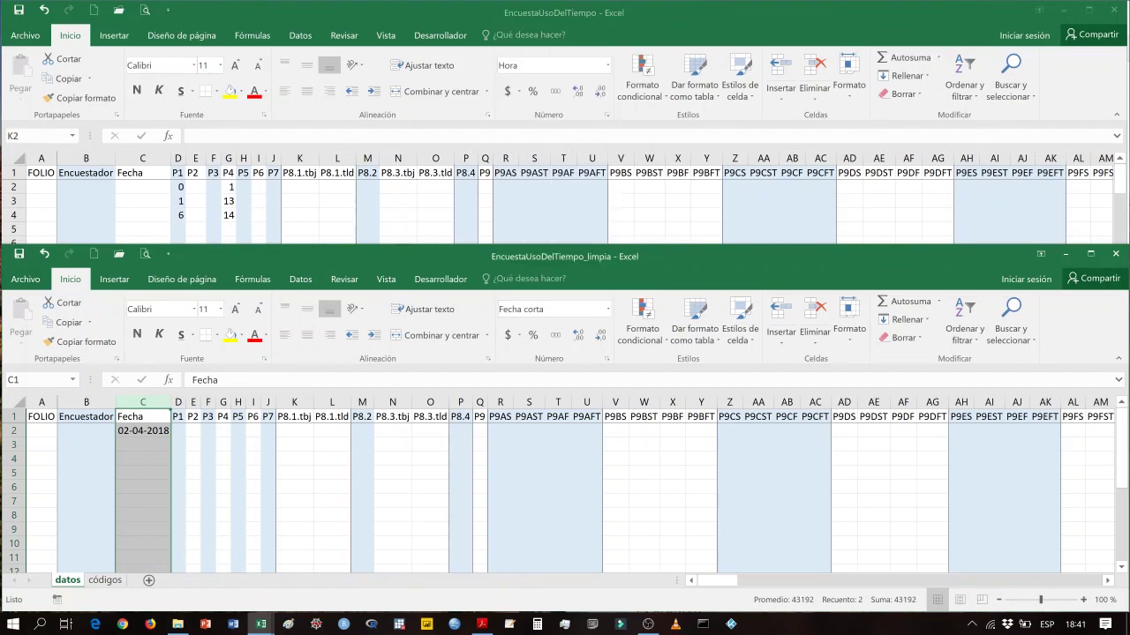
Enter the date 06-05-2019 in cell C3 under Fecha.
click(151, 446)
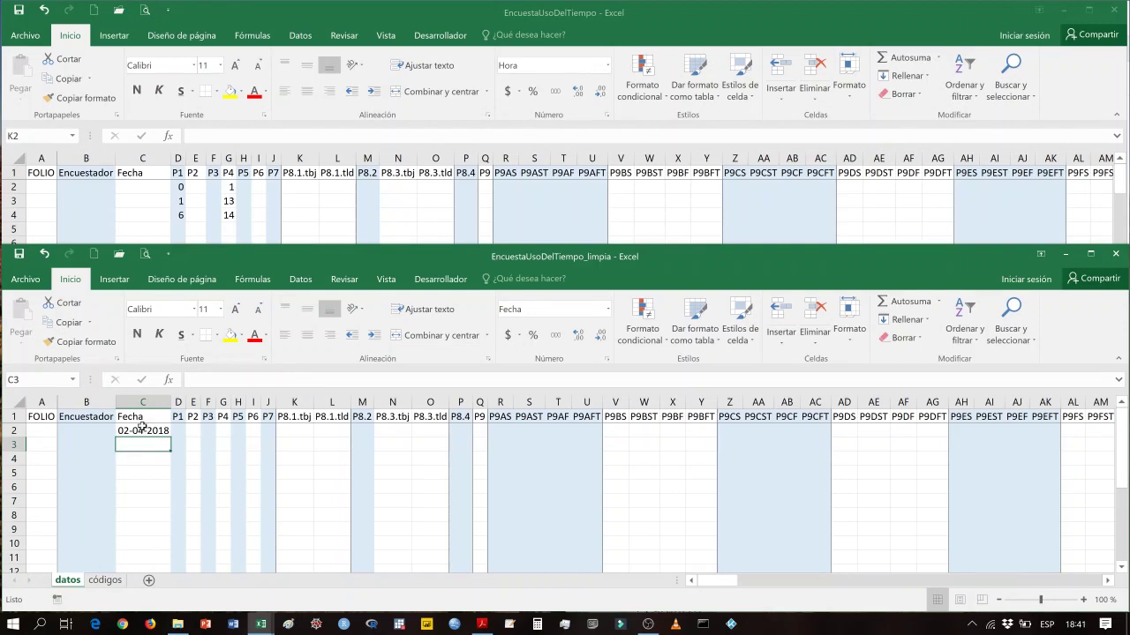
click(142, 419)
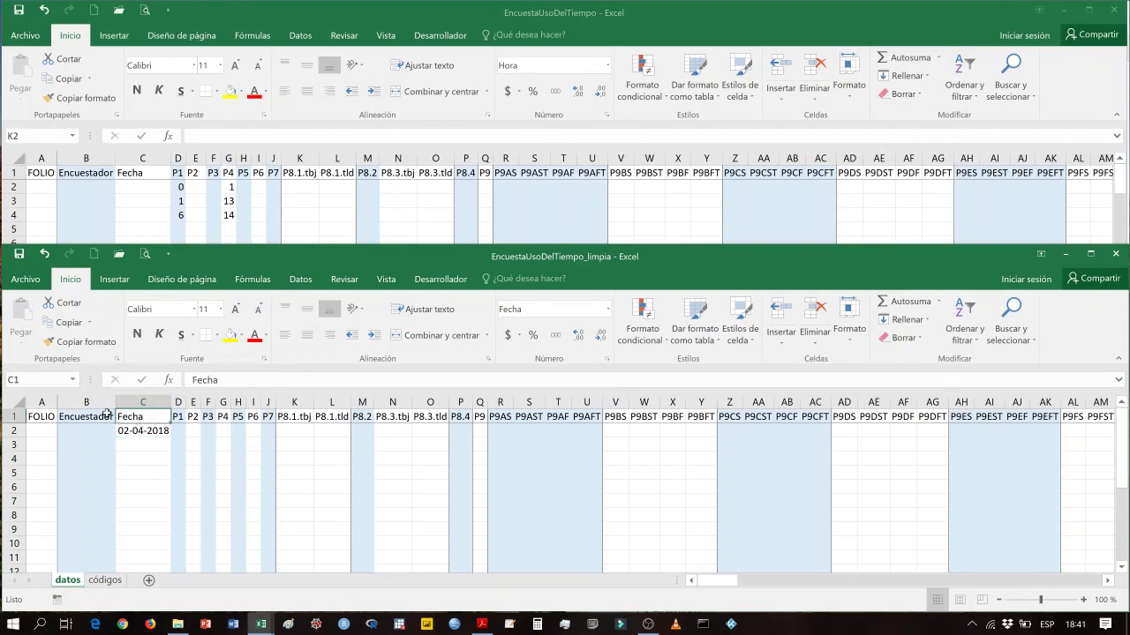
click(141, 448)
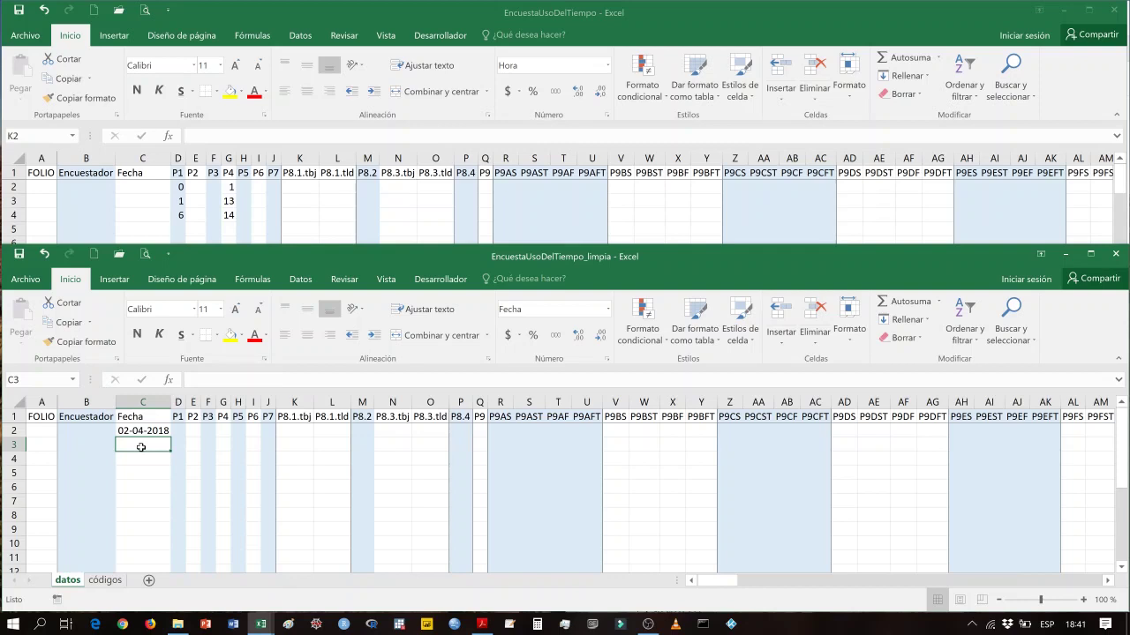
text(6)
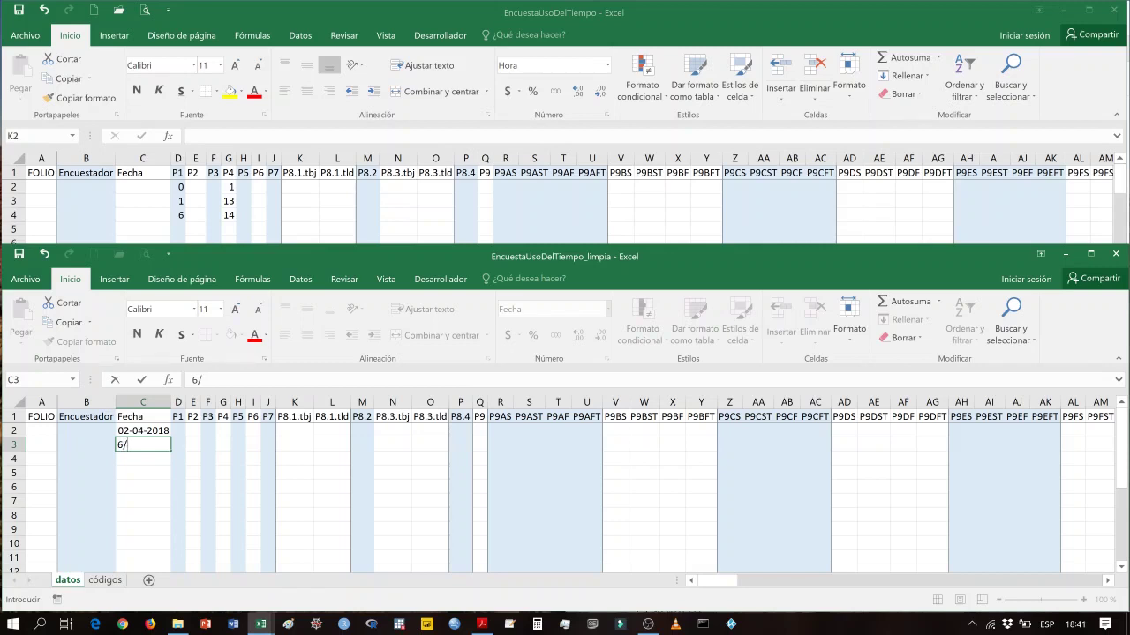
text(/5)
key(Return)
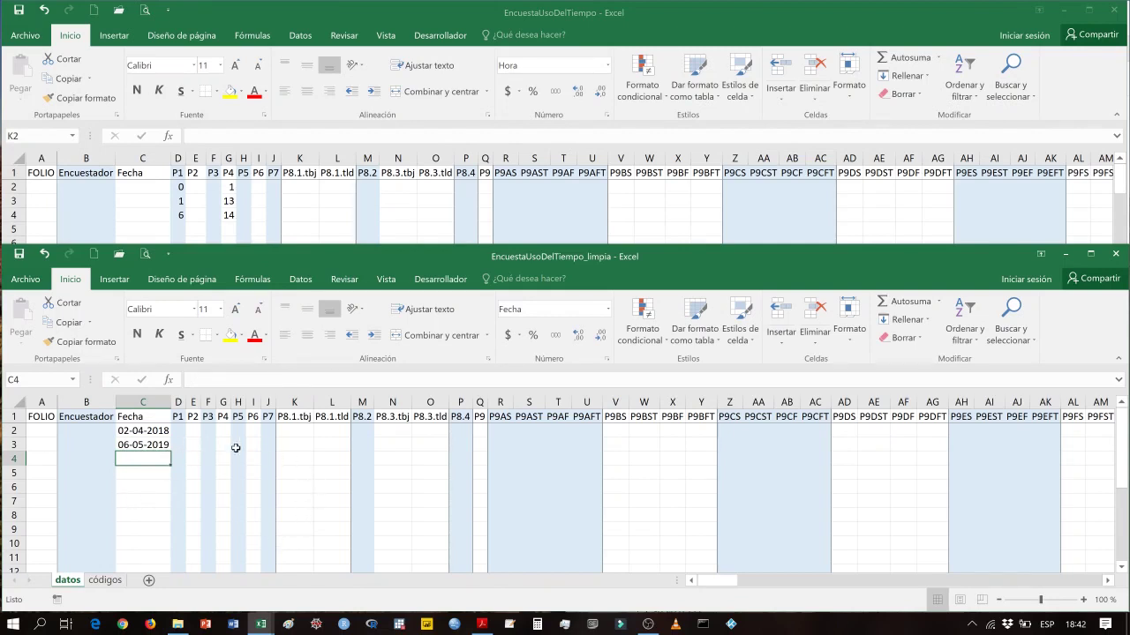
Format the whole P8.1.tbj column (column K) with the time format (Hora).
click(291, 434)
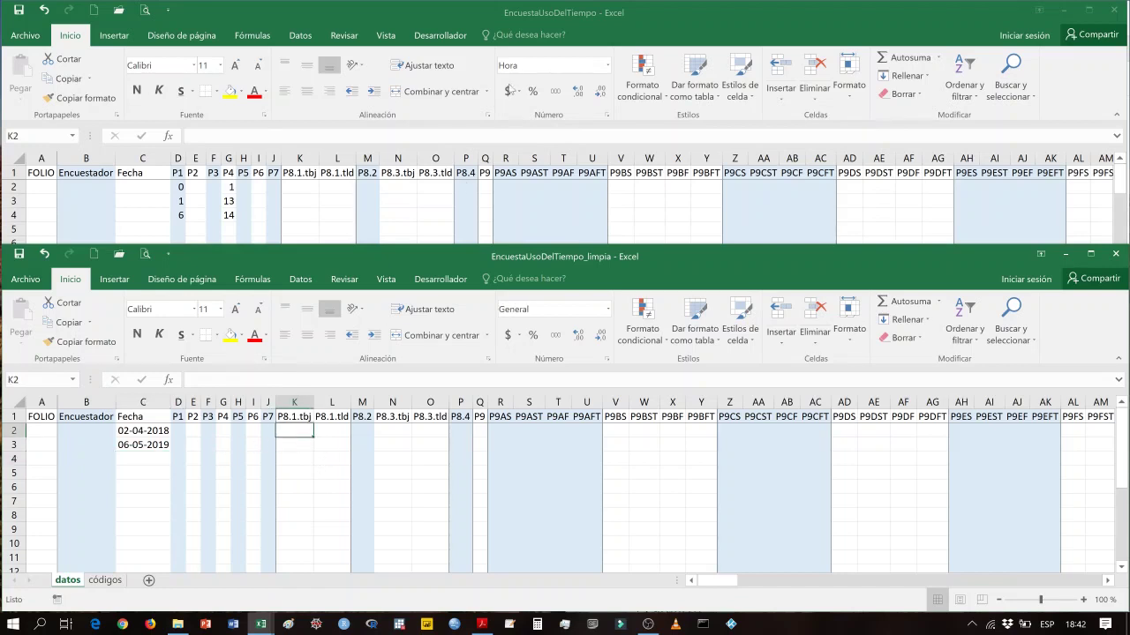
click(294, 402)
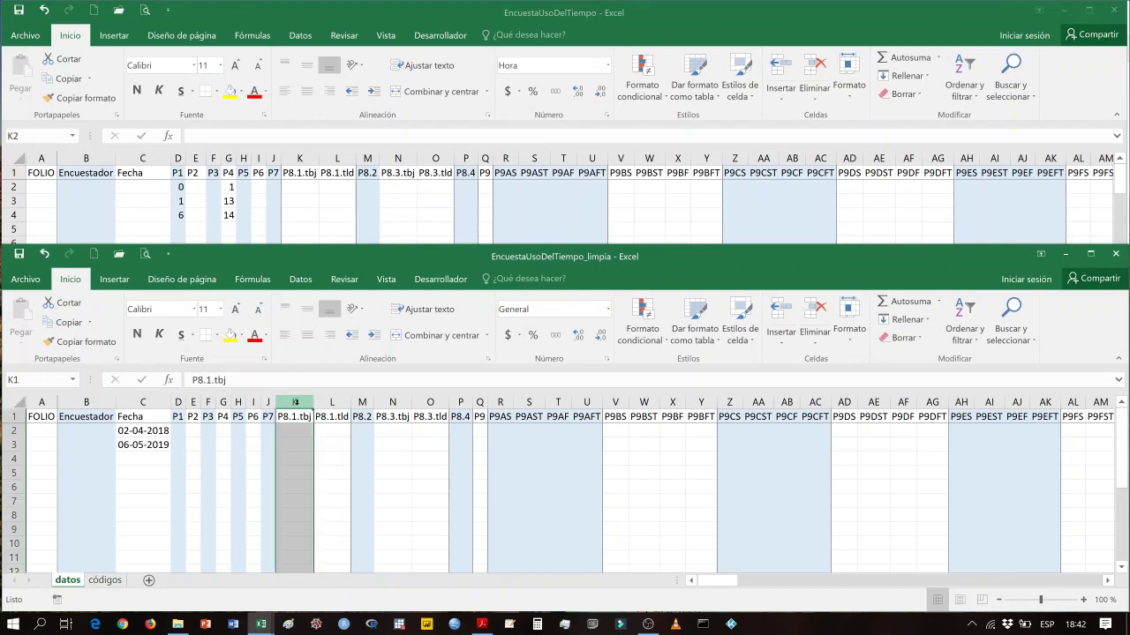
click(608, 309)
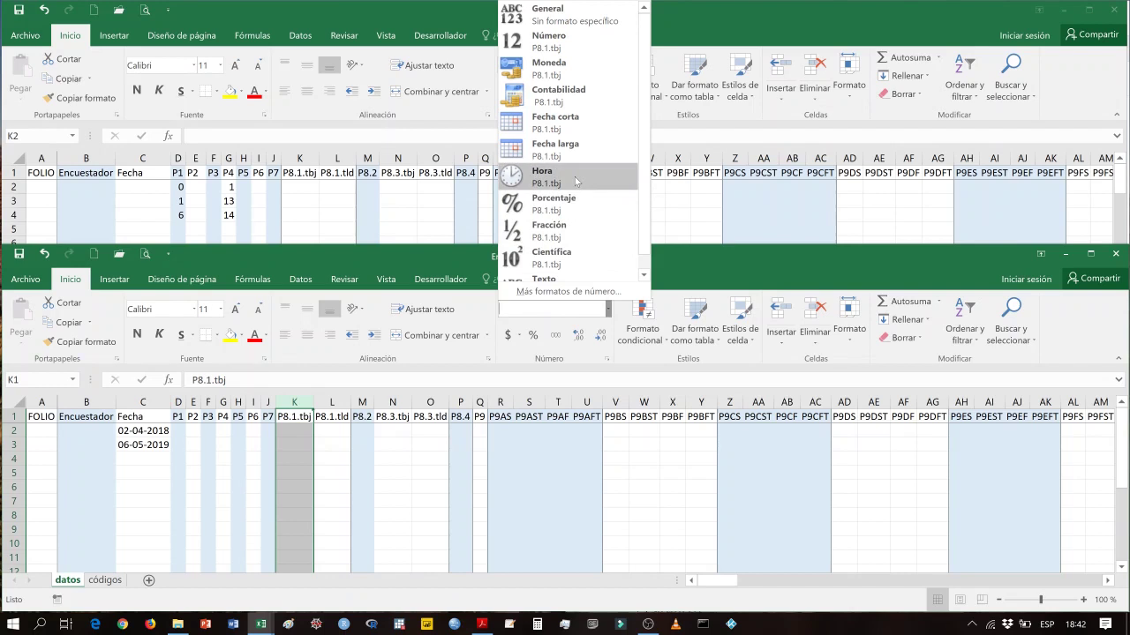
click(576, 182)
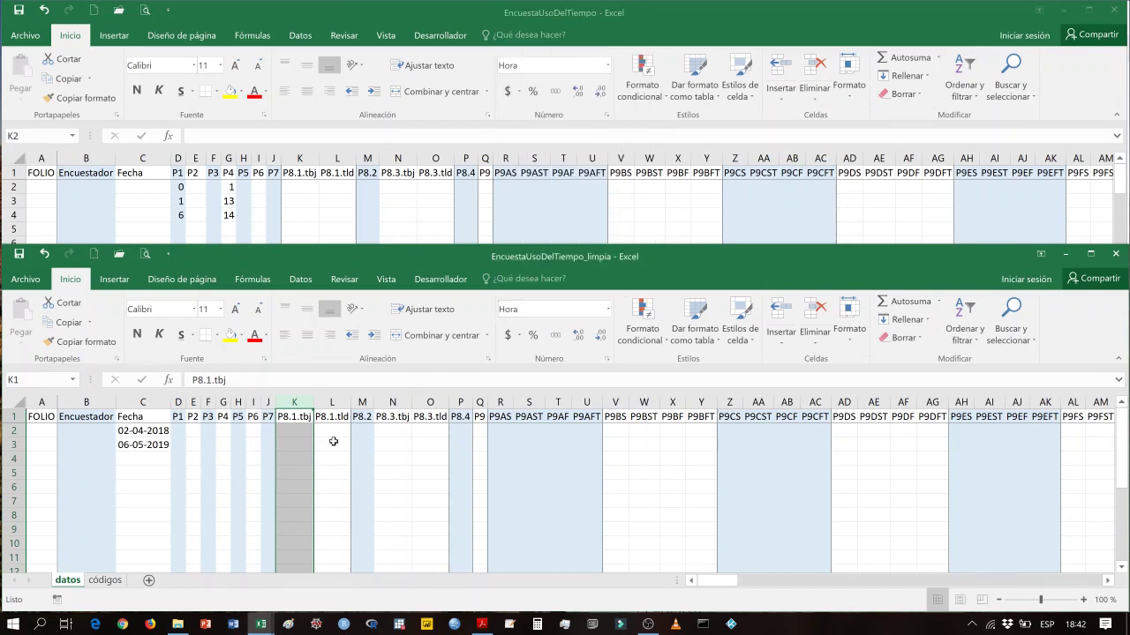
Enter the time 4:08:06 in cell K2 under P8.1.tbj.
click(295, 432)
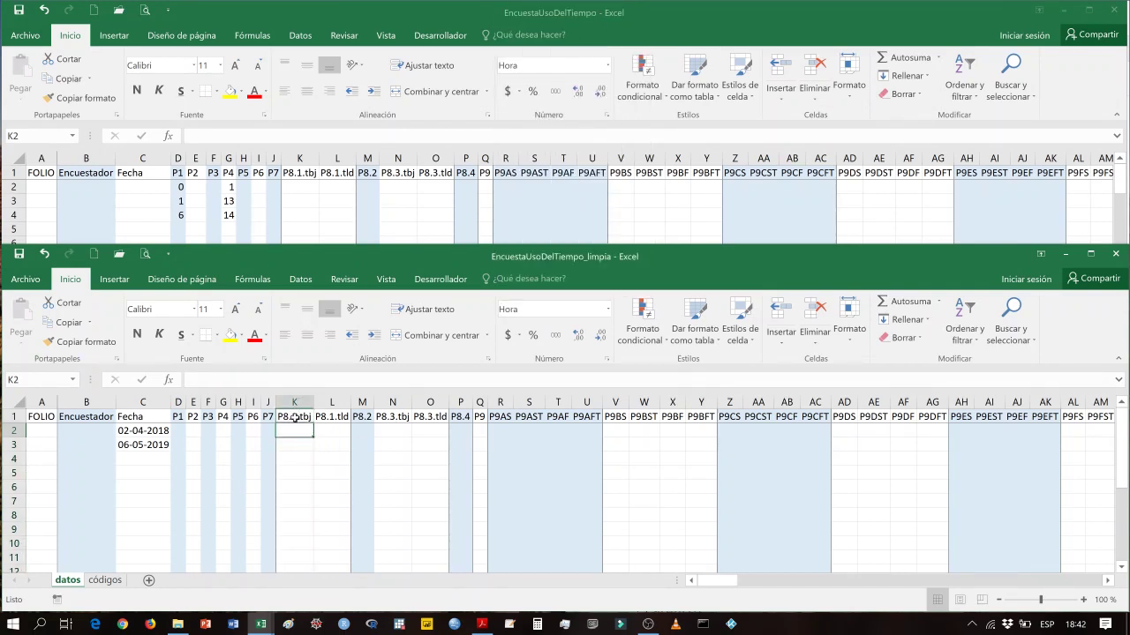
click(295, 417)
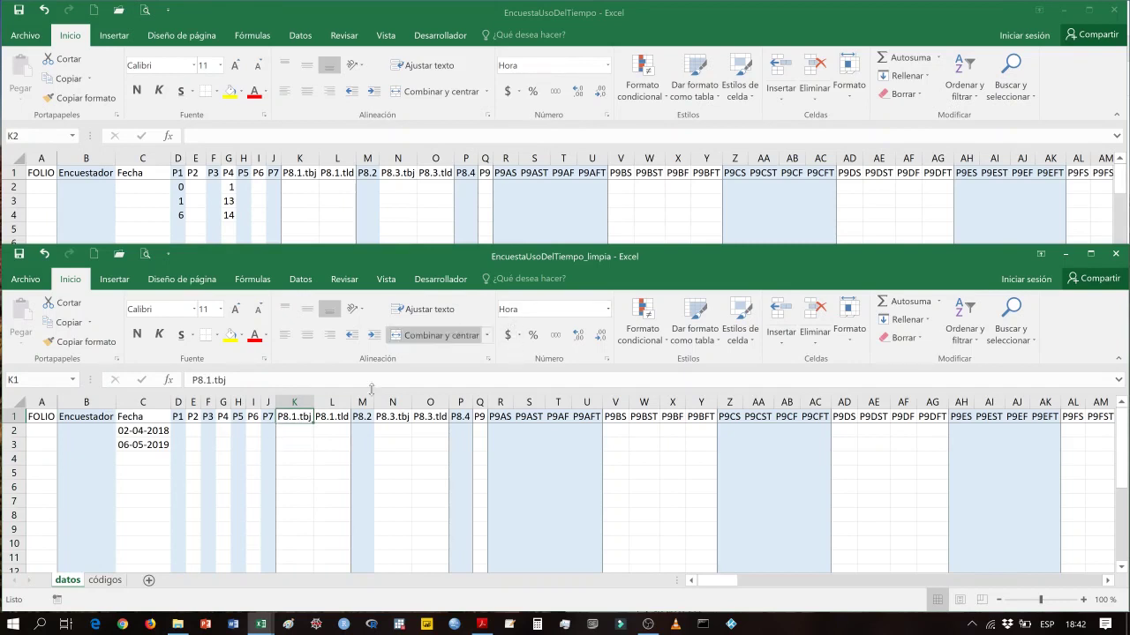
click(300, 434)
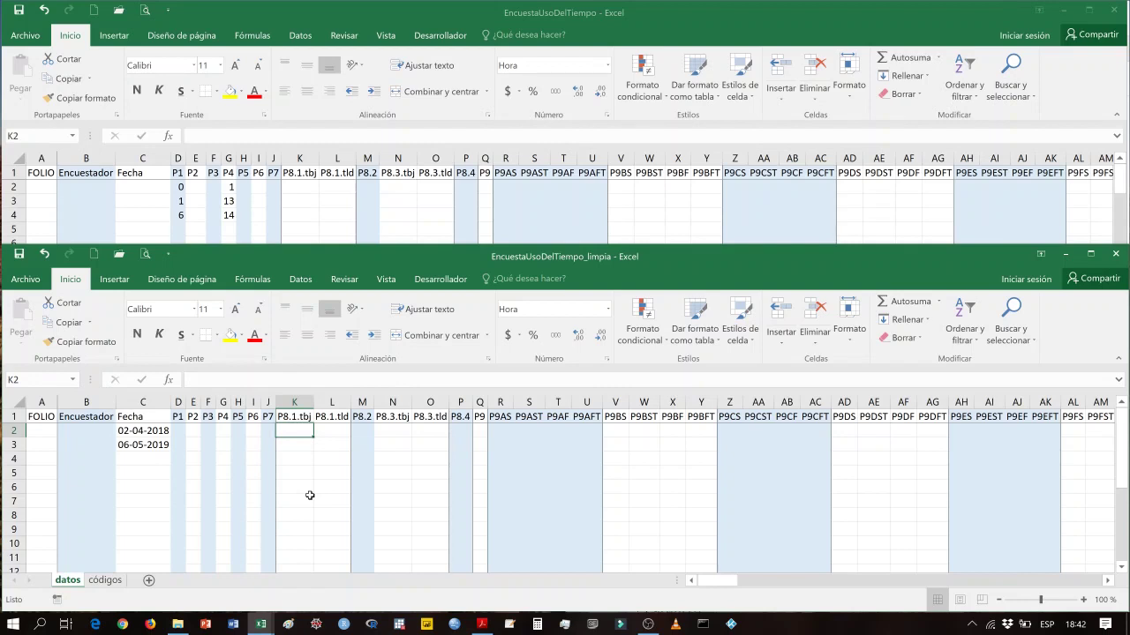
text(4:)
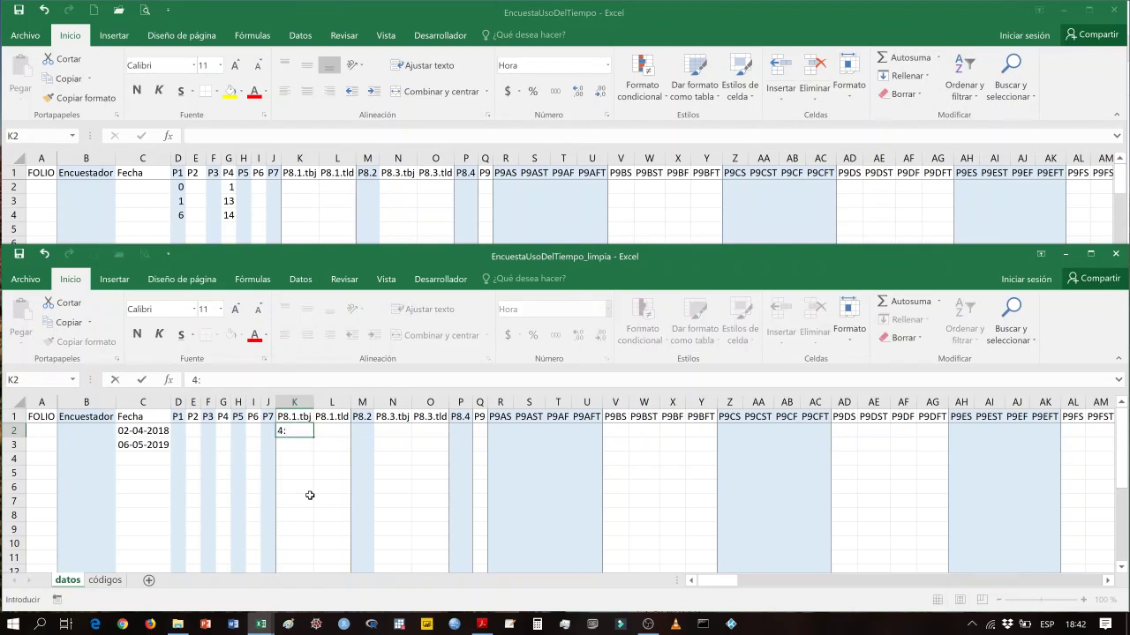
text(8:6)
key(Return)
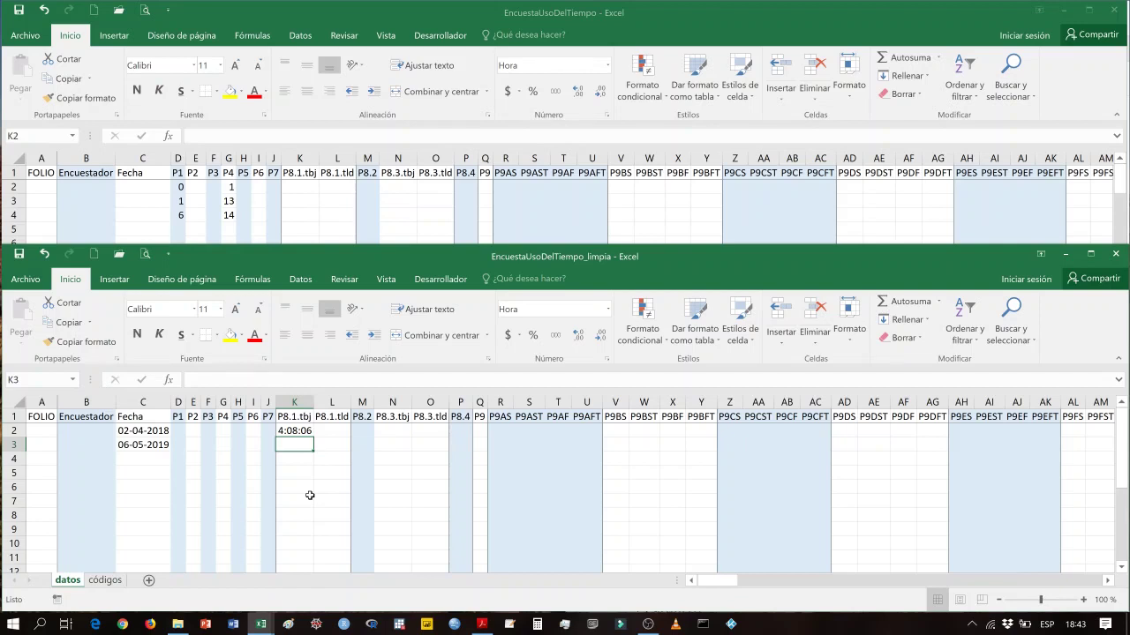
key(Up)
key(Down)
key(Up)
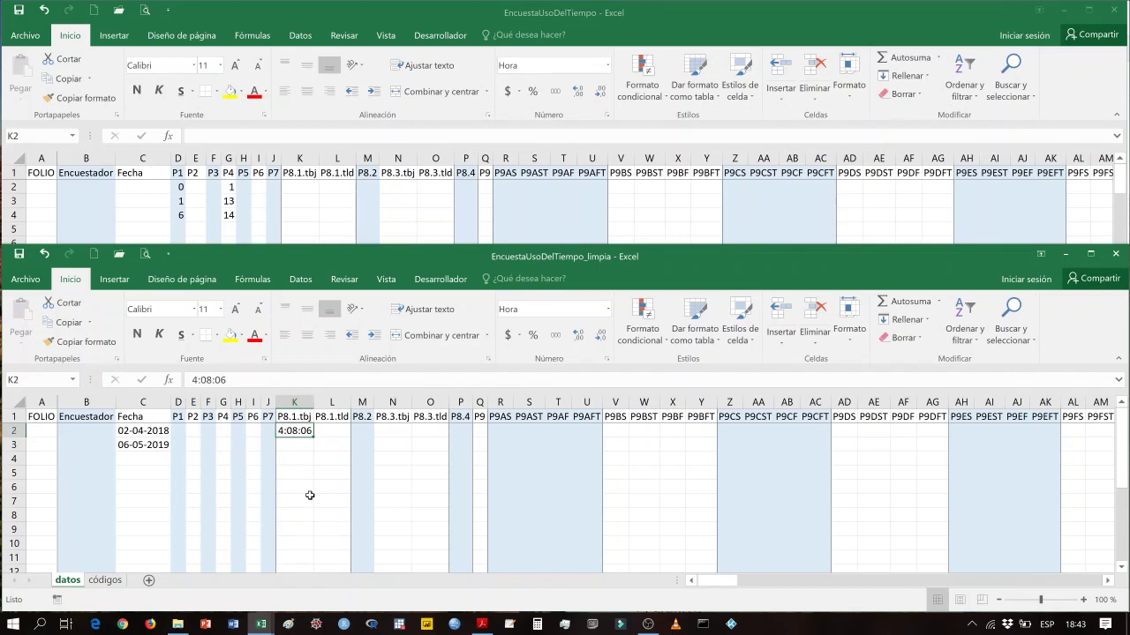
Try the time 24:00 in cell K3 under P8.1.tbj, check its stored value and clear the cell.
key(Down)
text(24)
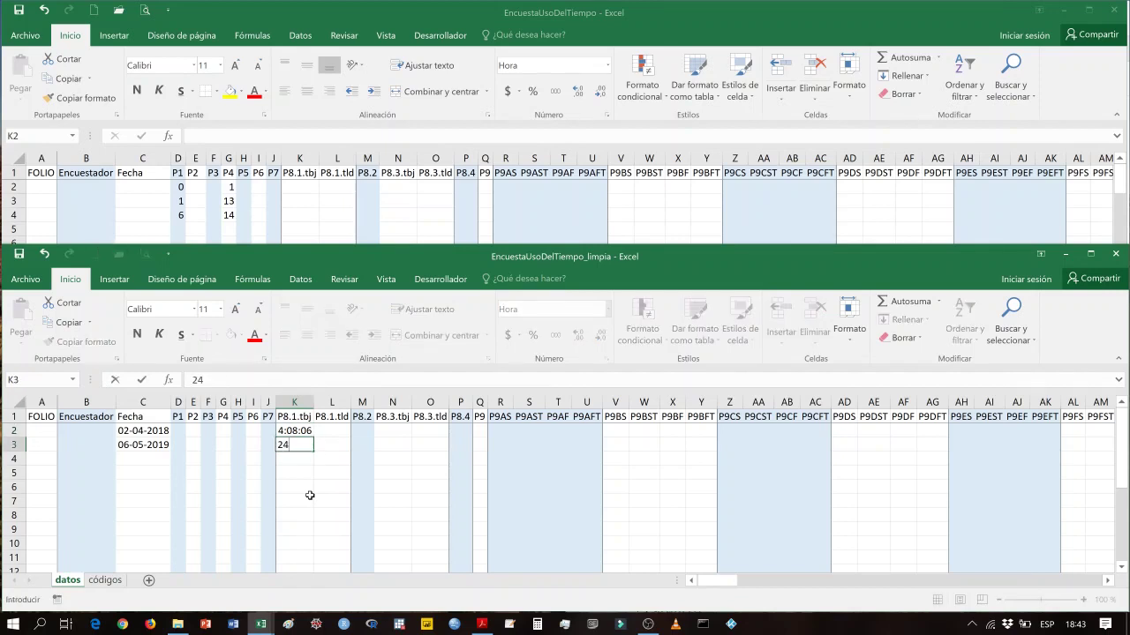
text(:00)
key(Return)
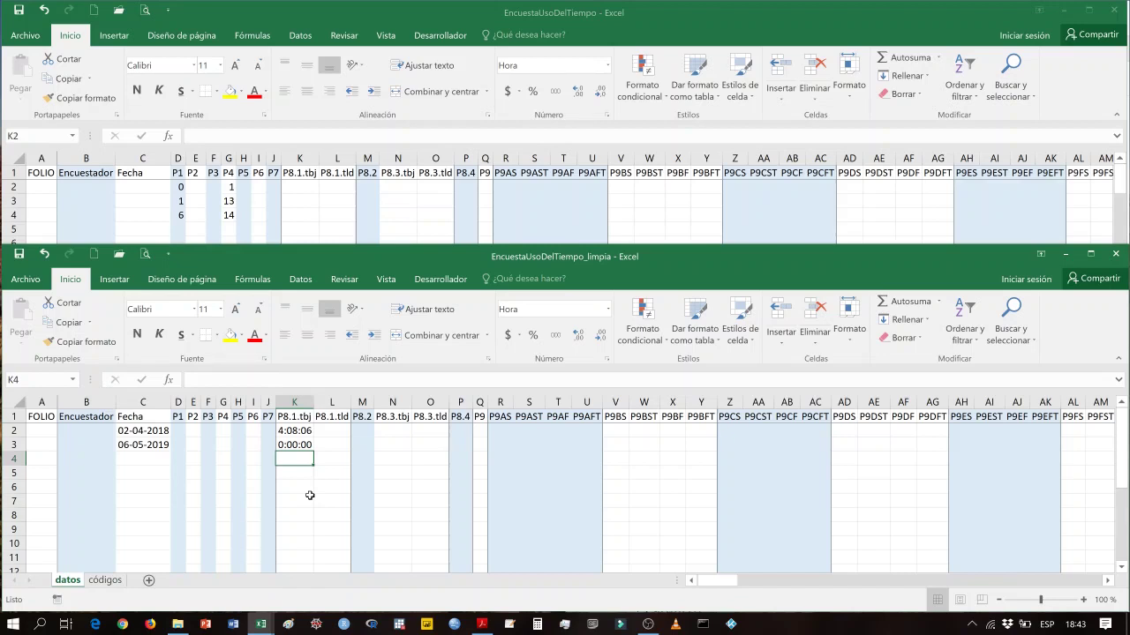
click(297, 444)
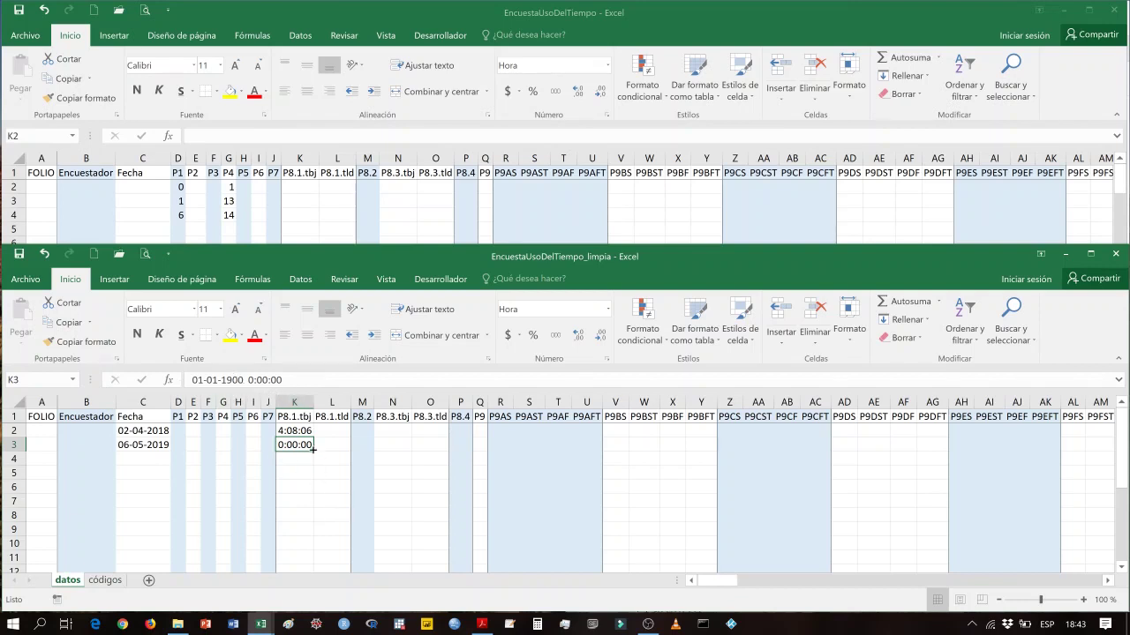
click(296, 456)
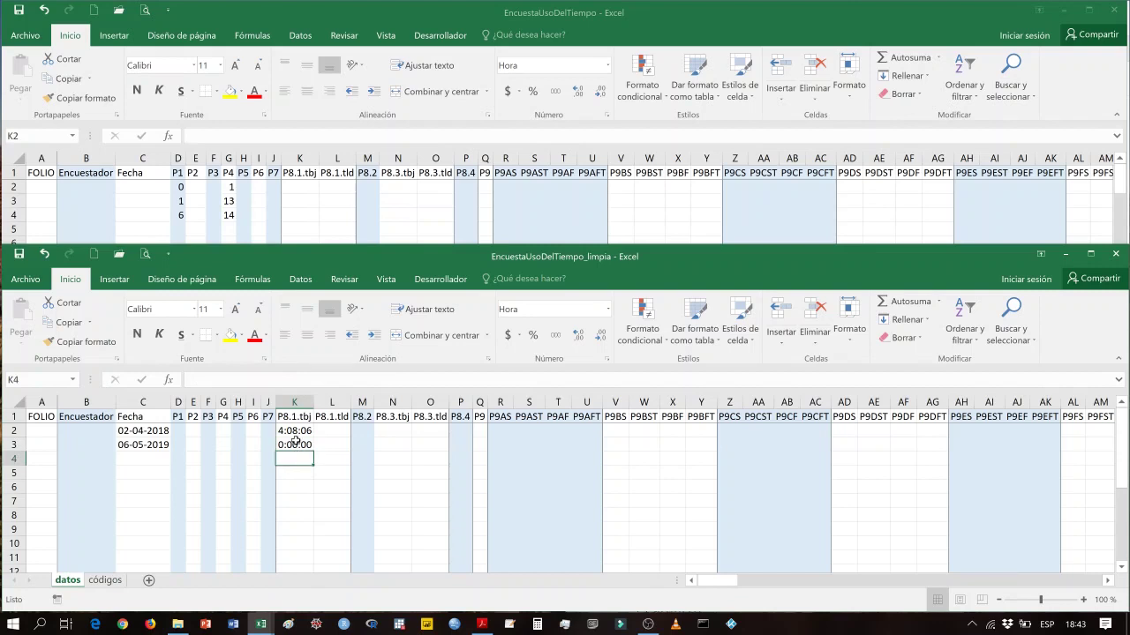
click(296, 444)
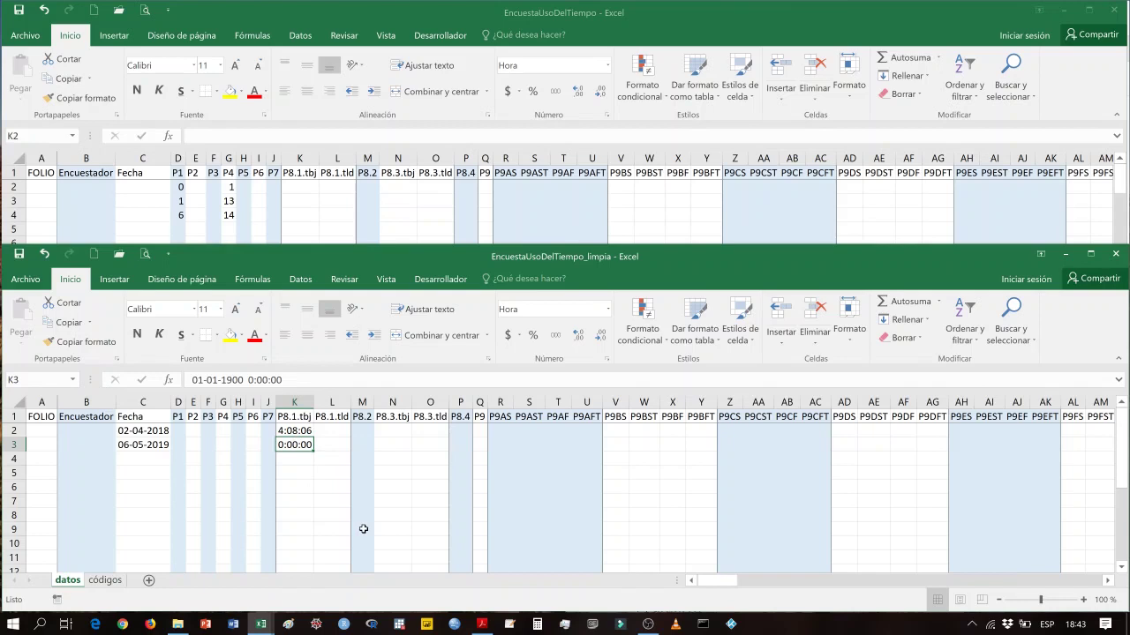
key(Delete)
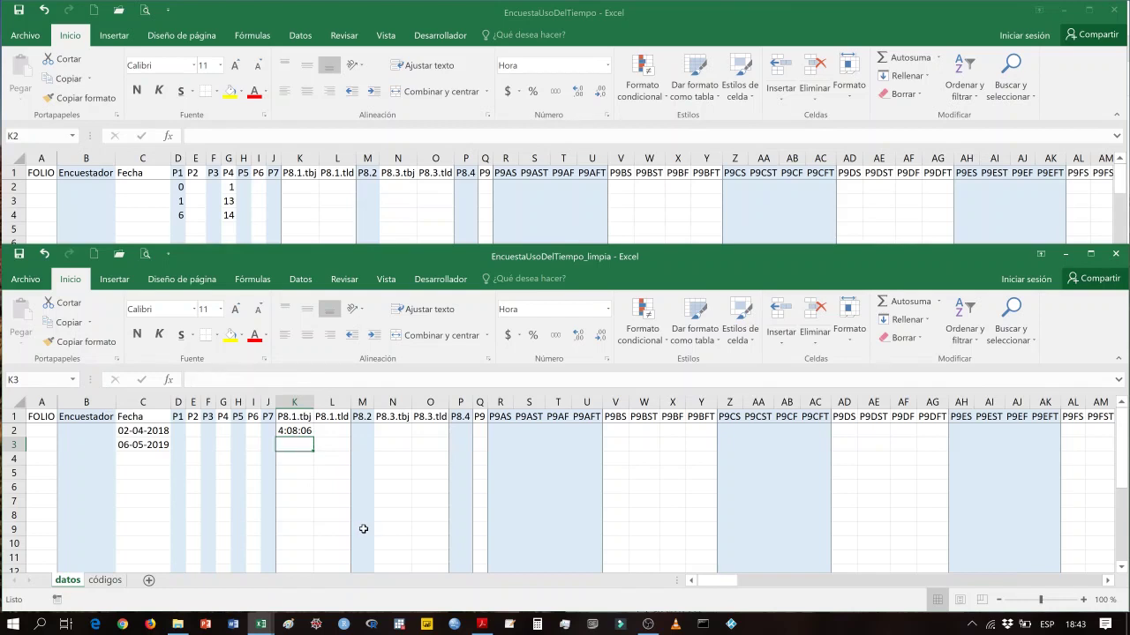
key(Up)
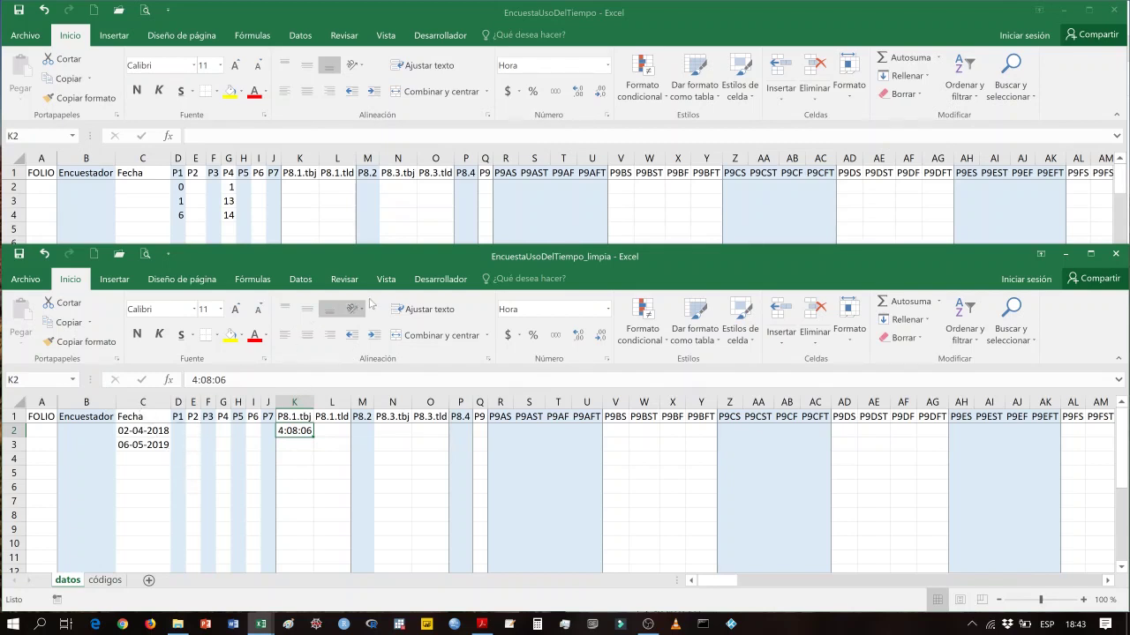
Select the P1 column on the datos sheet and check its codes on the códigos sheet and in the survey PDF in Acrobat Reader.
click(300, 281)
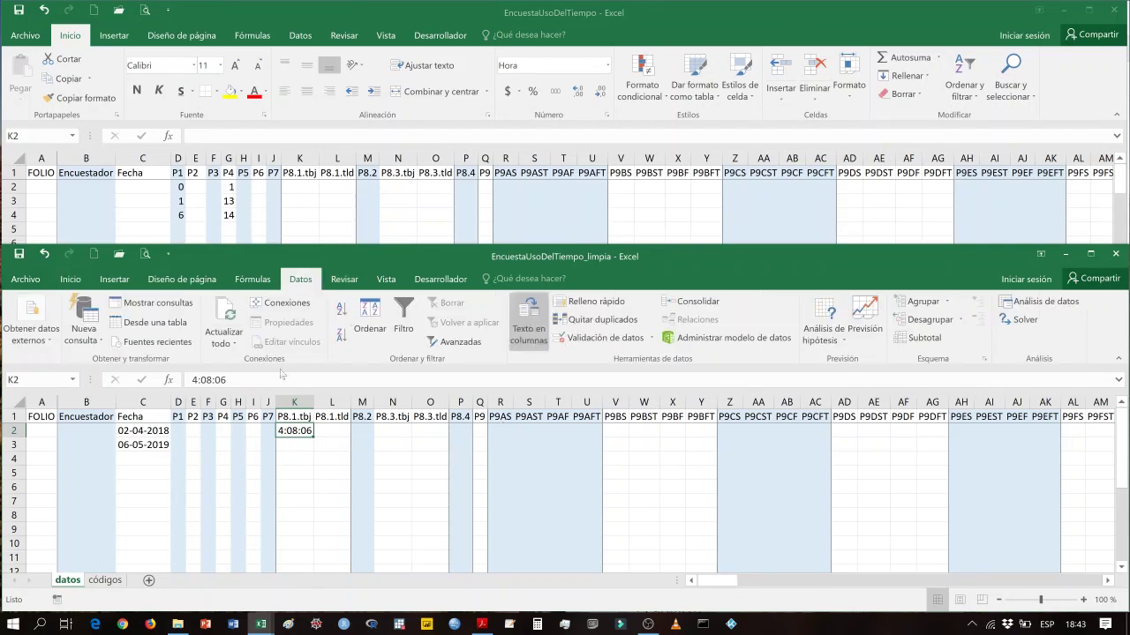
click(177, 403)
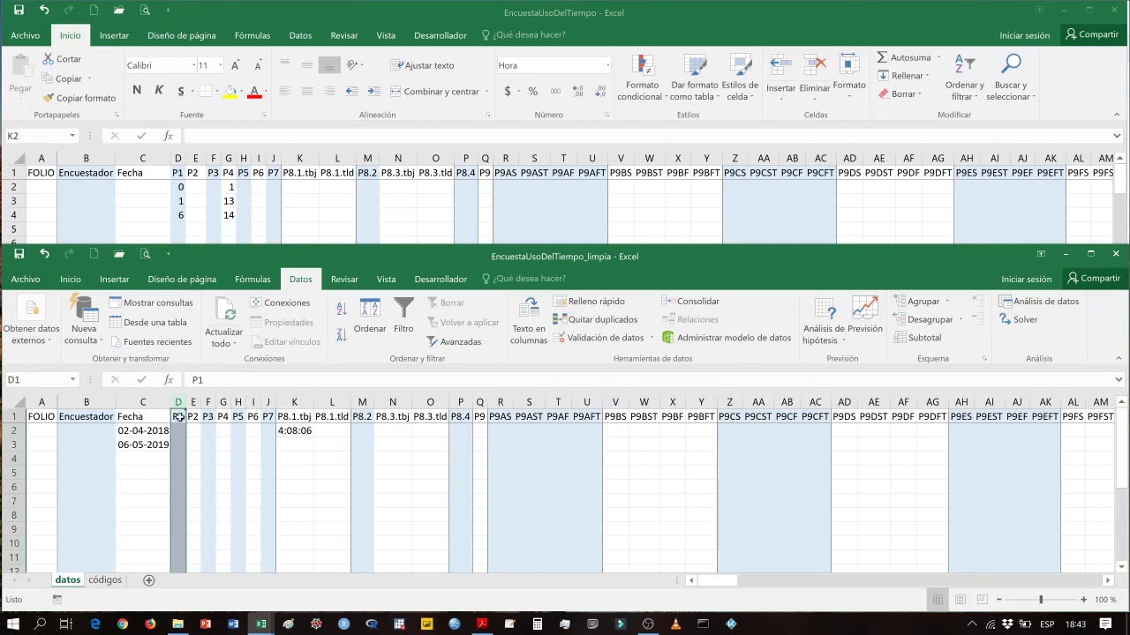
click(105, 580)
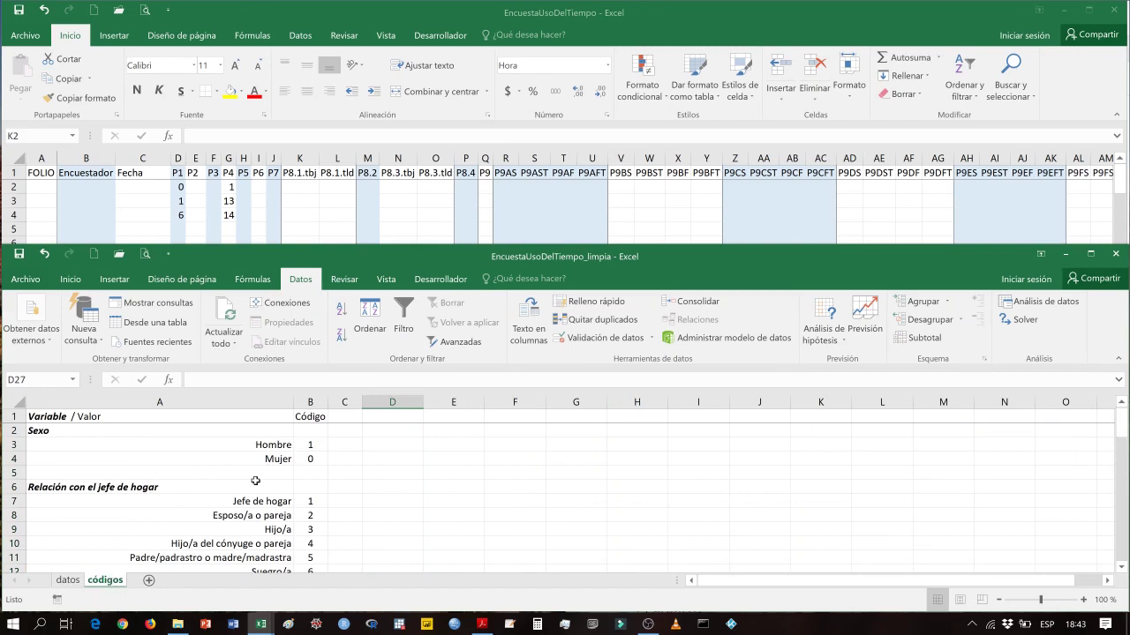
click(481, 624)
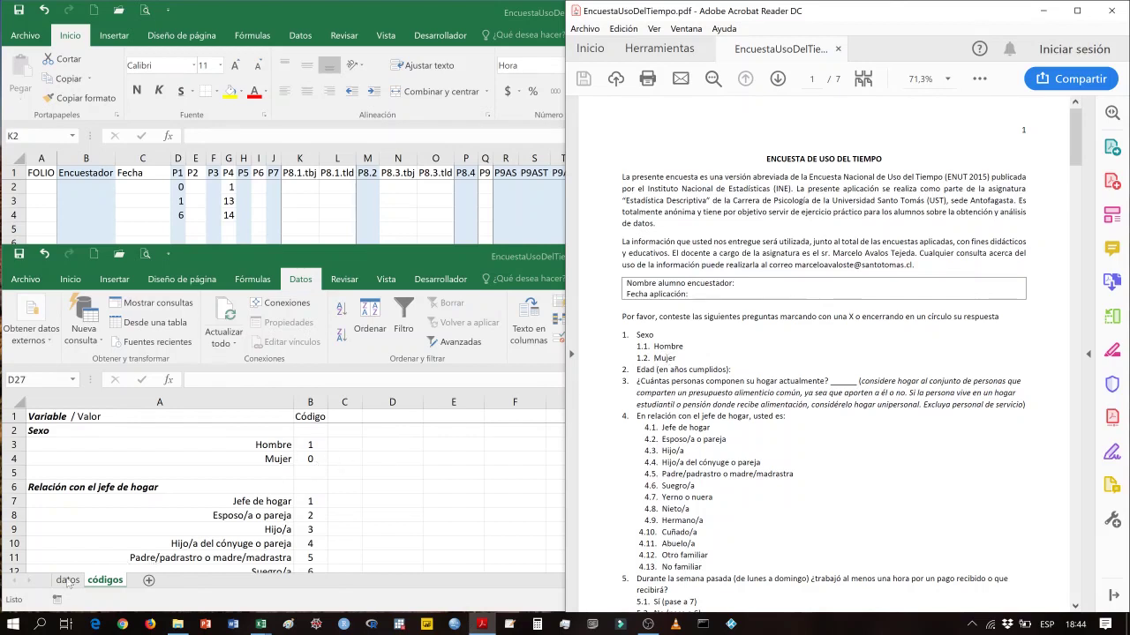
click(68, 582)
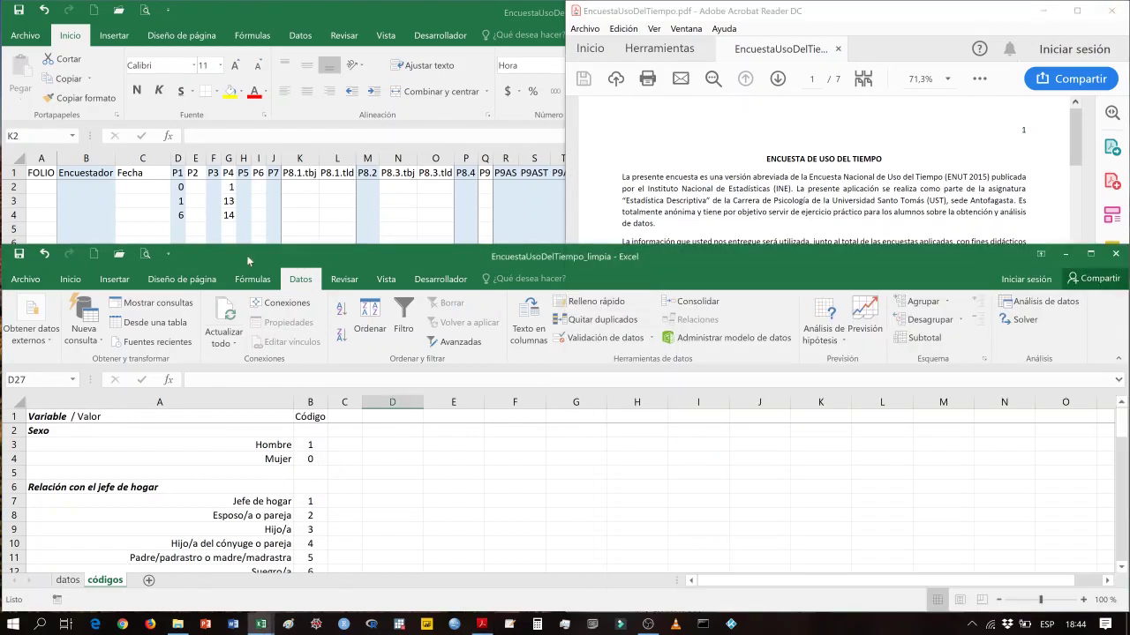
click(68, 581)
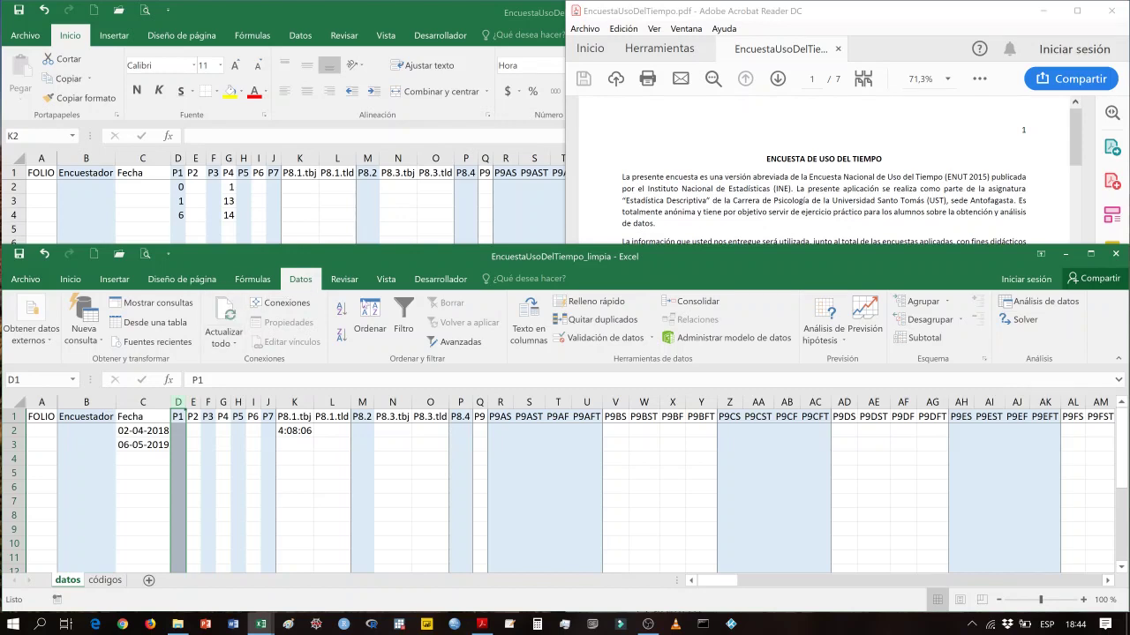
Set data validation on the P1 column to allow only whole numbers (Número entero) between 0 and 1.
click(606, 338)
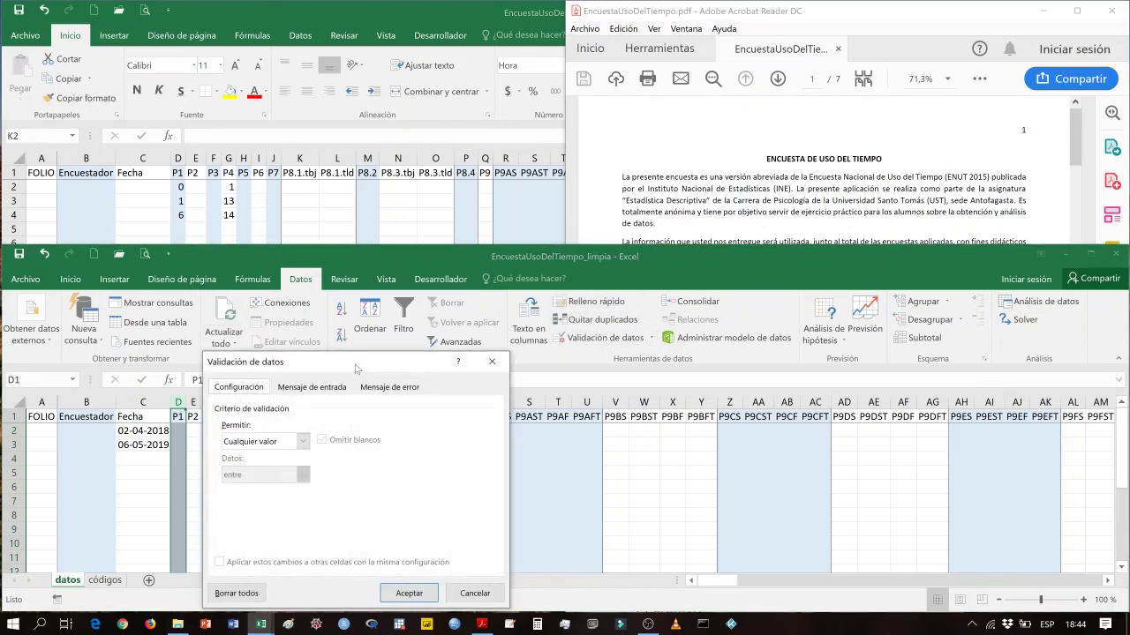
drag(356, 369, 492, 249)
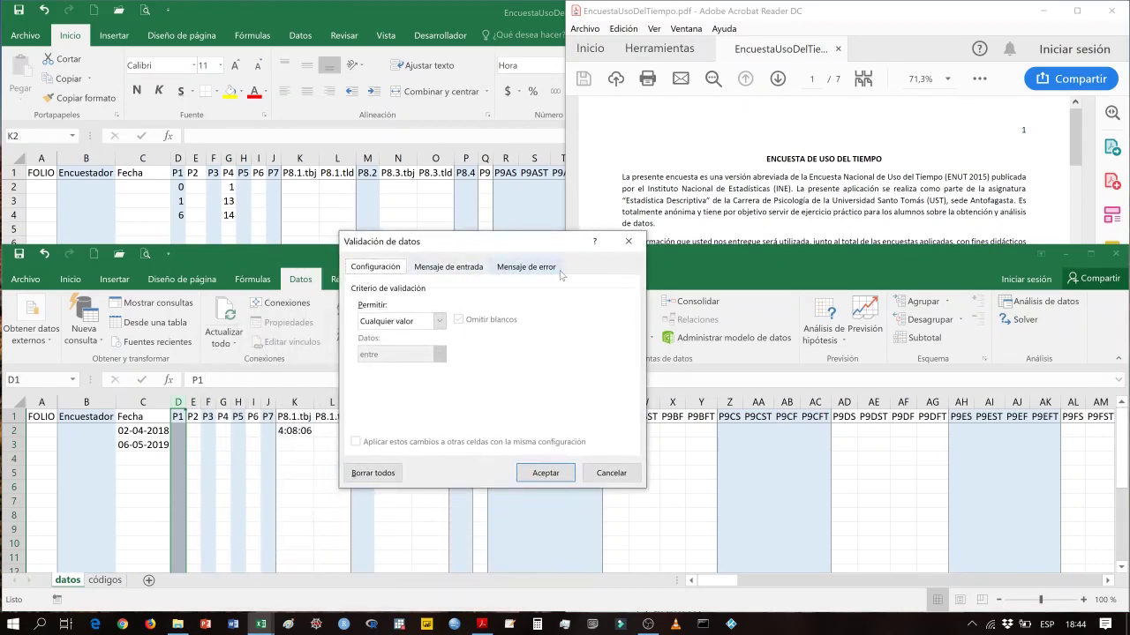
click(440, 323)
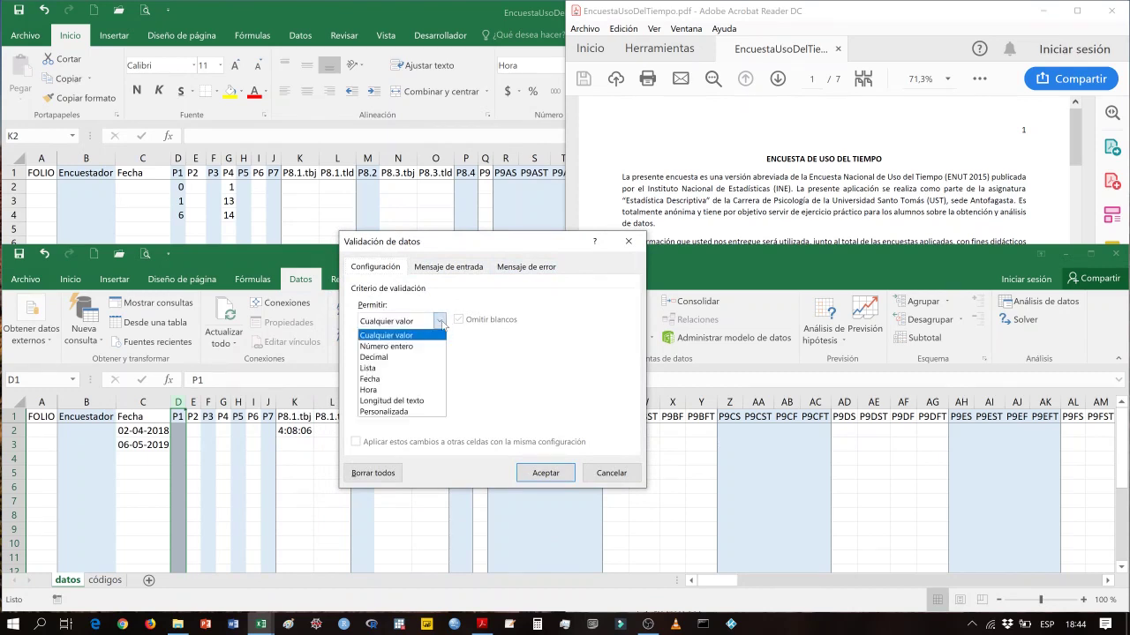
click(390, 349)
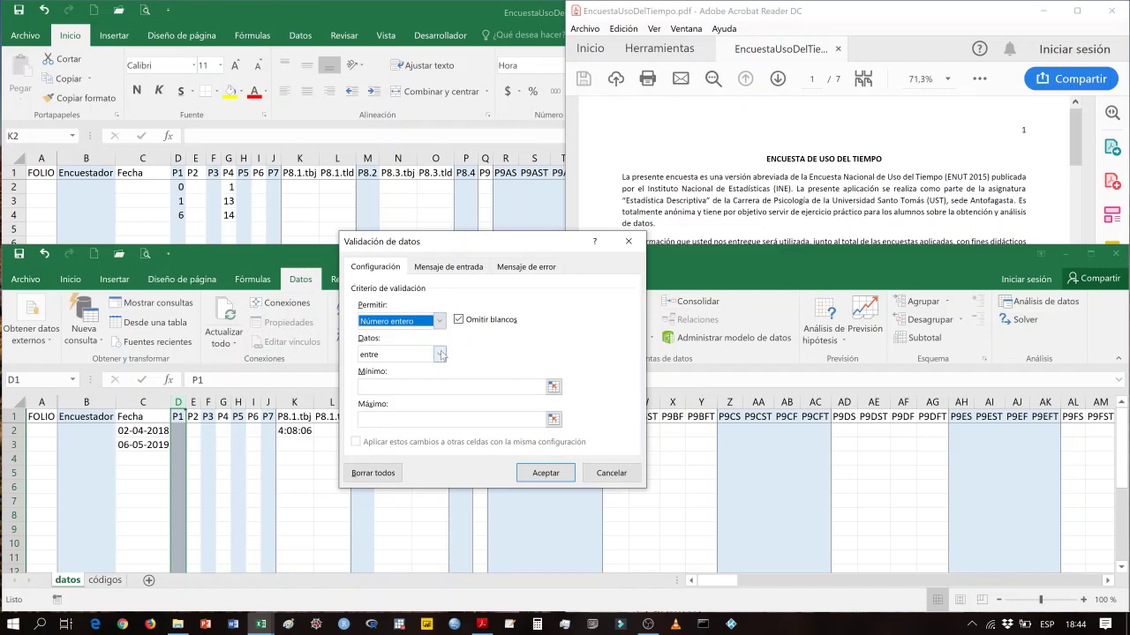
click(452, 387)
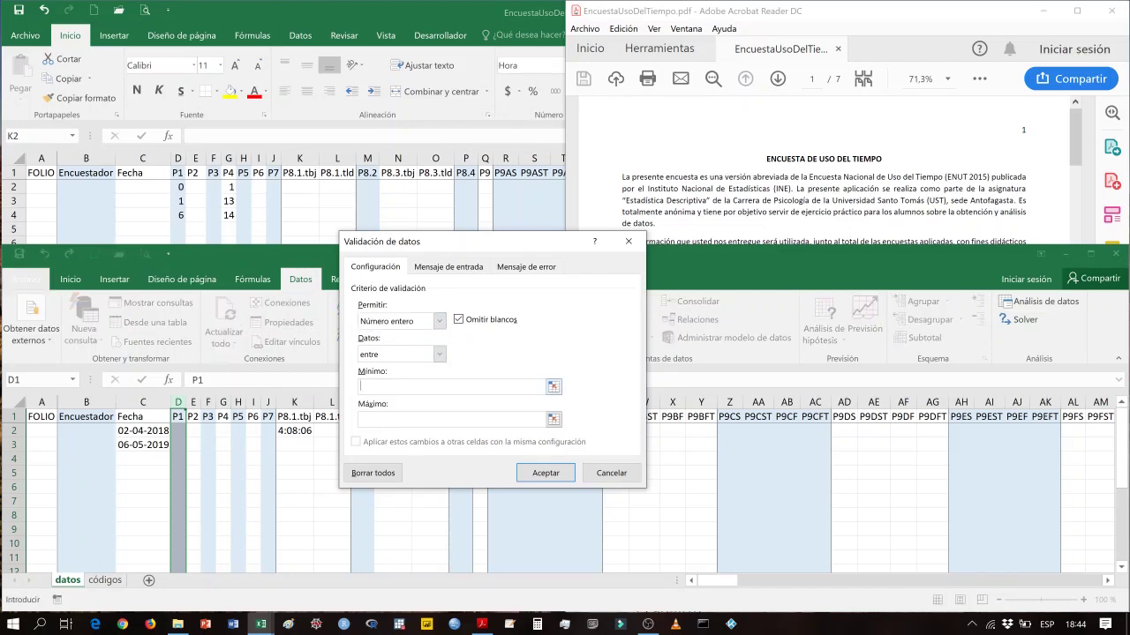
text(0)
key(Tab)
text(1)
Keep blanks ignored (Omitir blancos) in the P1 validation and turn off the input message shown when a cell is selected.
click(460, 322)
click(446, 267)
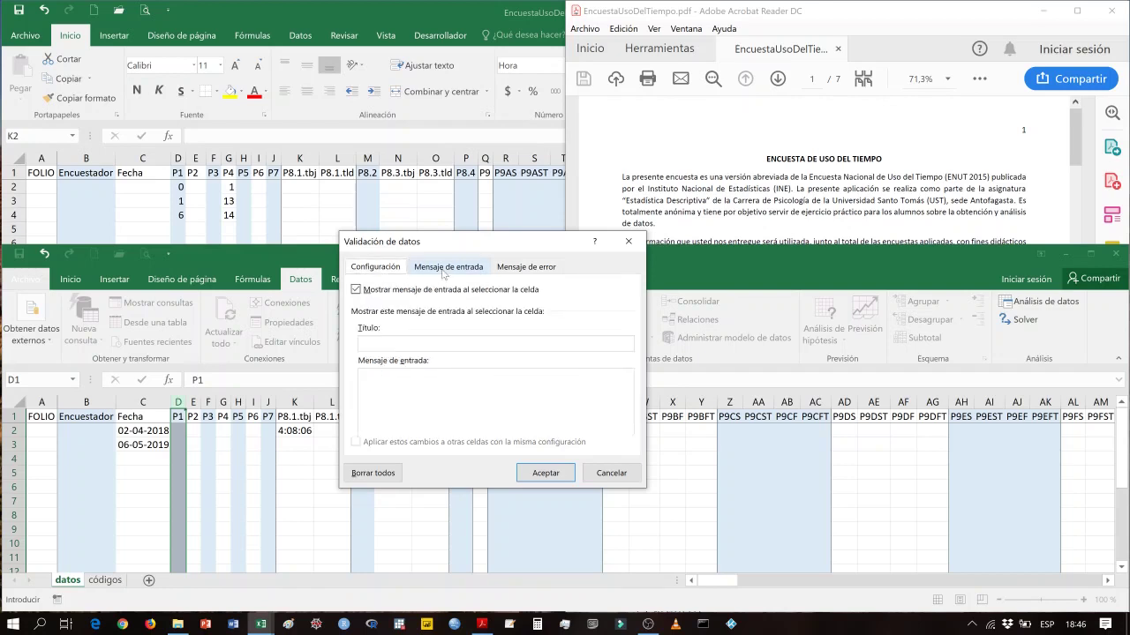
click(374, 268)
click(459, 320)
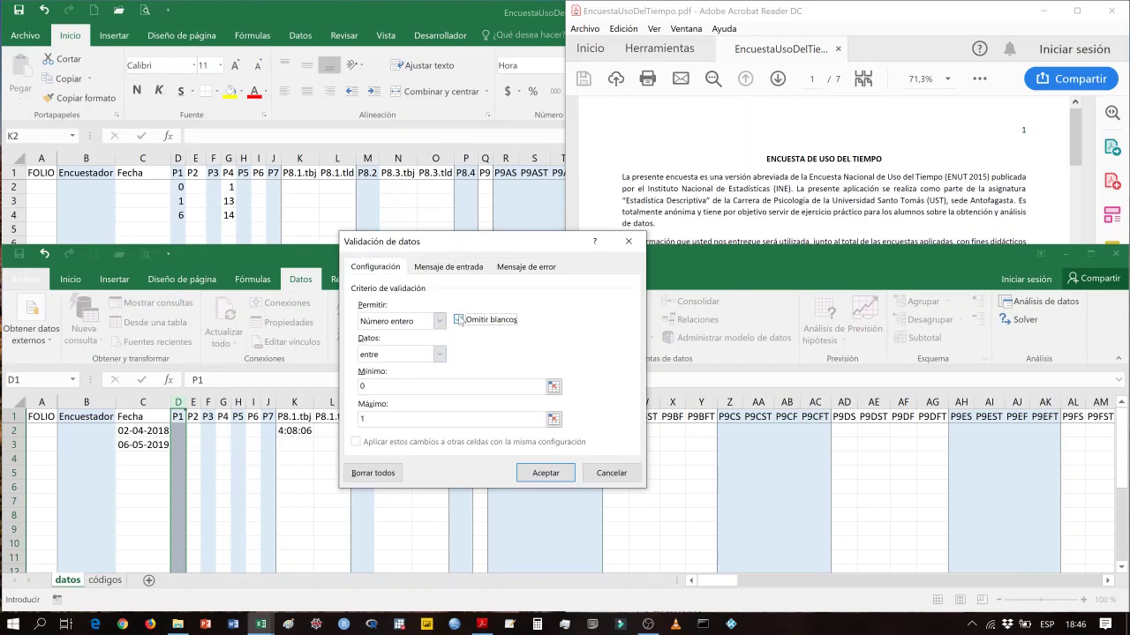
click(450, 270)
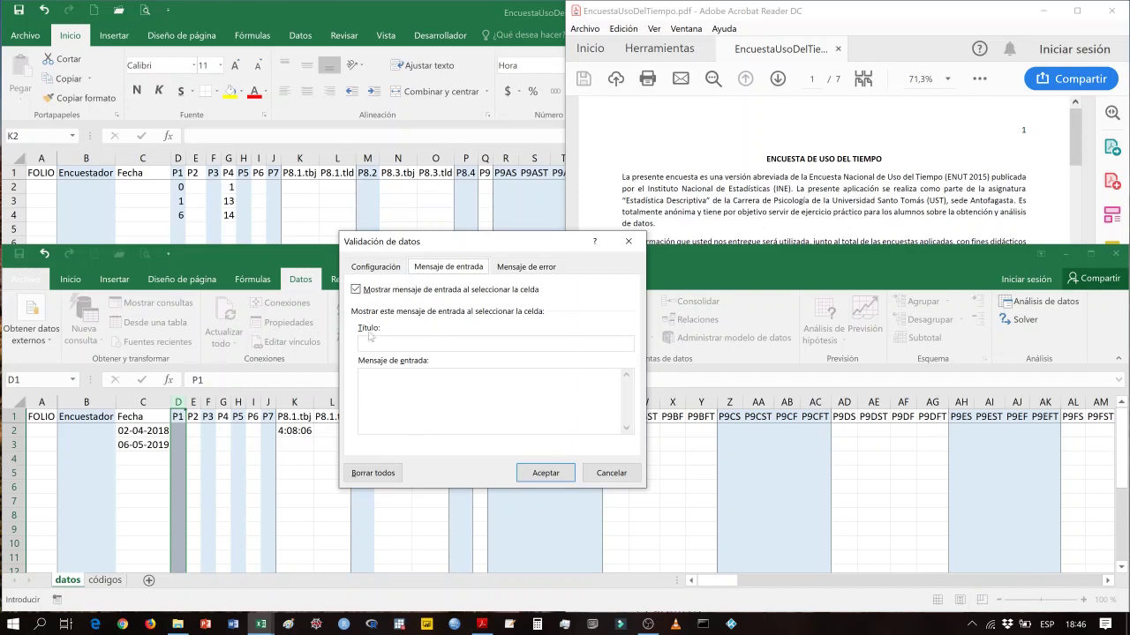
click(356, 290)
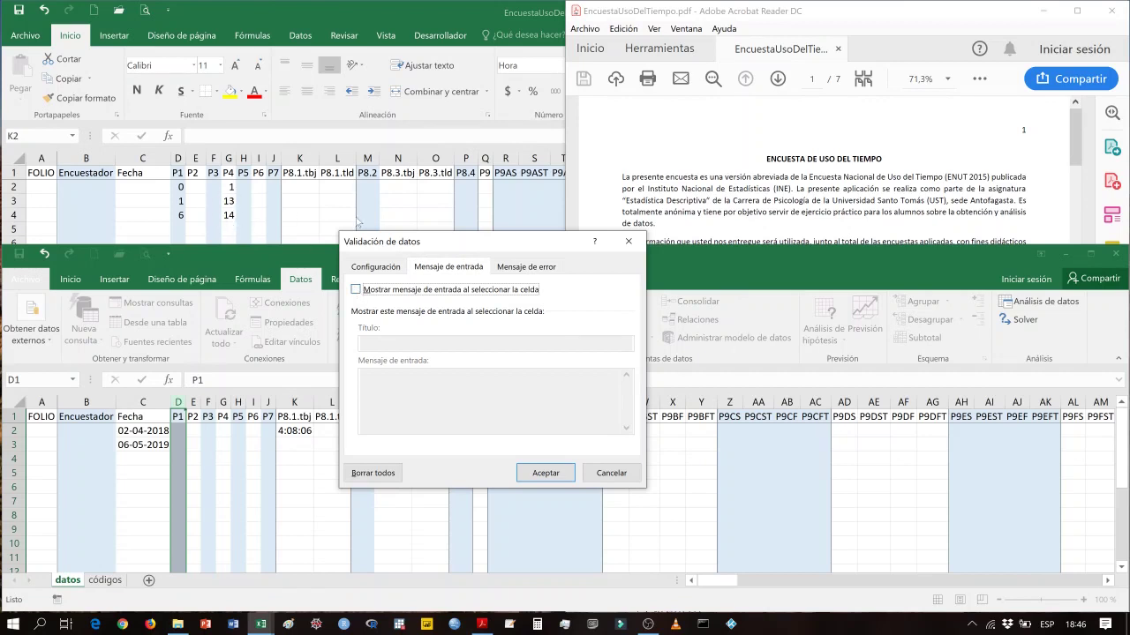
Try the Advertencia and Información styles for the P1 error alert and return the style to Detener.
click(518, 266)
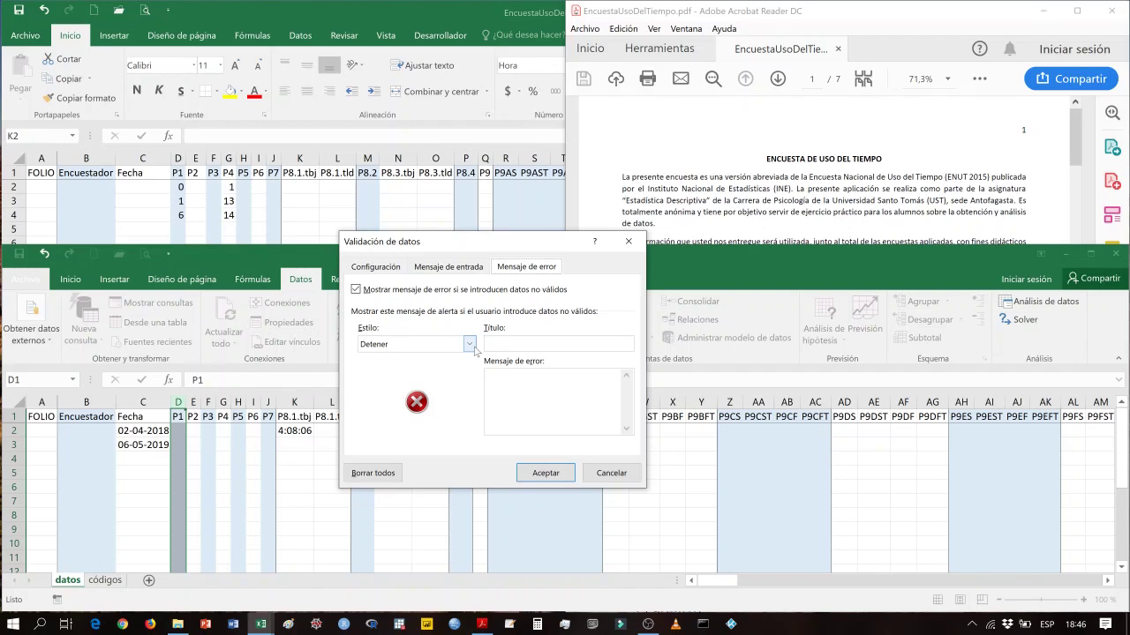
click(375, 269)
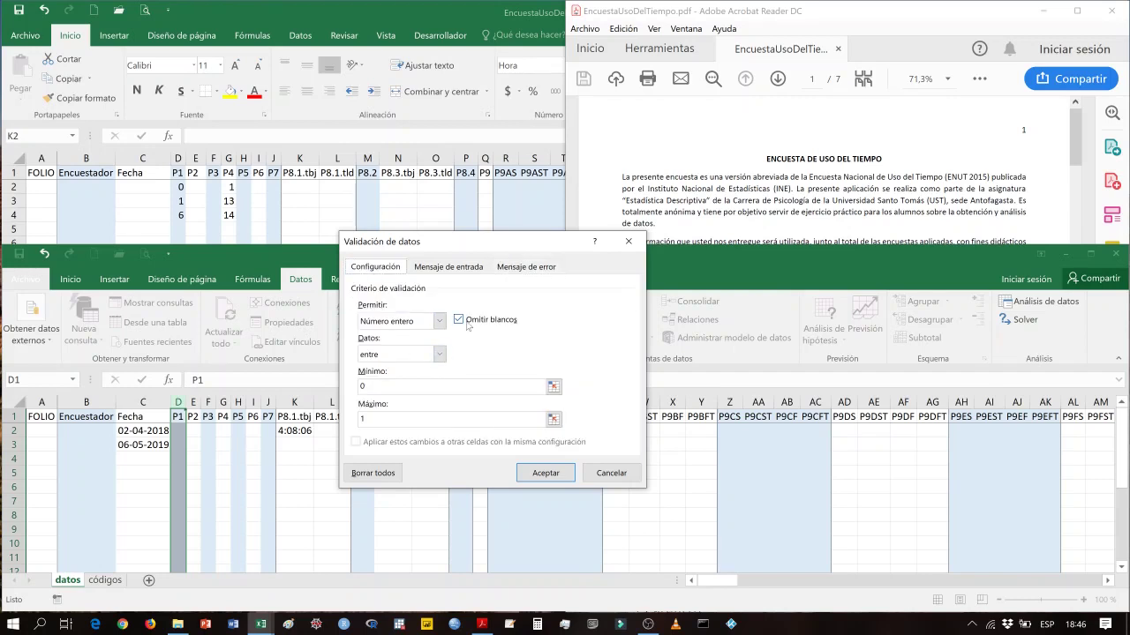
click(525, 269)
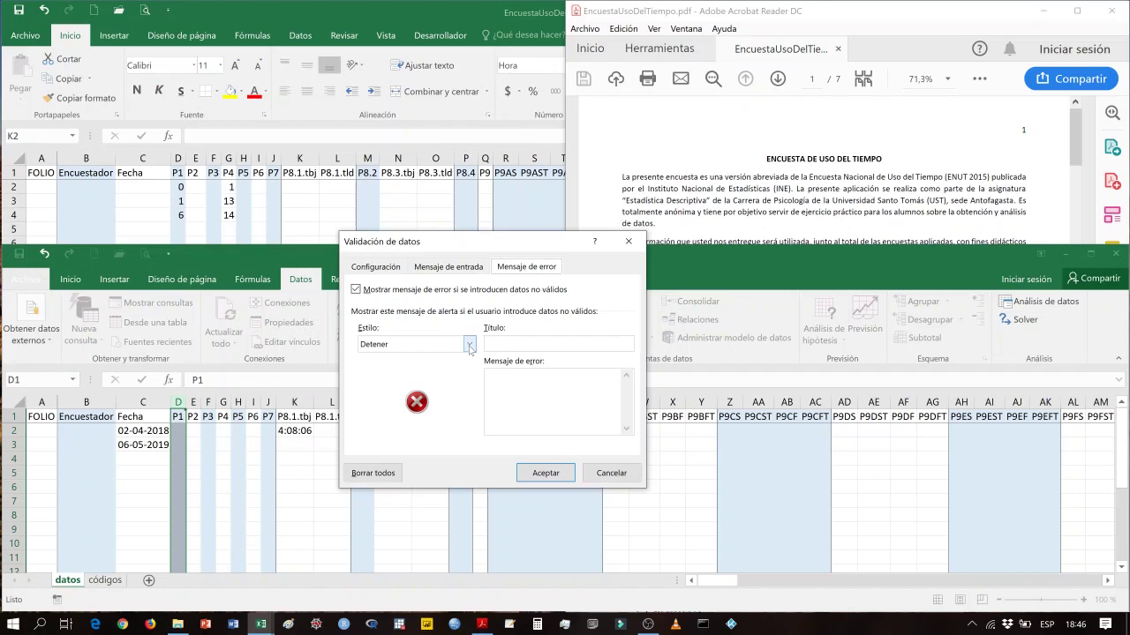
click(377, 270)
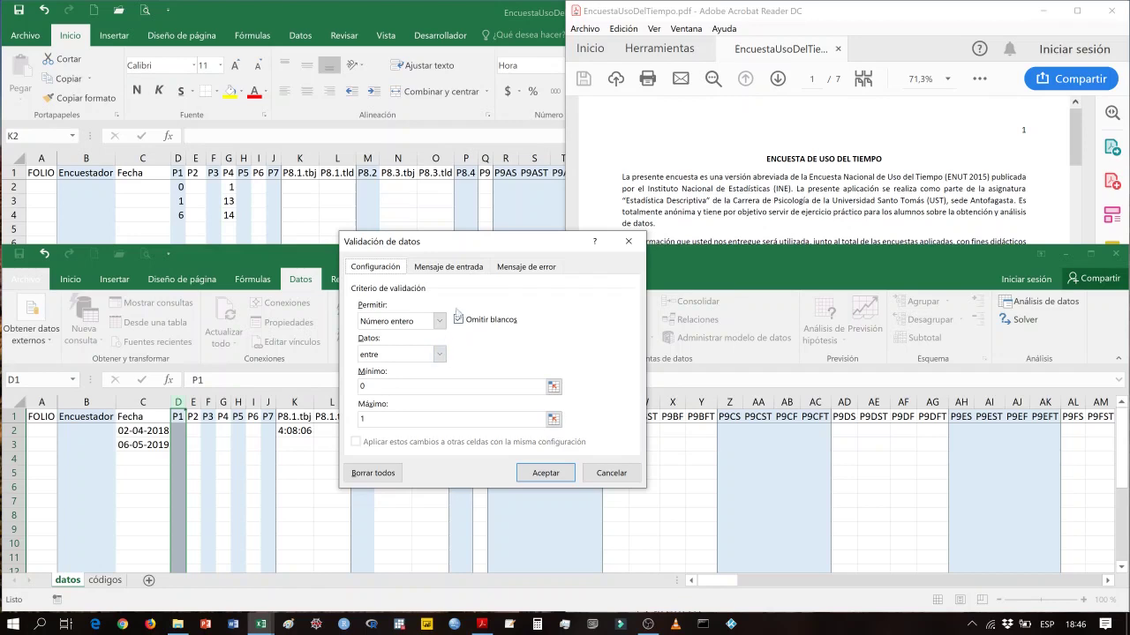
click(514, 274)
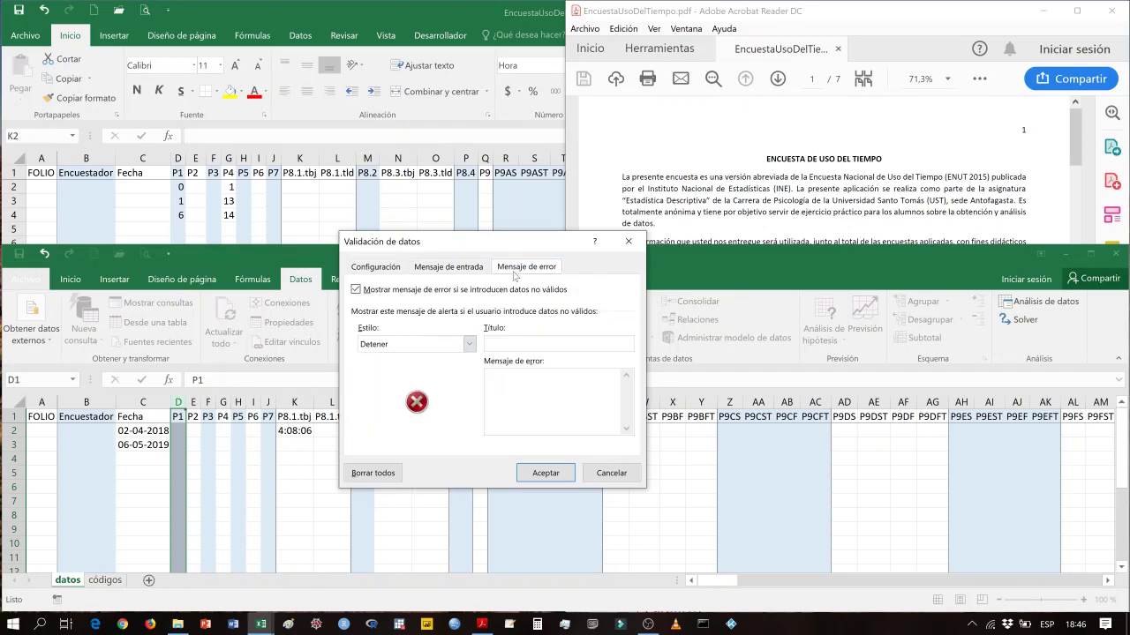
click(472, 345)
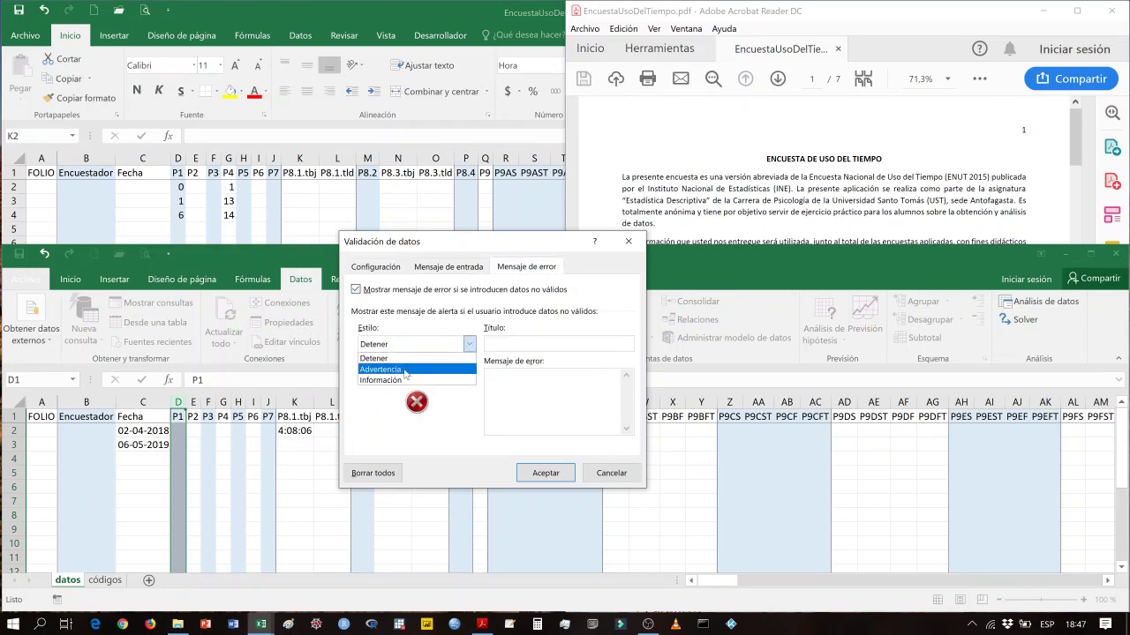
click(405, 370)
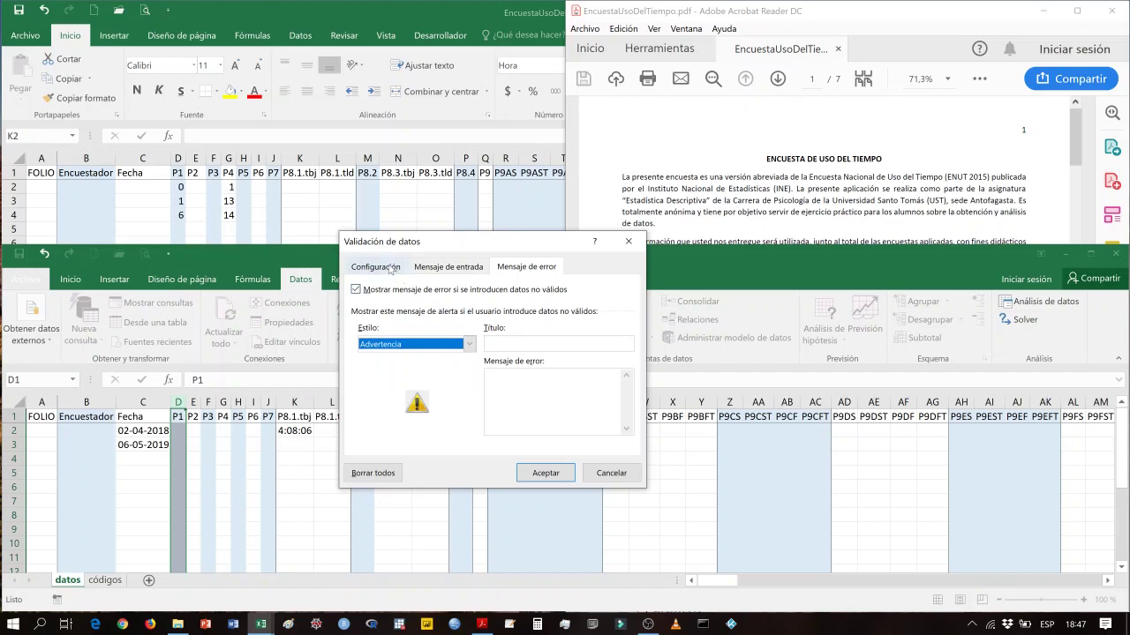
click(388, 267)
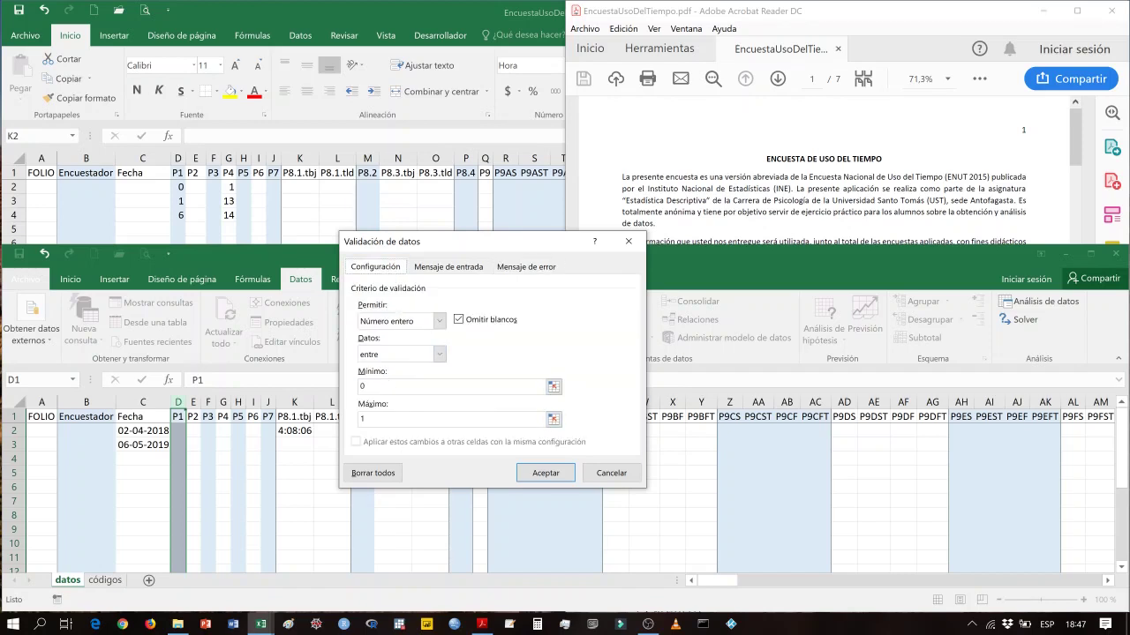
click(534, 269)
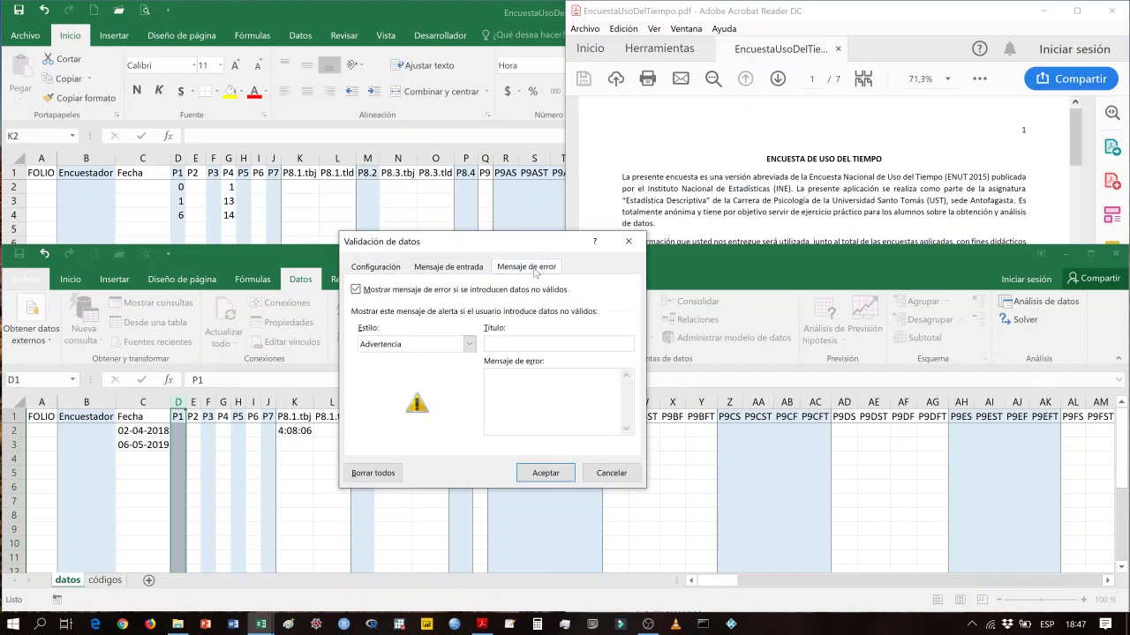
click(469, 344)
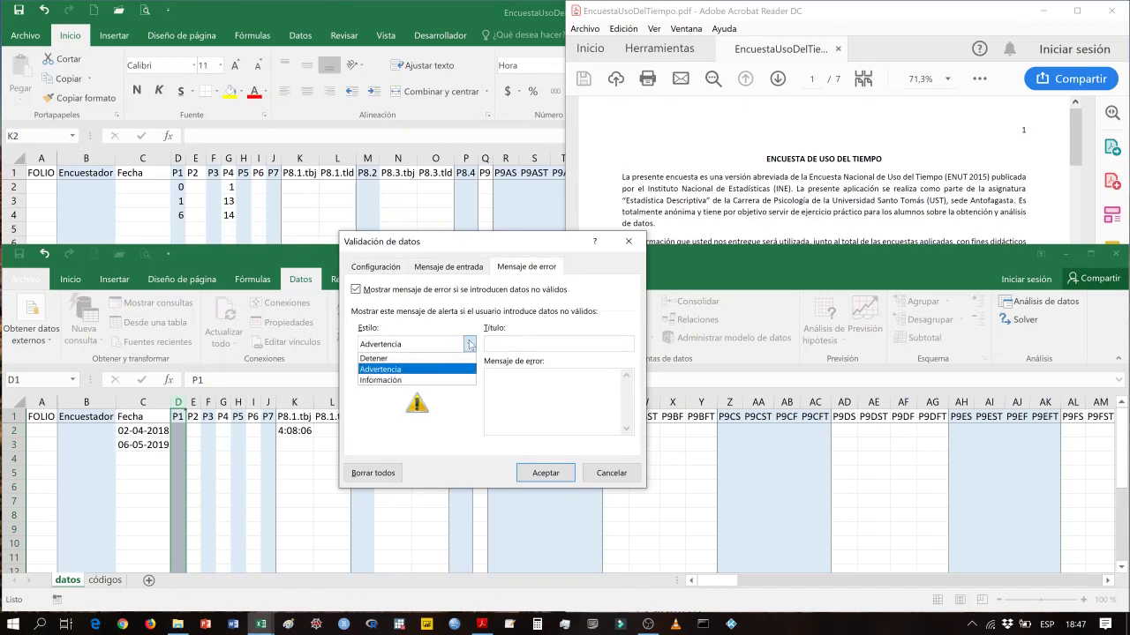
click(405, 382)
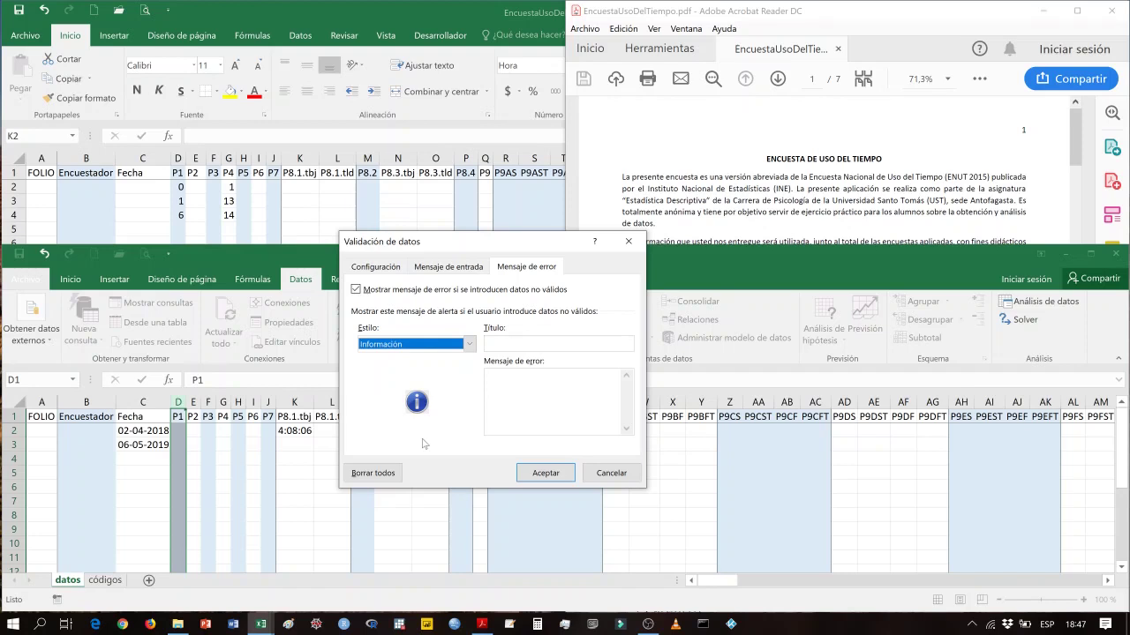
click(469, 345)
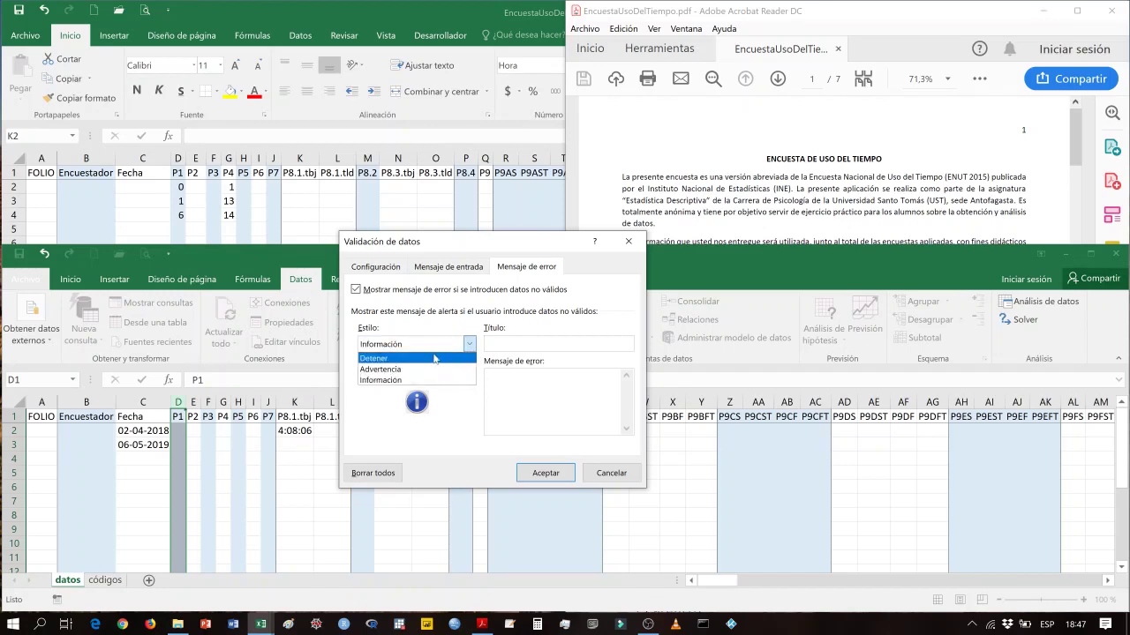
click(434, 359)
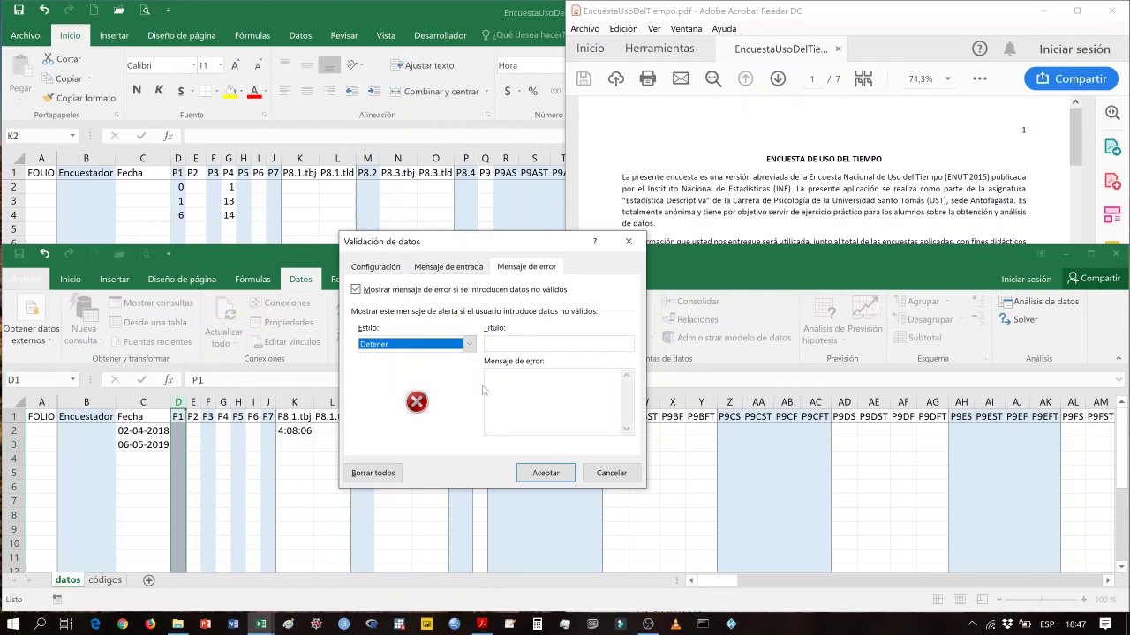
Give the P1 error alert the title "¡Atención!" and message "El valor ingresado está fuera del rango permitido para esta variable", and apply the validation.
click(512, 348)
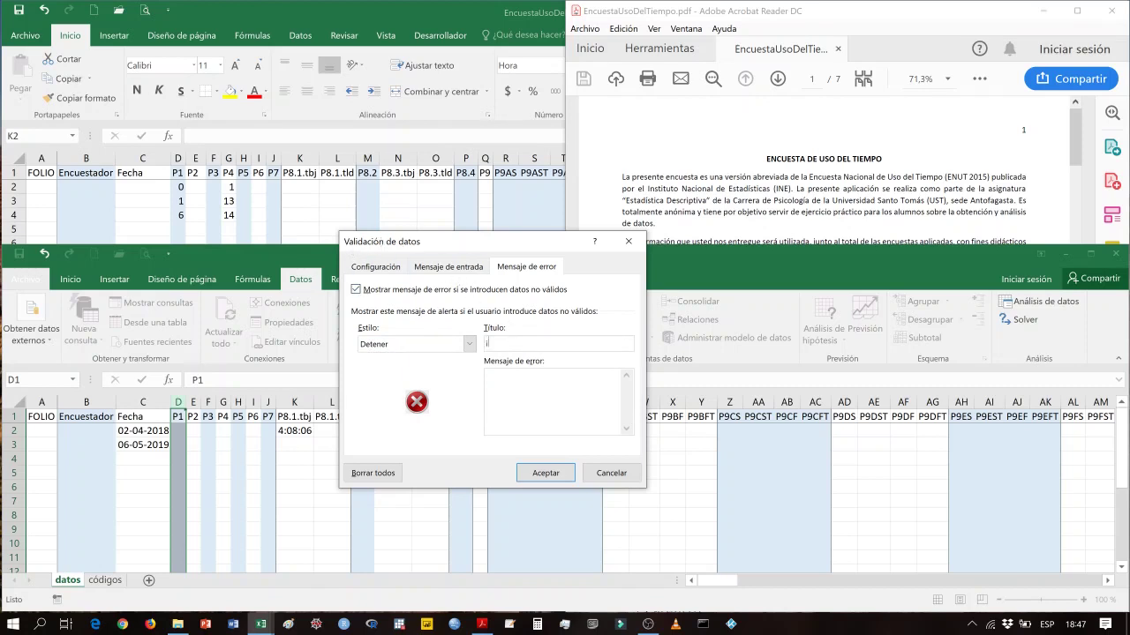
text(¡Atención!)
click(517, 388)
text(El valor ingresado está fuera del rango)
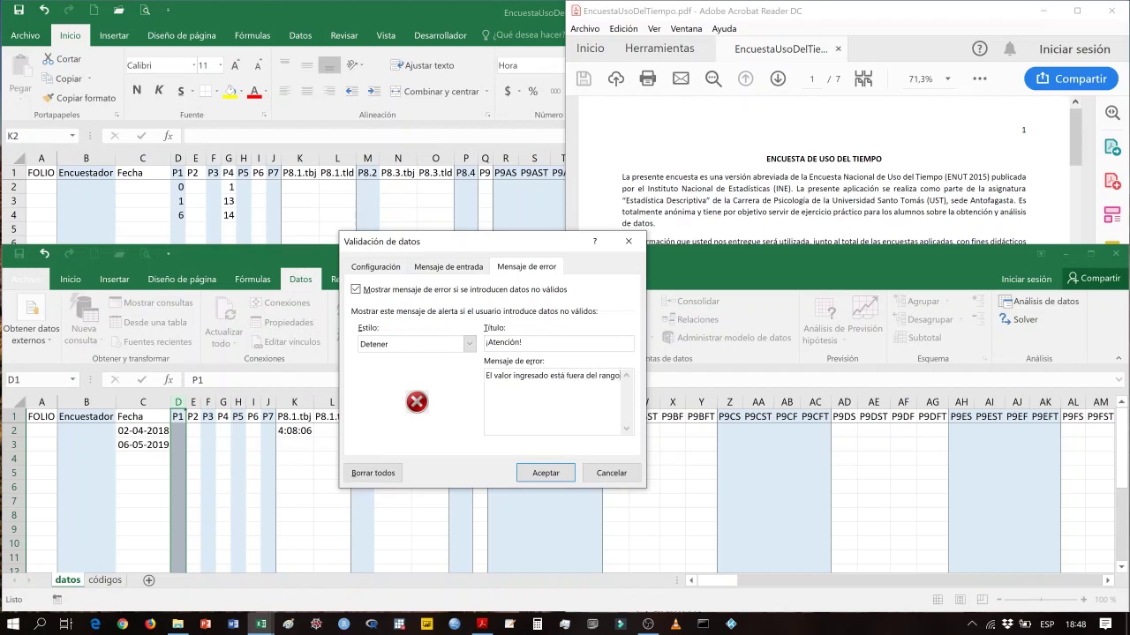
text( permitido para esta variable)
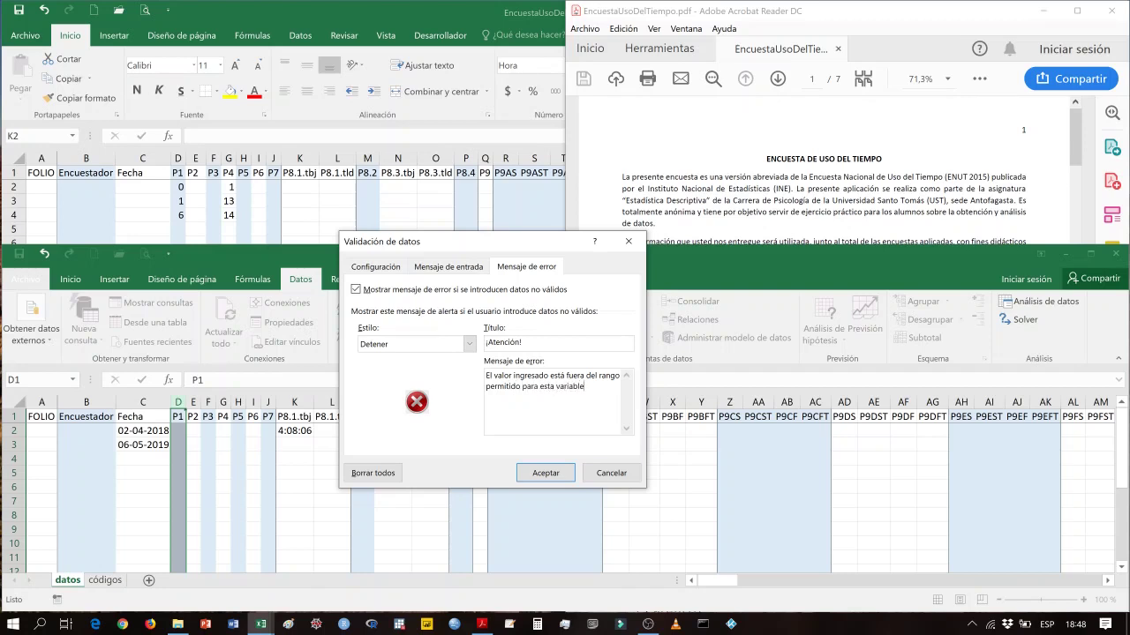
click(382, 268)
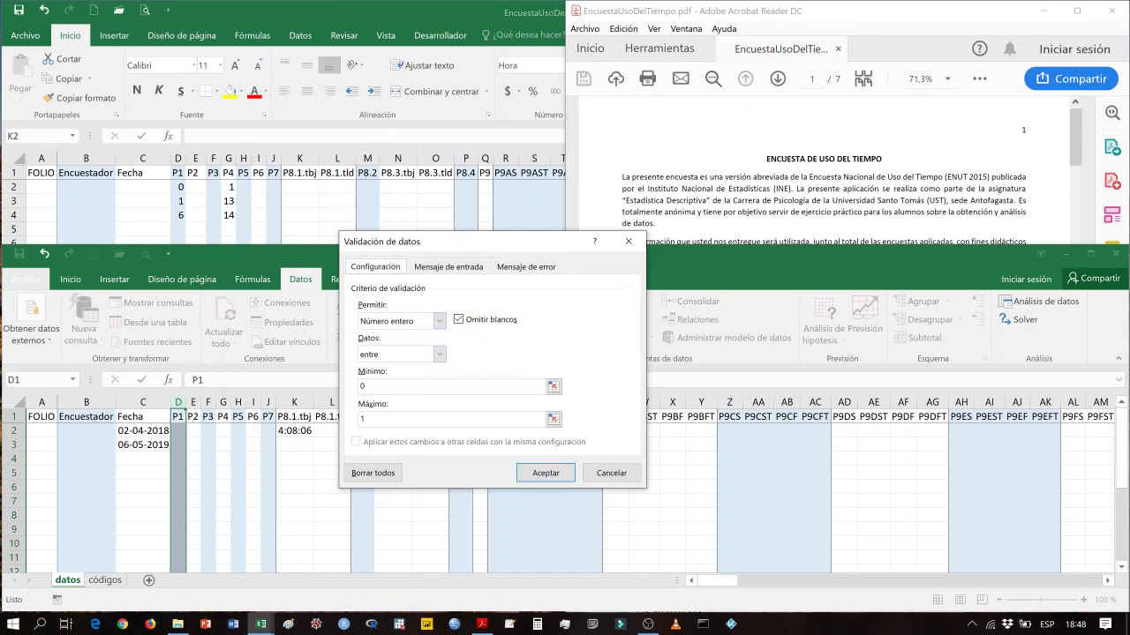
click(441, 266)
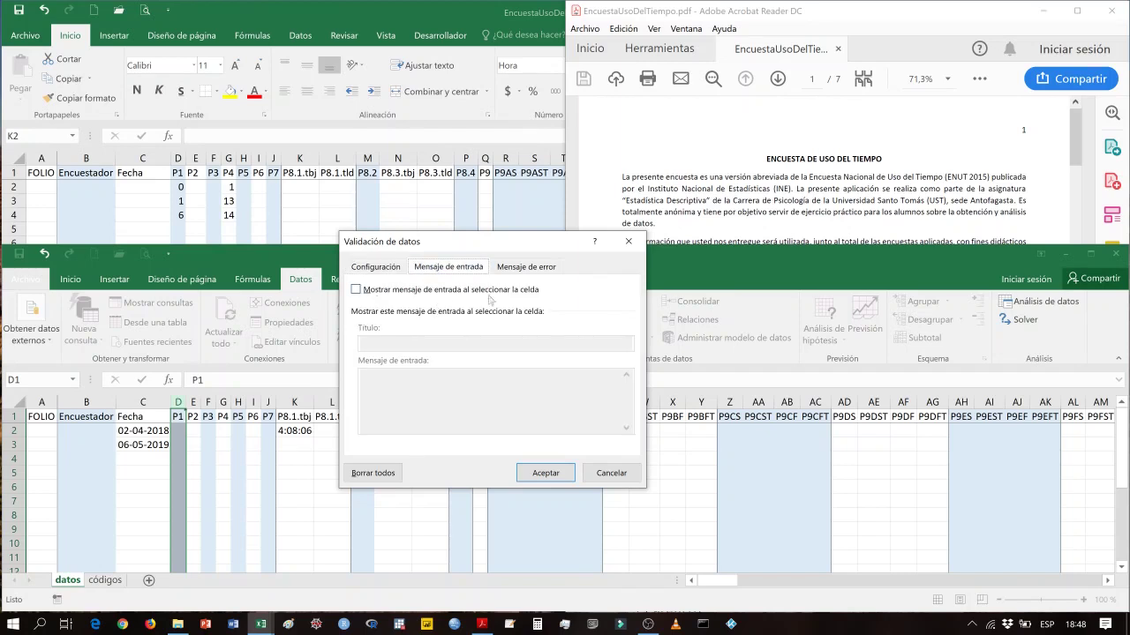
click(520, 269)
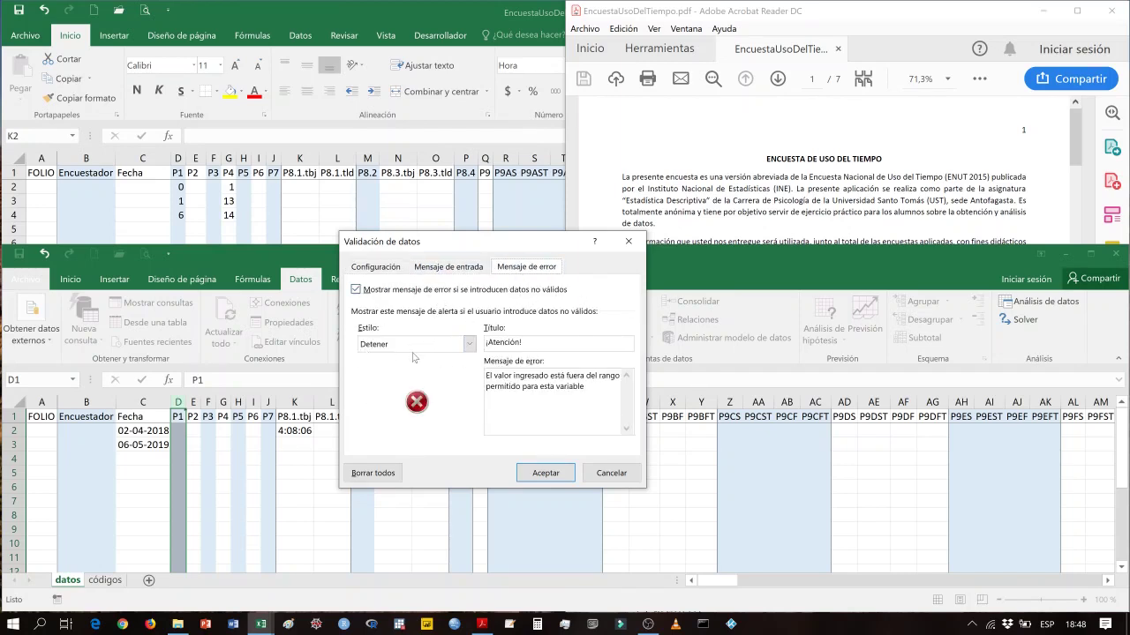
click(545, 473)
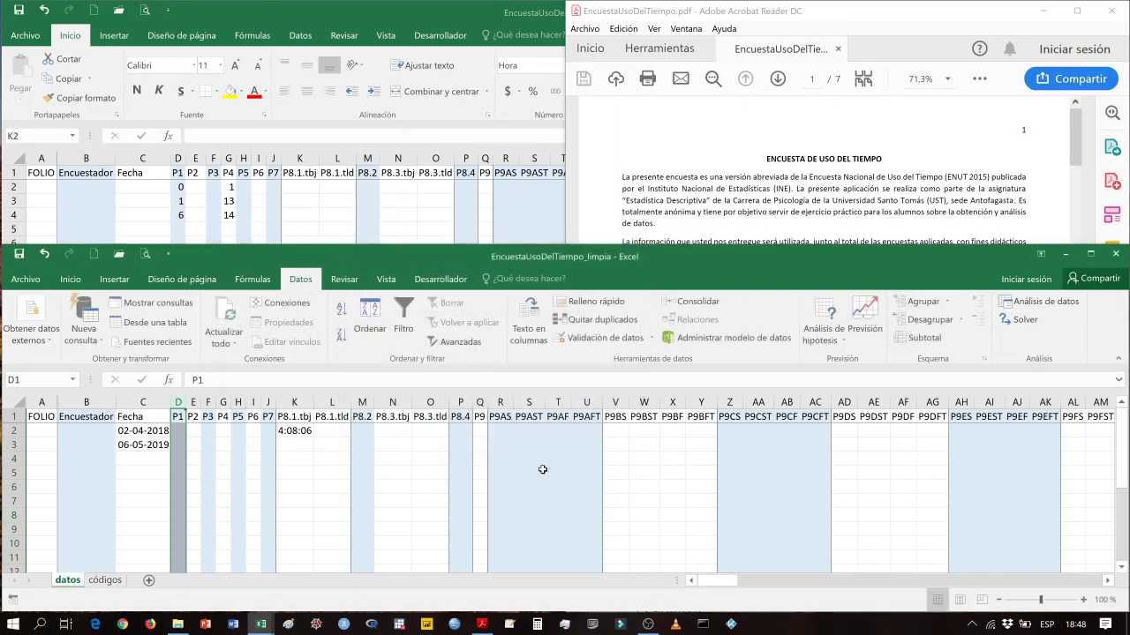
Enter the codes 0 in cell D2 and 1 in cell D3 under P1.
click(180, 432)
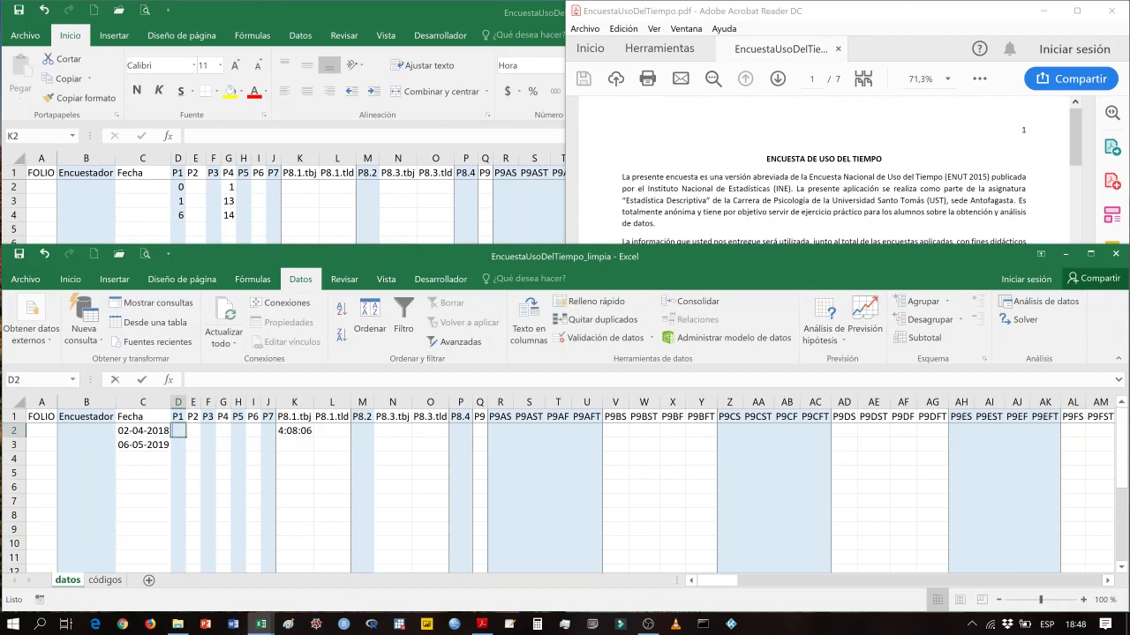
text(0)
key(Return)
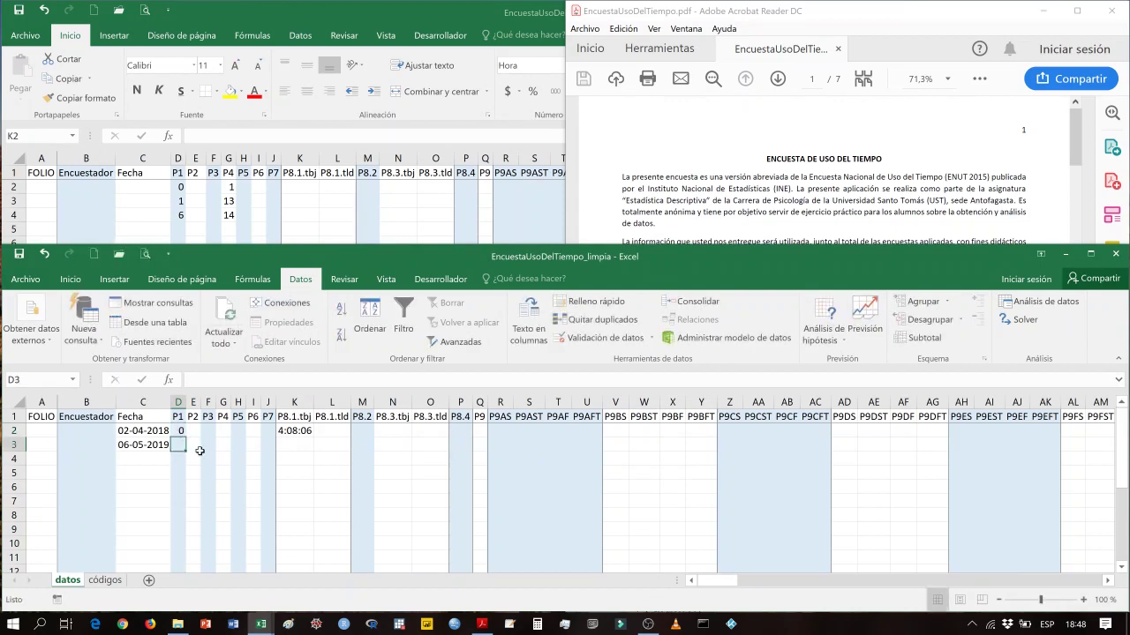
text(1)
key(Return)
Try to enter the out-of-range code 2 in cell D4 under P1, retry it once, and cancel the entry.
text(2)
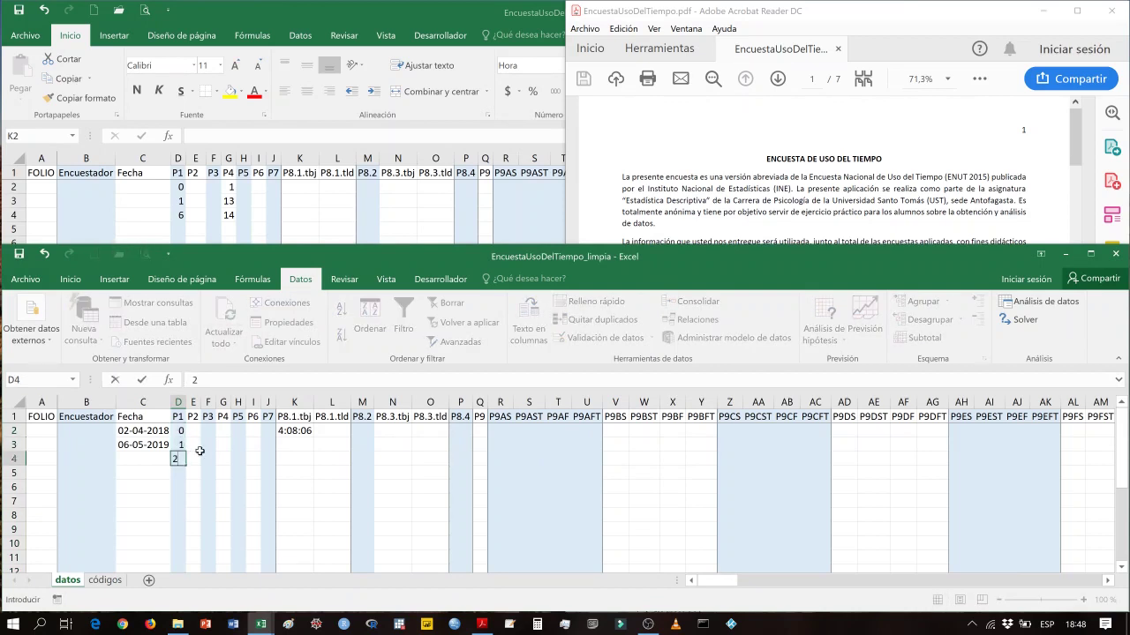
key(Return)
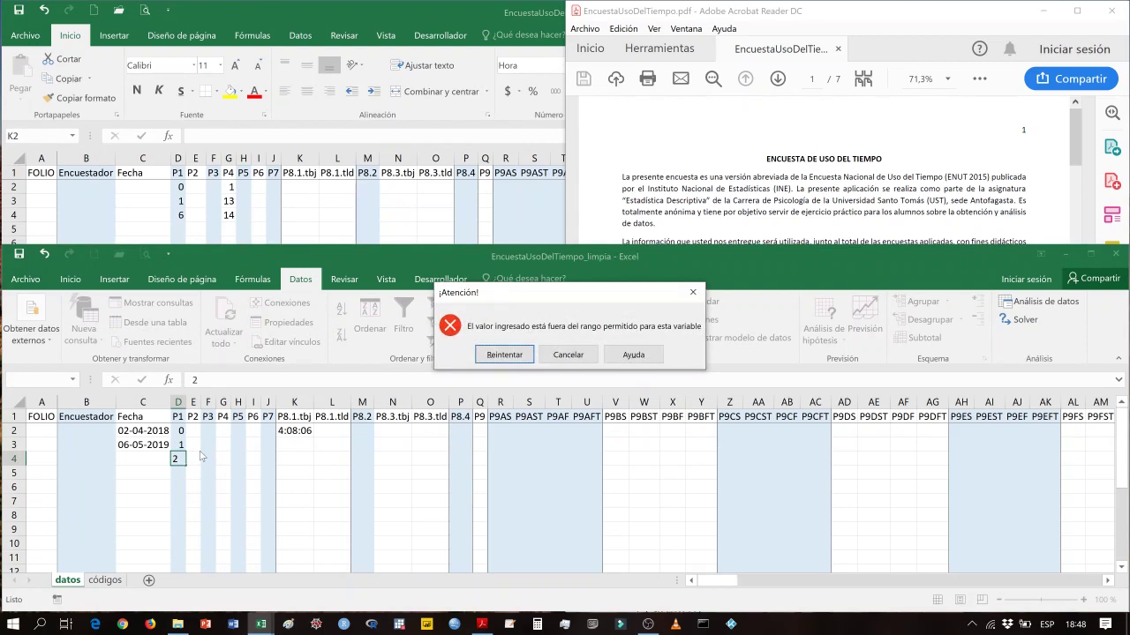
click(519, 357)
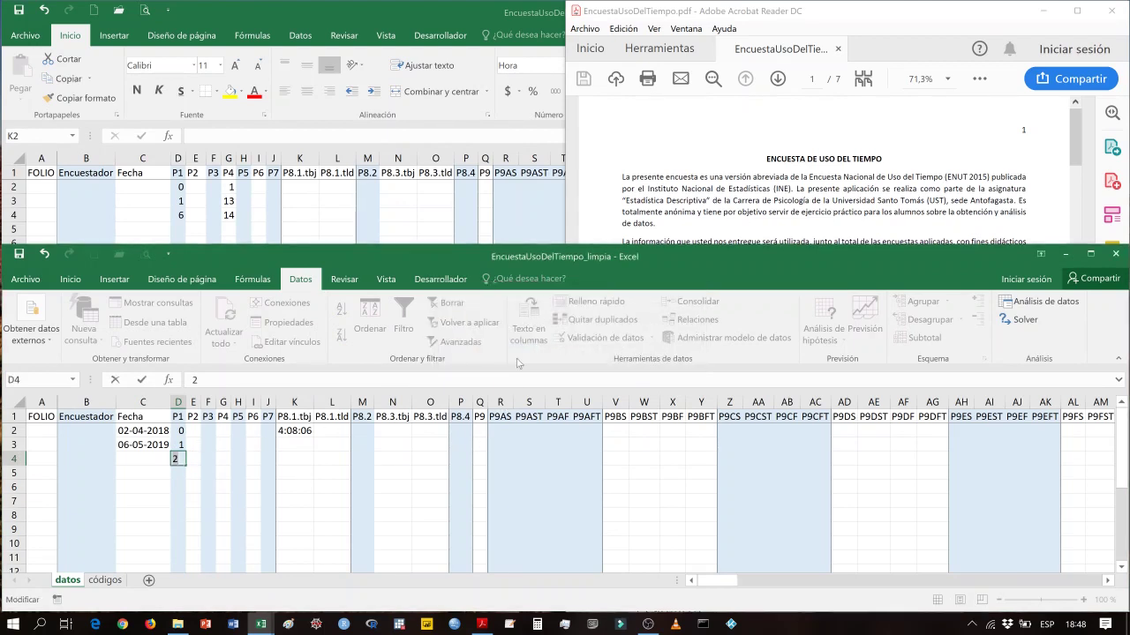
key(Return)
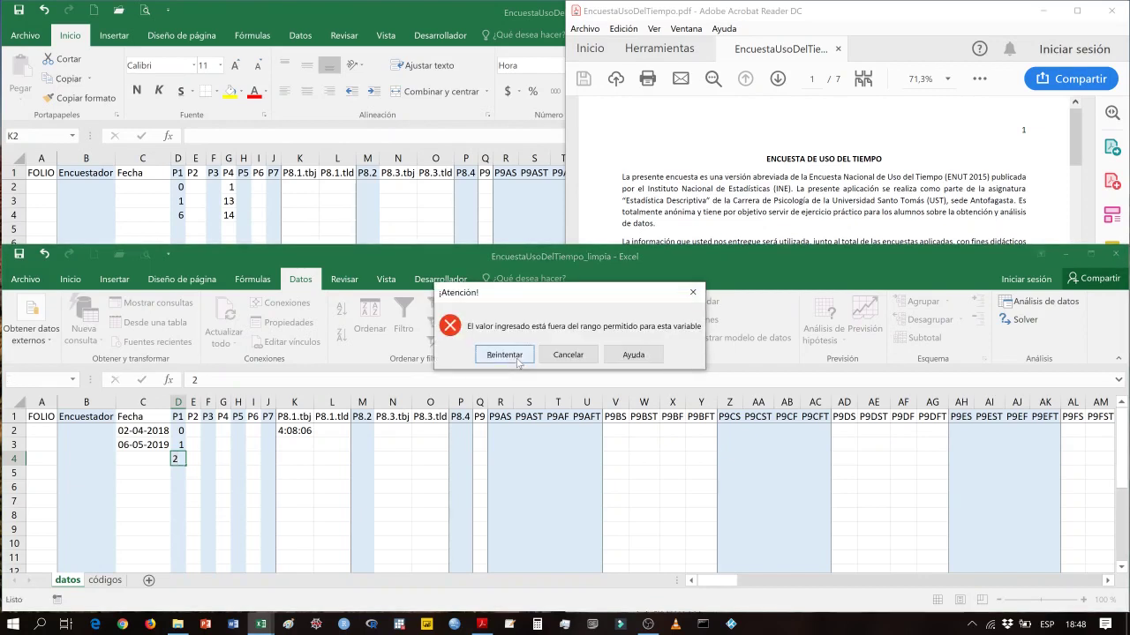
click(570, 357)
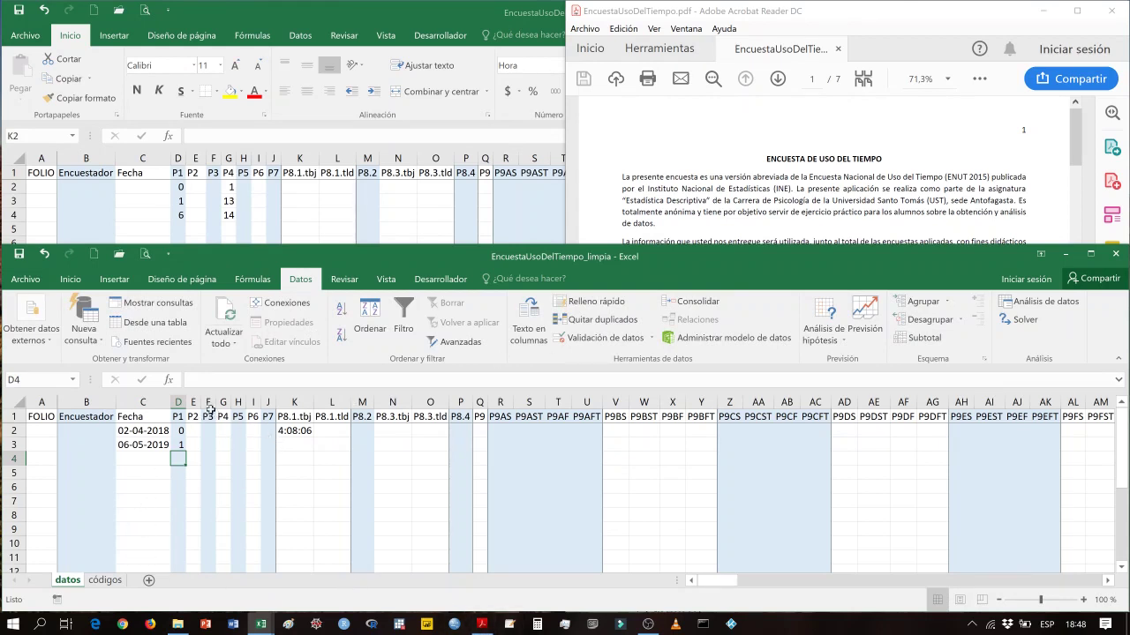
Switch to the survey PDF in Acrobat Reader and examine the answer options of question 4, highlighting 4.1 to 4.13.
click(776, 164)
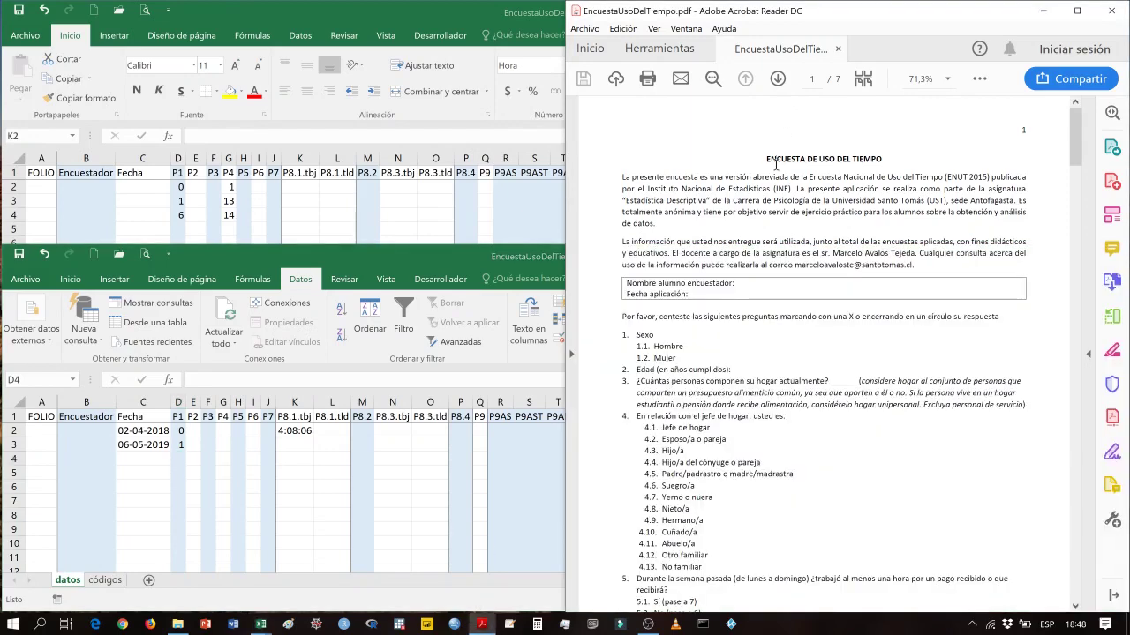
scroll(746, 476, down, 3)
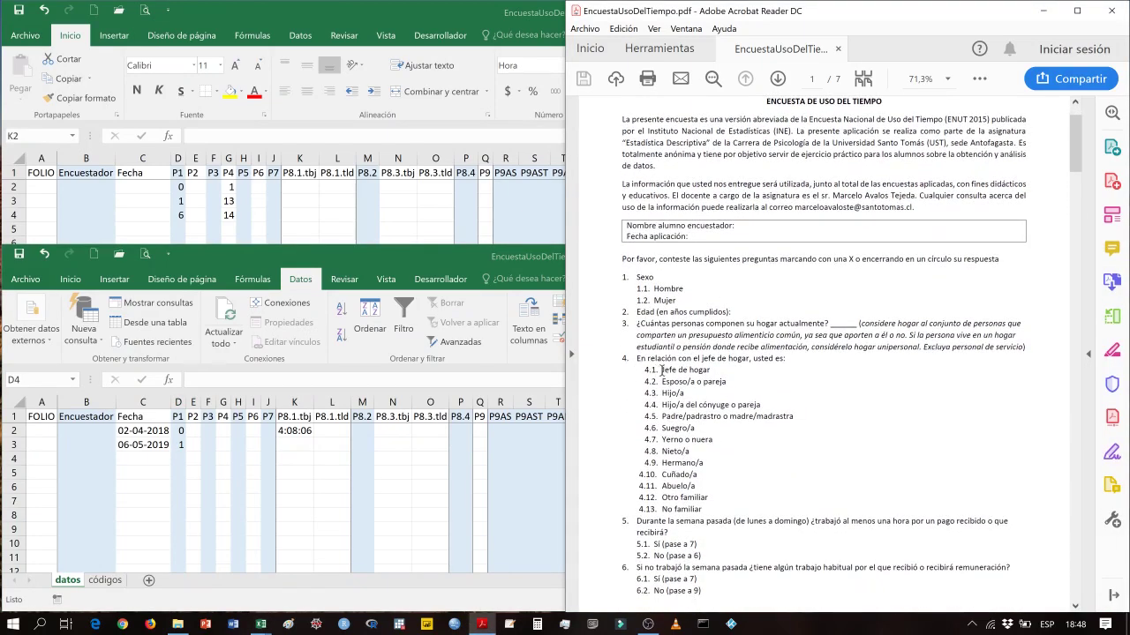
drag(653, 370, 706, 510)
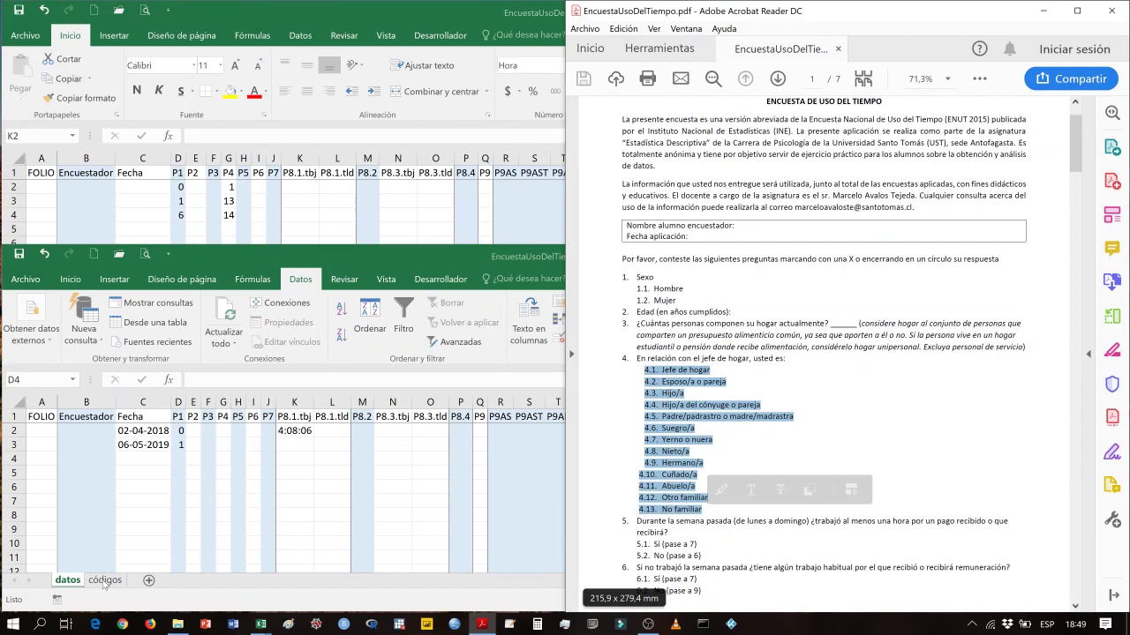
Examine the Relación con el jefe de hogar codes on the códigos sheet, enlarging the workbook window, and compare them with the survey's question 4.
click(105, 580)
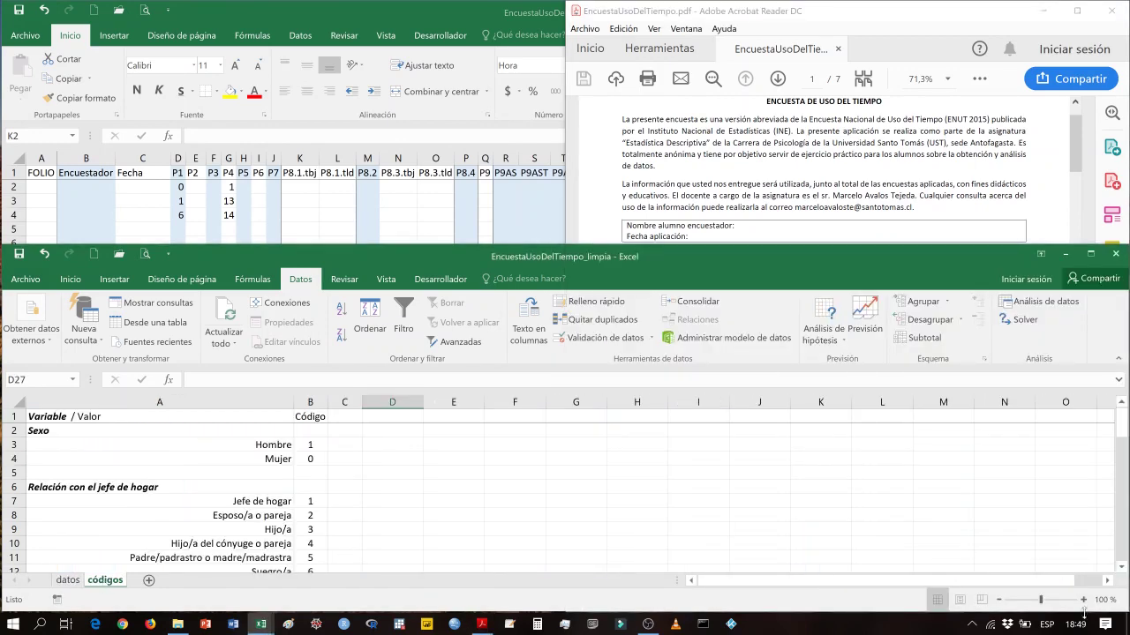
click(1121, 568)
click(1121, 567)
click(1121, 567)
click(1120, 568)
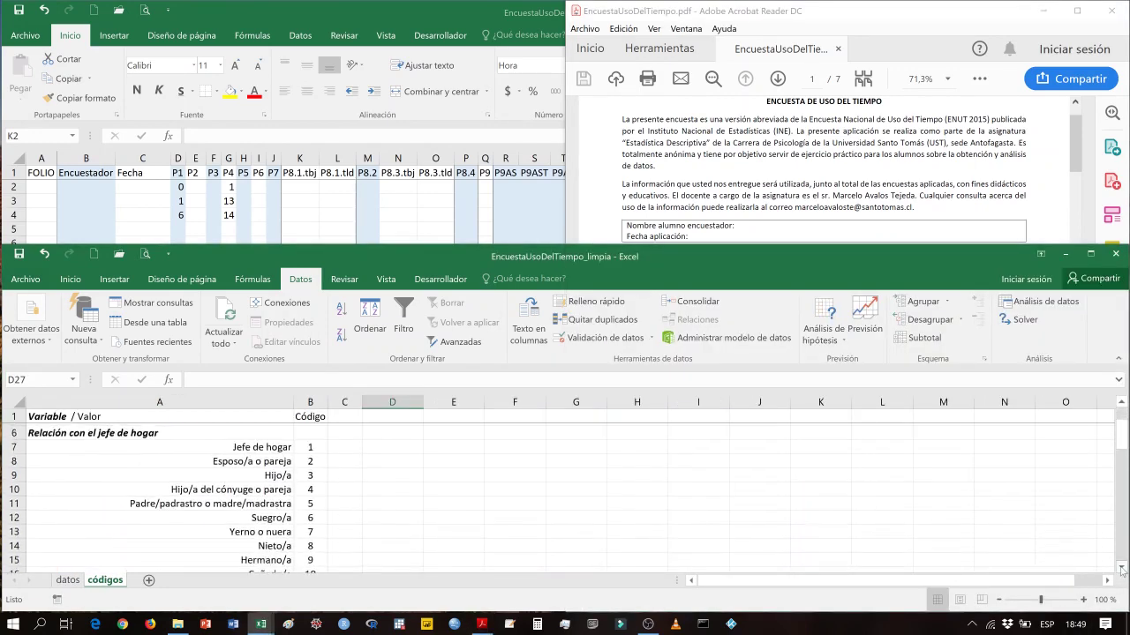
click(1120, 568)
click(1121, 567)
click(1121, 567)
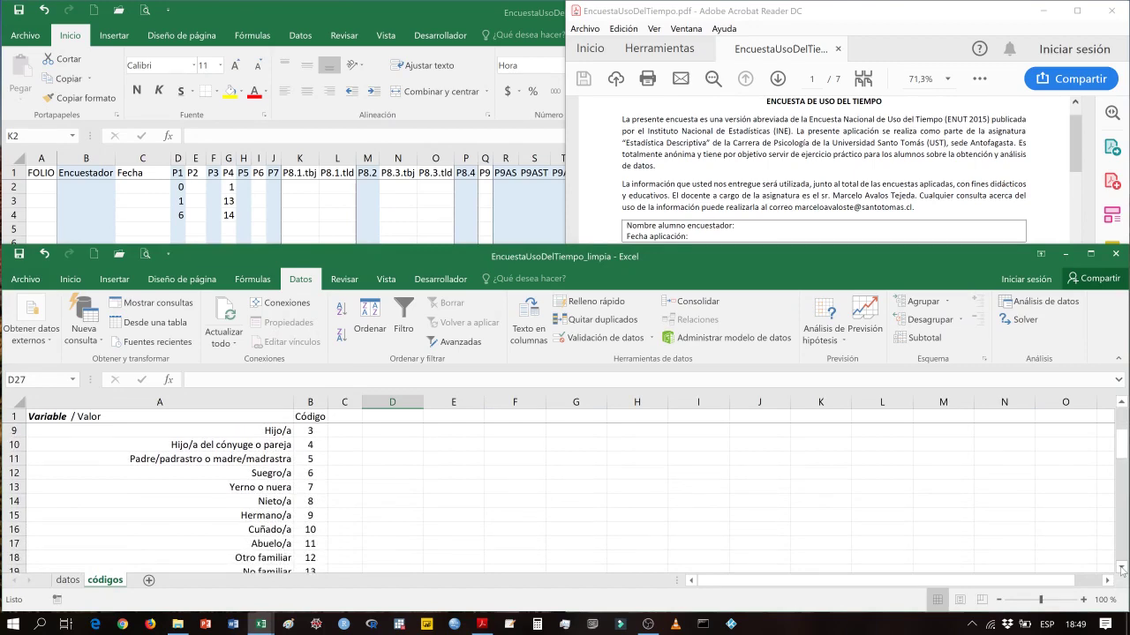
click(1120, 568)
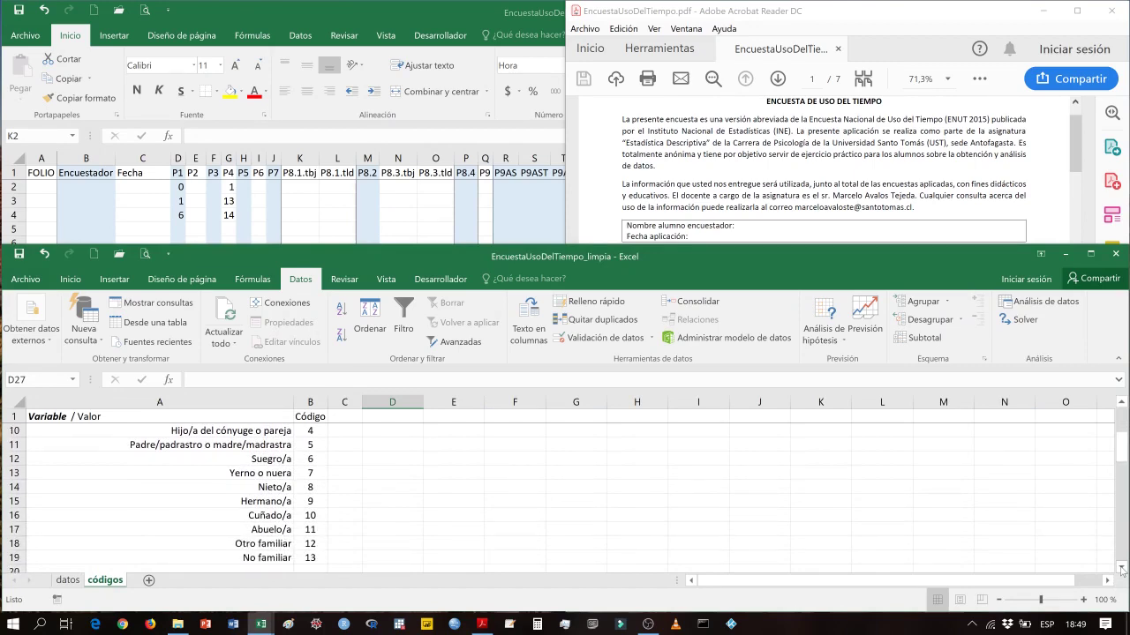
click(655, 242)
drag(655, 244, 655, 195)
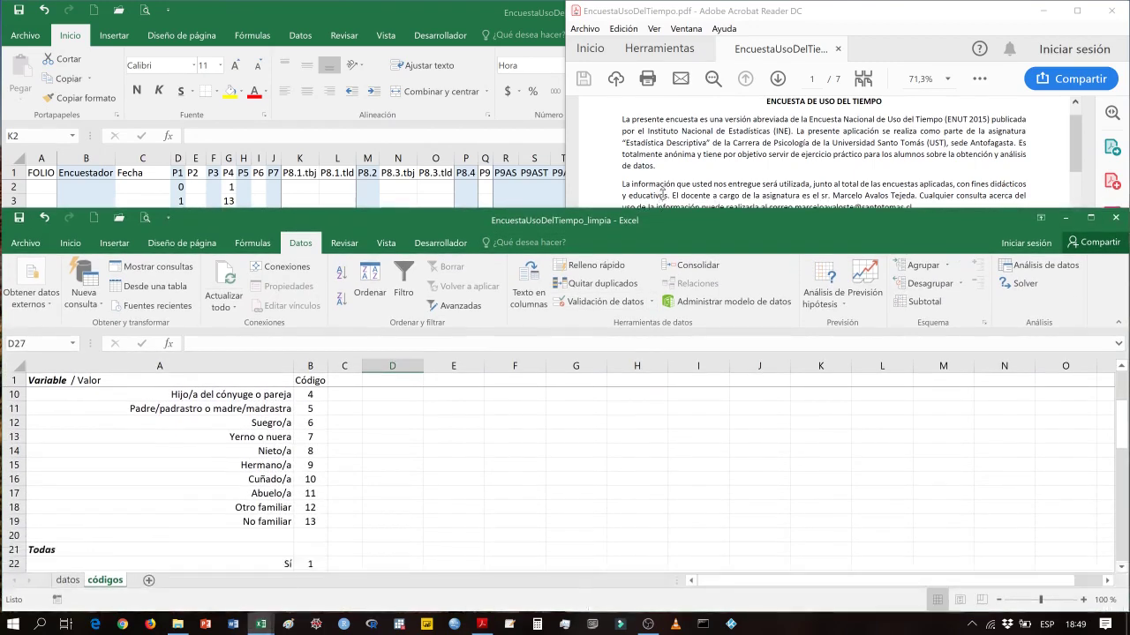
click(1121, 354)
click(1121, 355)
click(1121, 355)
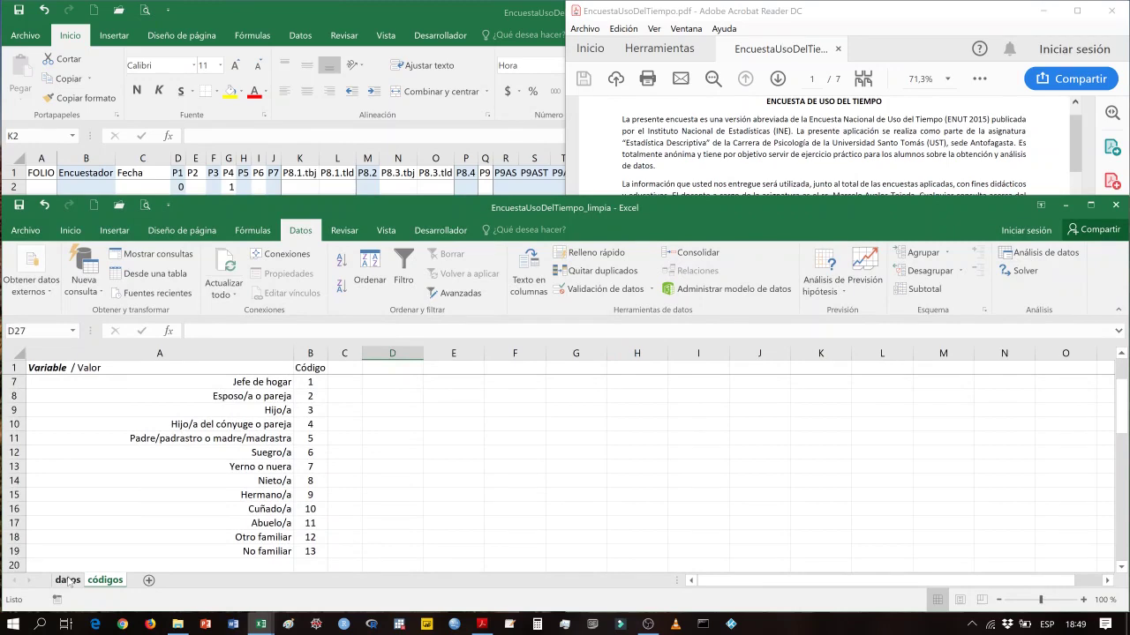
click(723, 163)
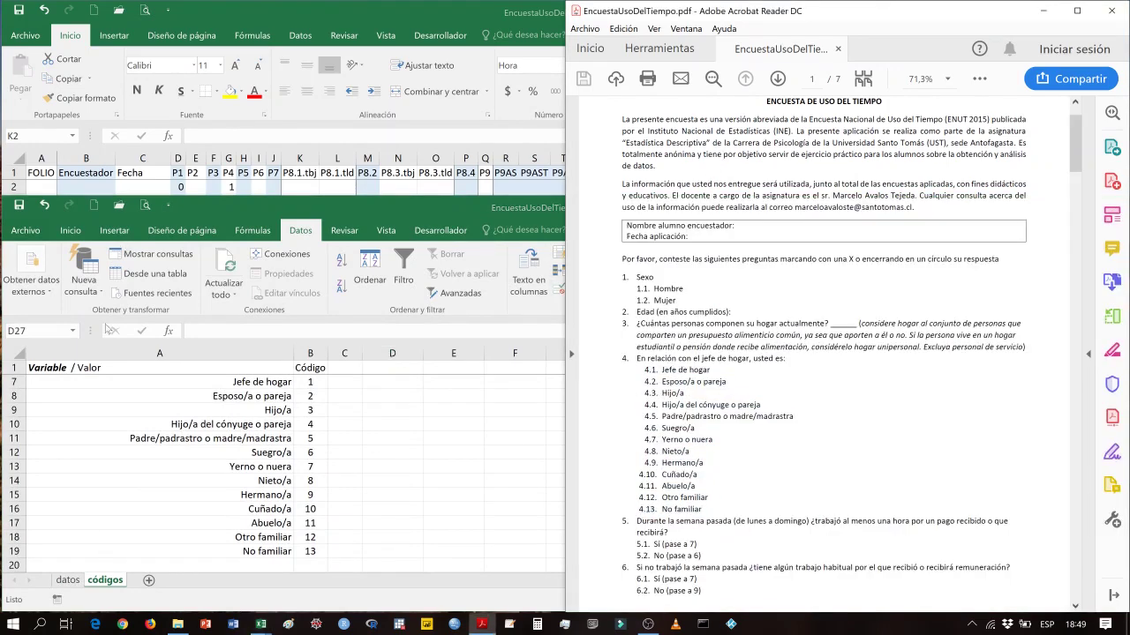
Give column P4 on the datos sheet a validation error alert titled "¡Atención!" with message "El valor ingresado está fuera del rango permitido para esta variable".
click(70, 584)
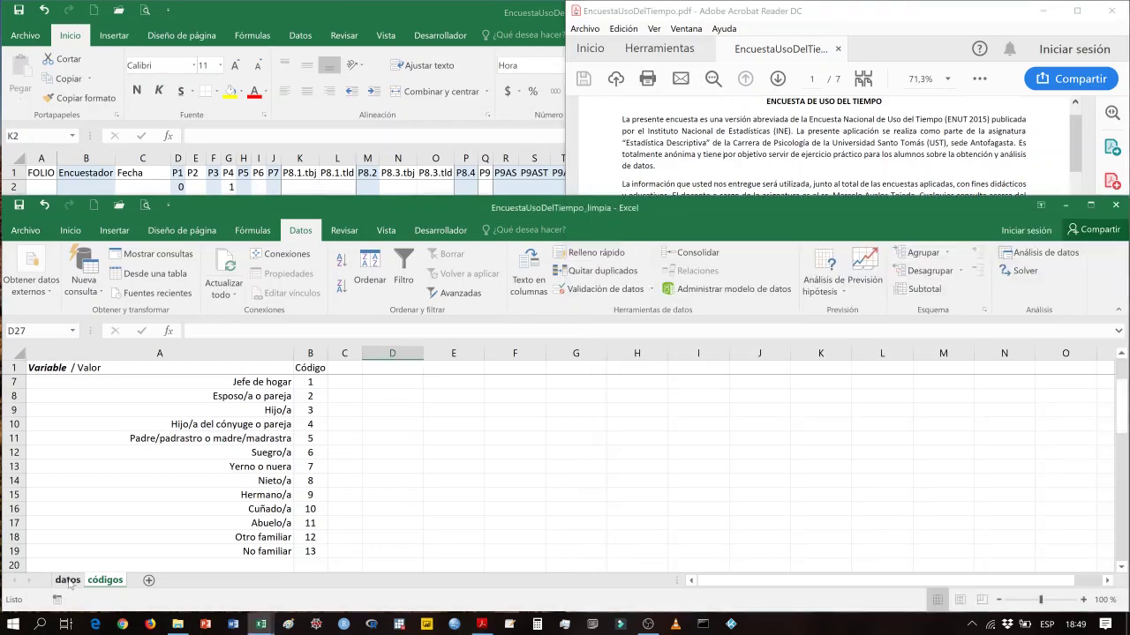
click(67, 581)
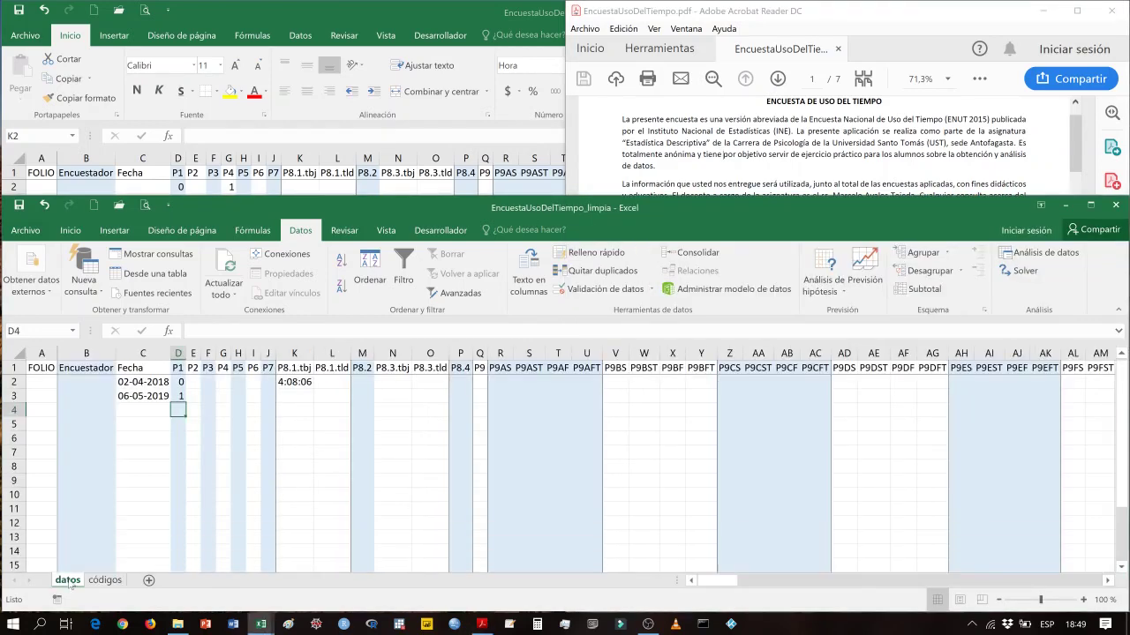
click(223, 353)
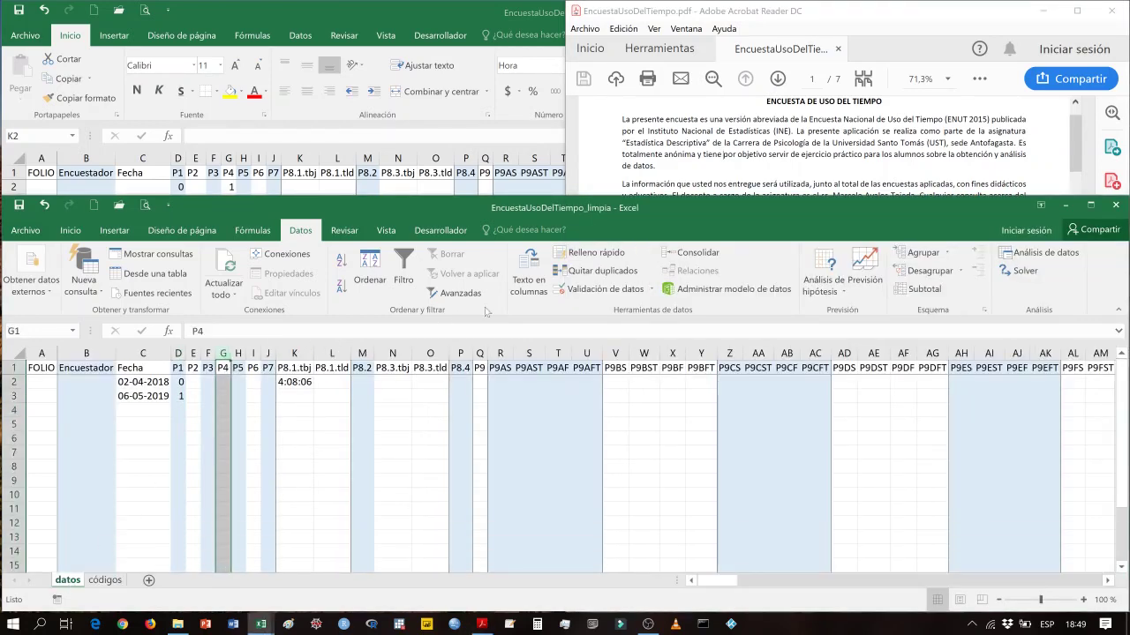
click(600, 288)
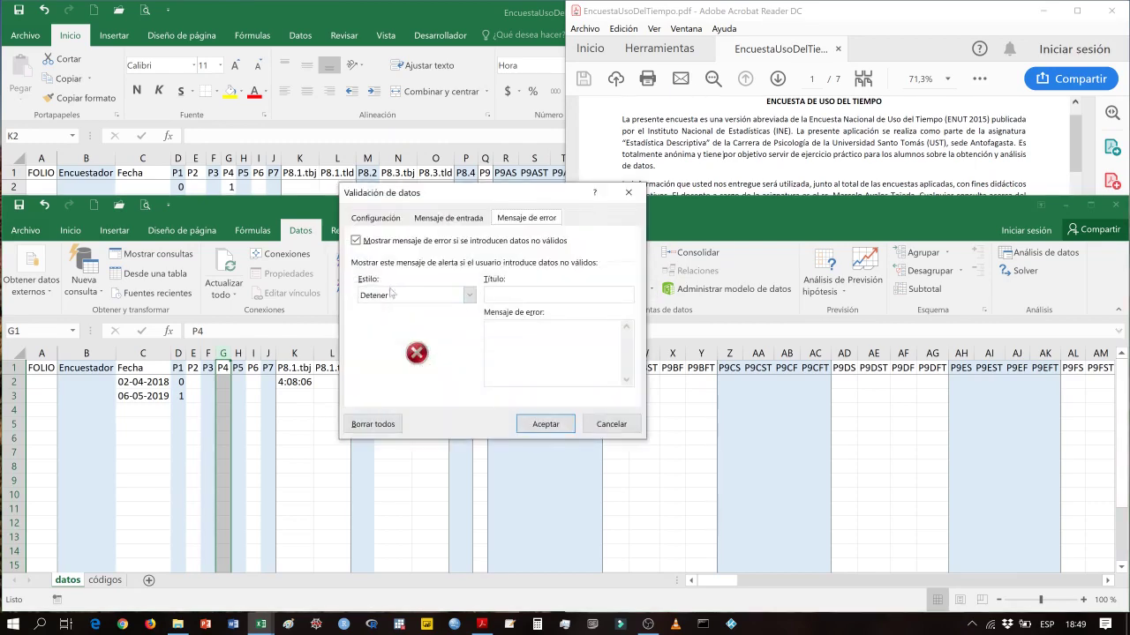
click(507, 298)
text(tención!)
key(Tab)
text(Eñ)
key(BackSpace)
text(l valor ingr)
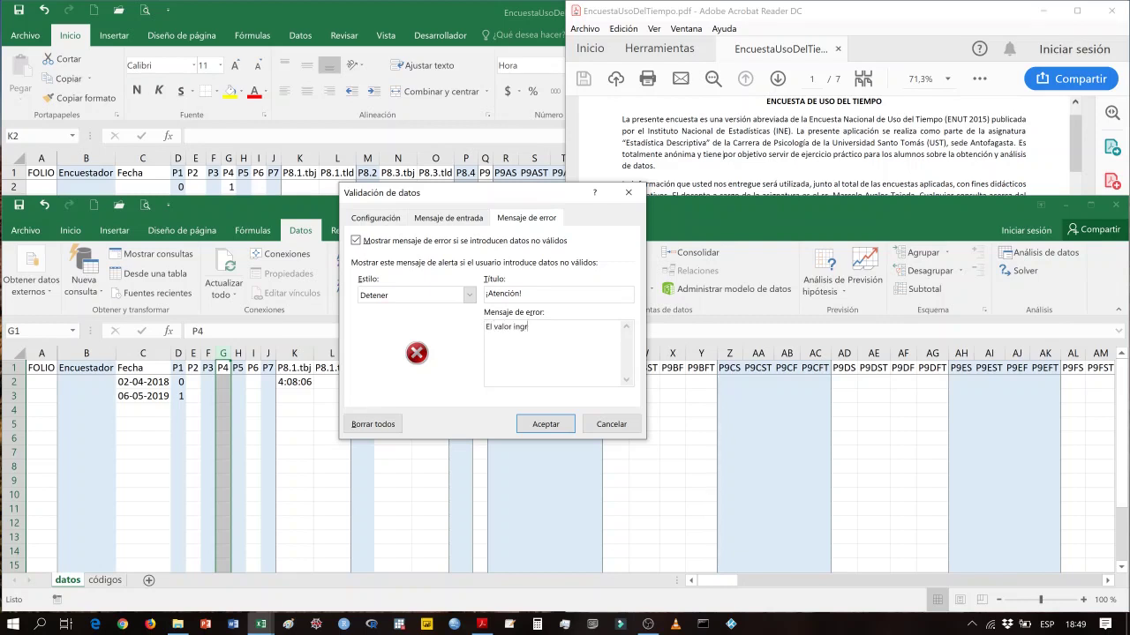
text(esado está fuera del rango permitido para esta variable)
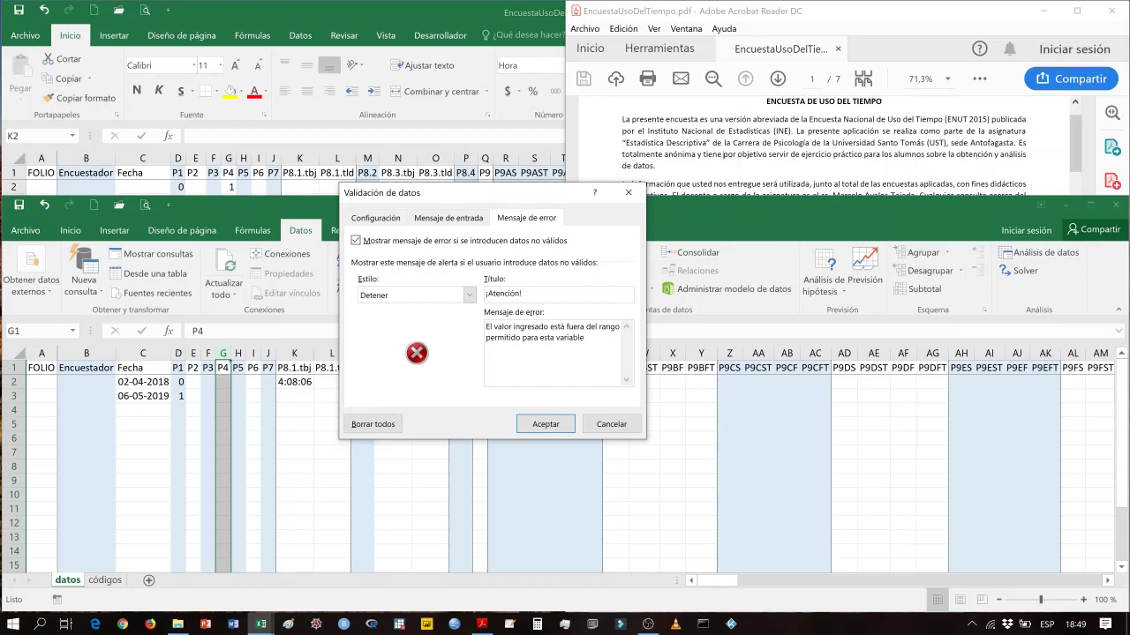
Turn off the P4 input message, allow only whole numbers (Número entero) between 1 and 13, and apply the validation.
click(434, 221)
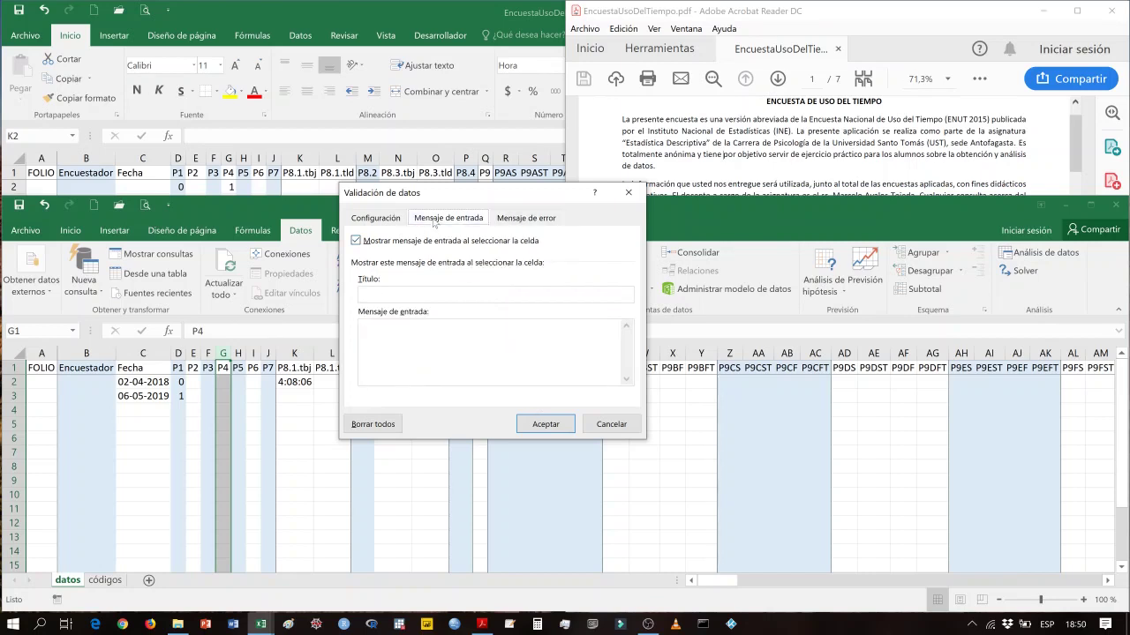
click(355, 240)
click(375, 220)
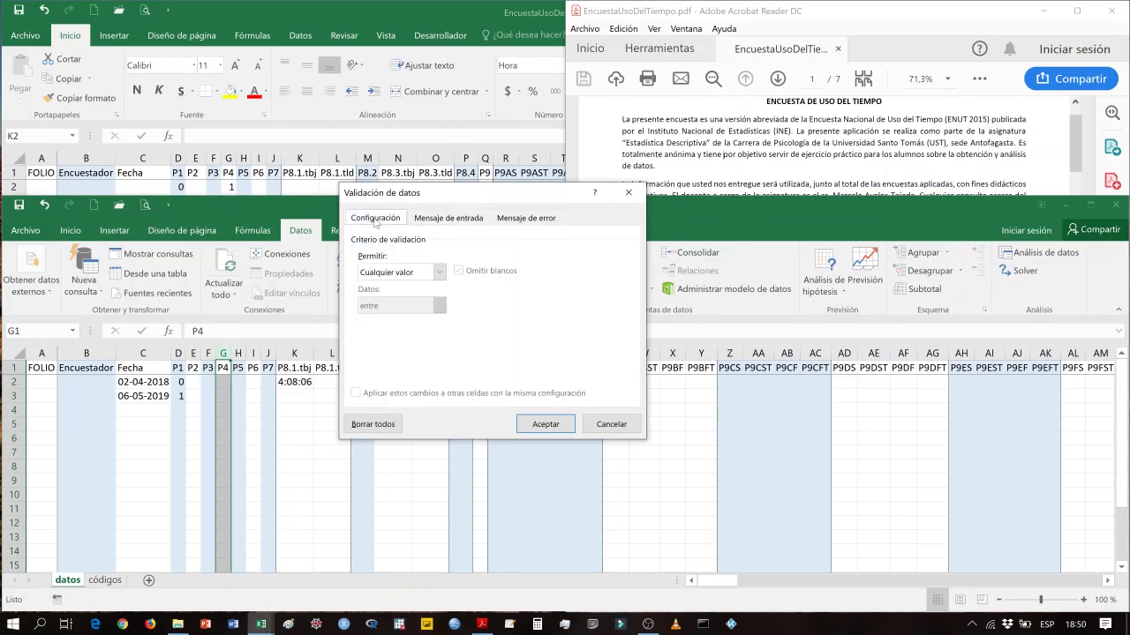
click(439, 273)
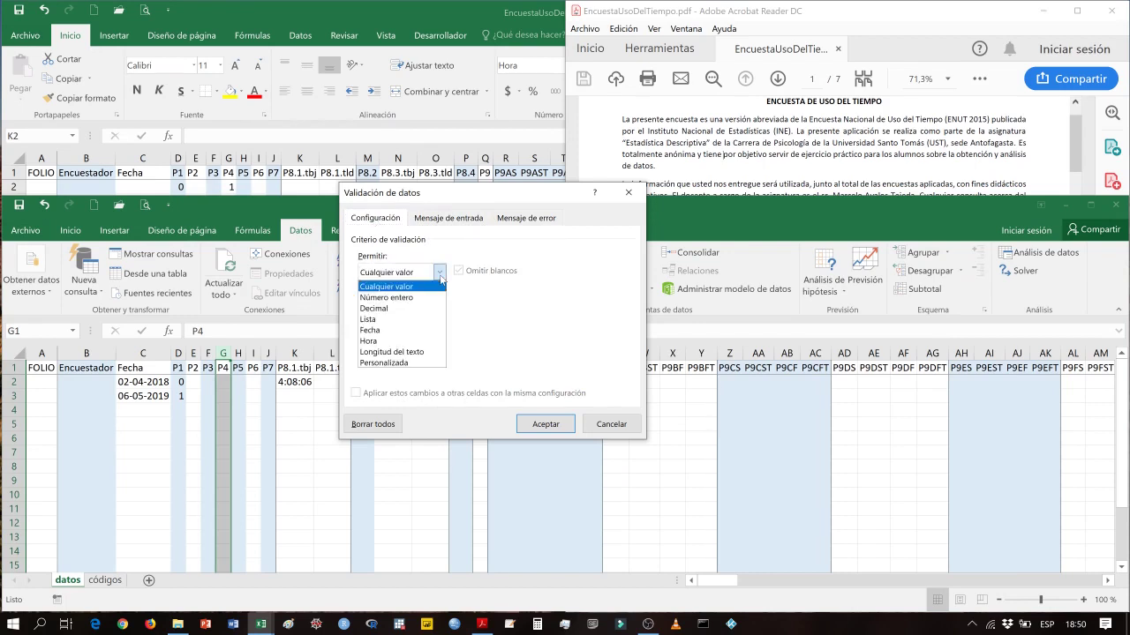
click(416, 298)
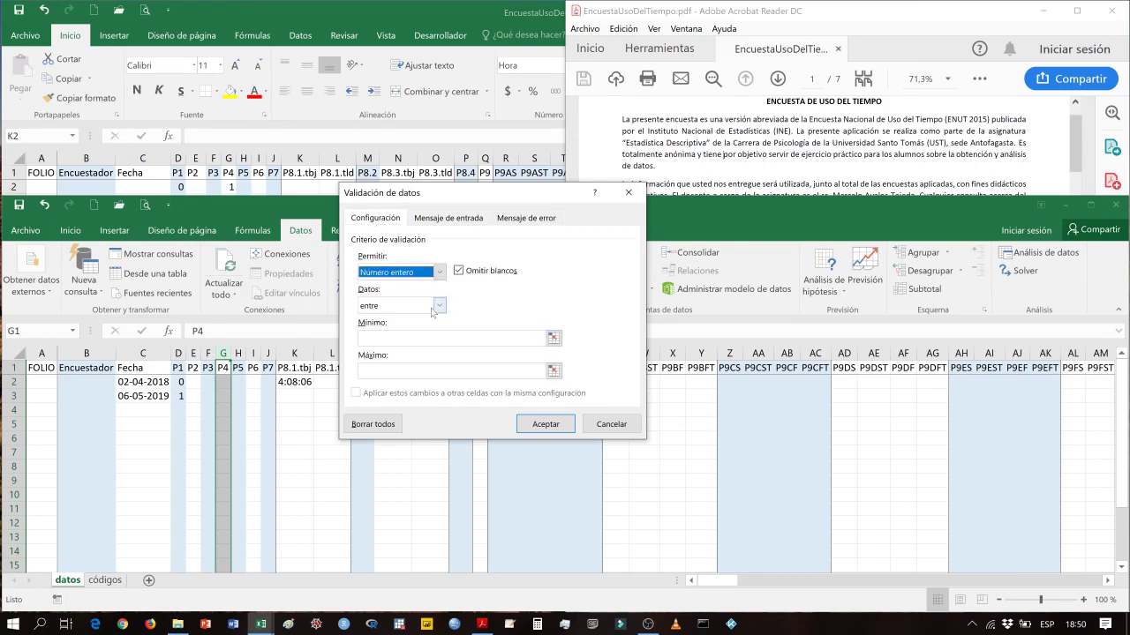
click(406, 336)
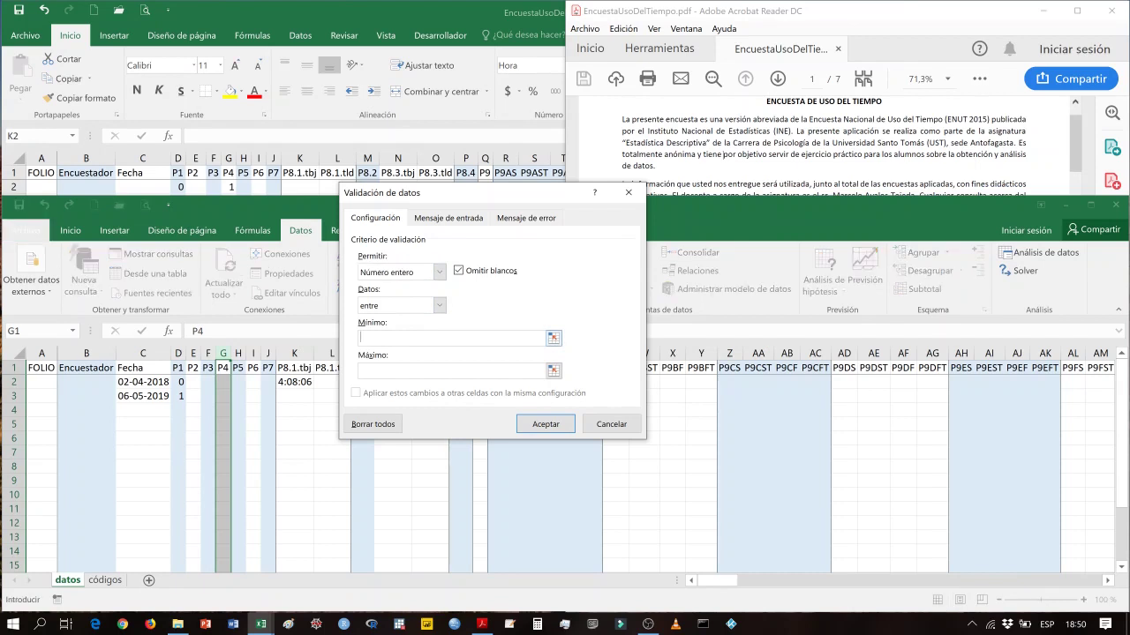
text(1)
key(Tab)
text(13)
click(546, 425)
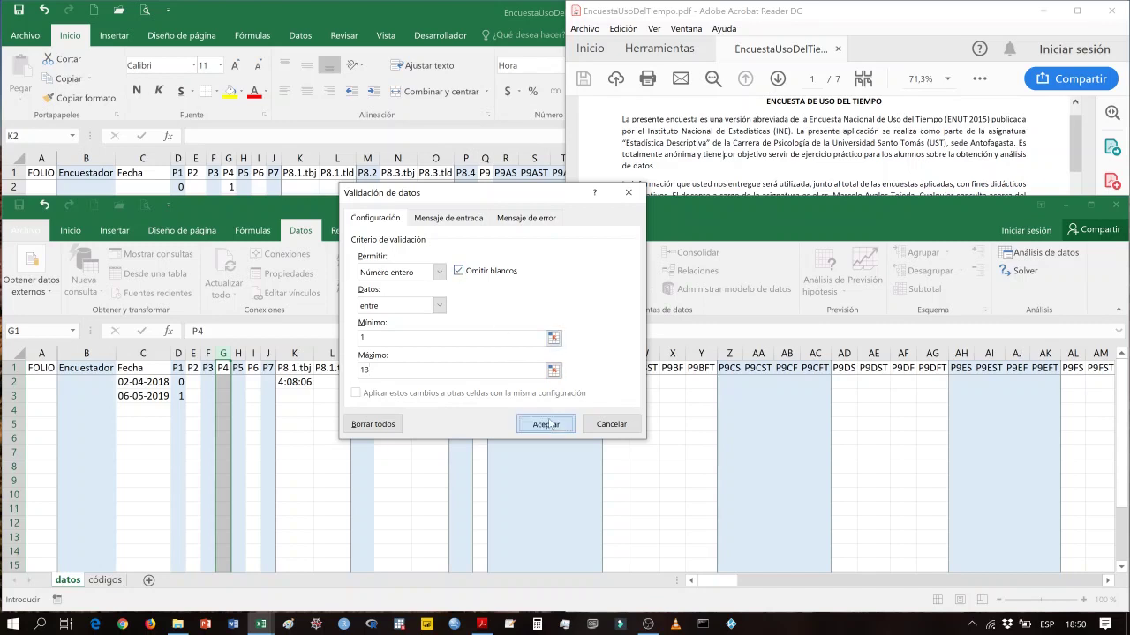
Try to enter the out-of-range code 0 in cell G2 under P4 and cancel the entry.
click(221, 381)
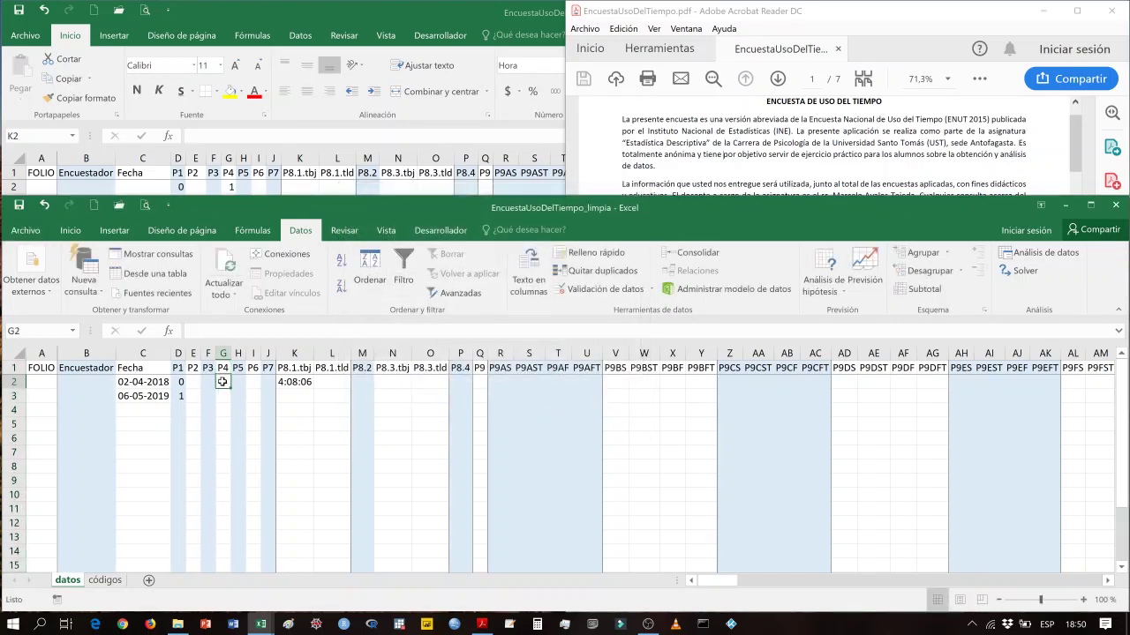
text(0)
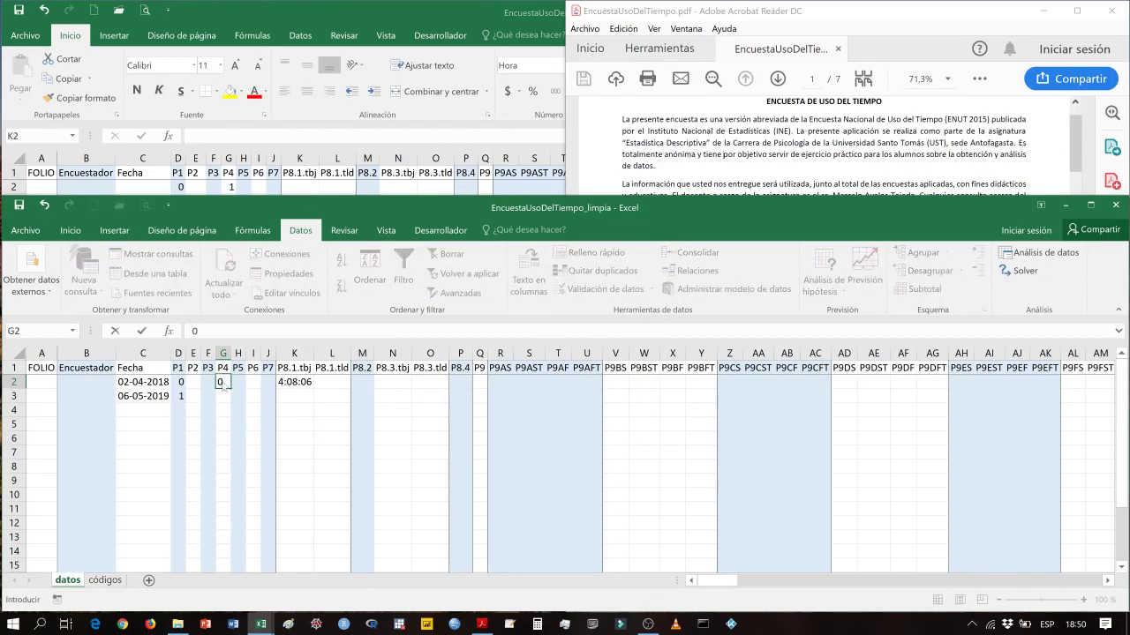
key(Return)
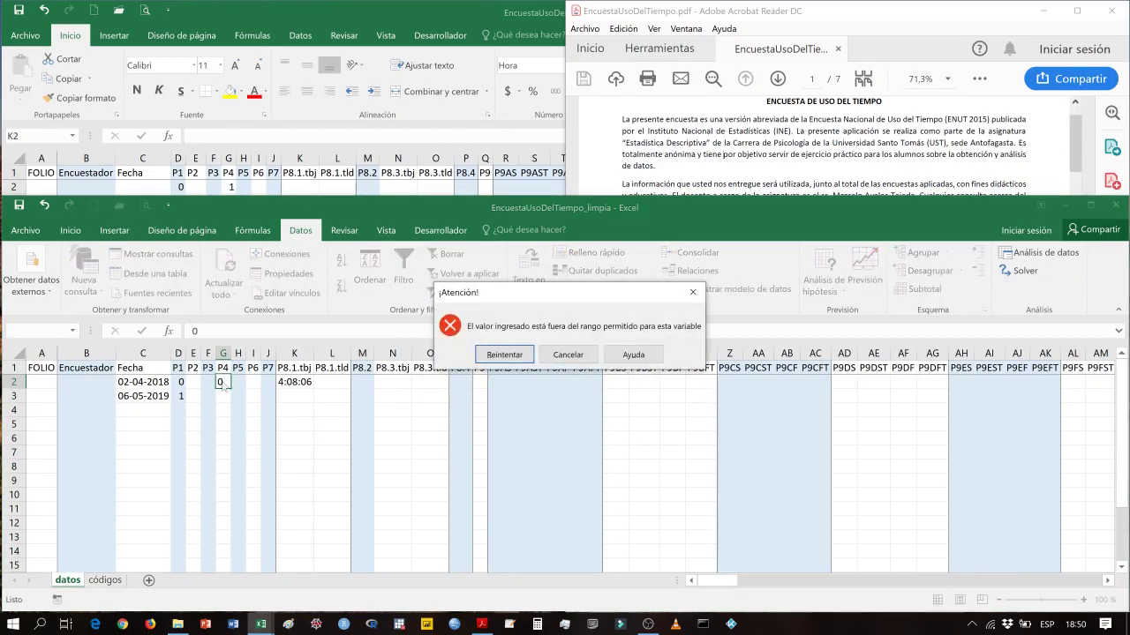
key(Tab)
key(Return)
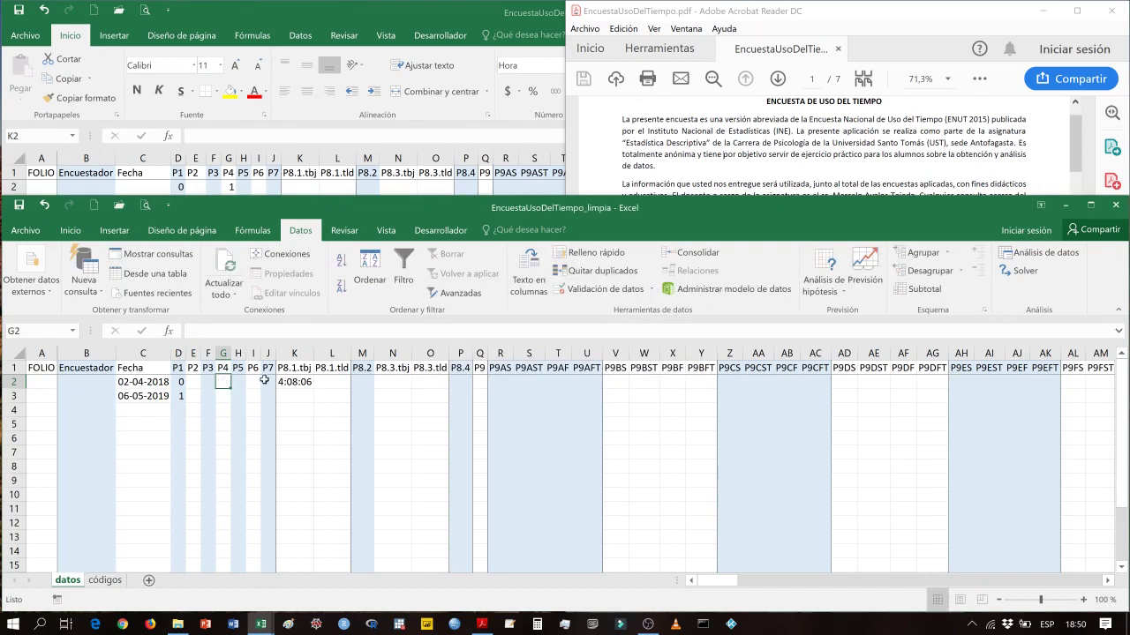
Enter the code 13 in cell G3 under P4.
key(Down)
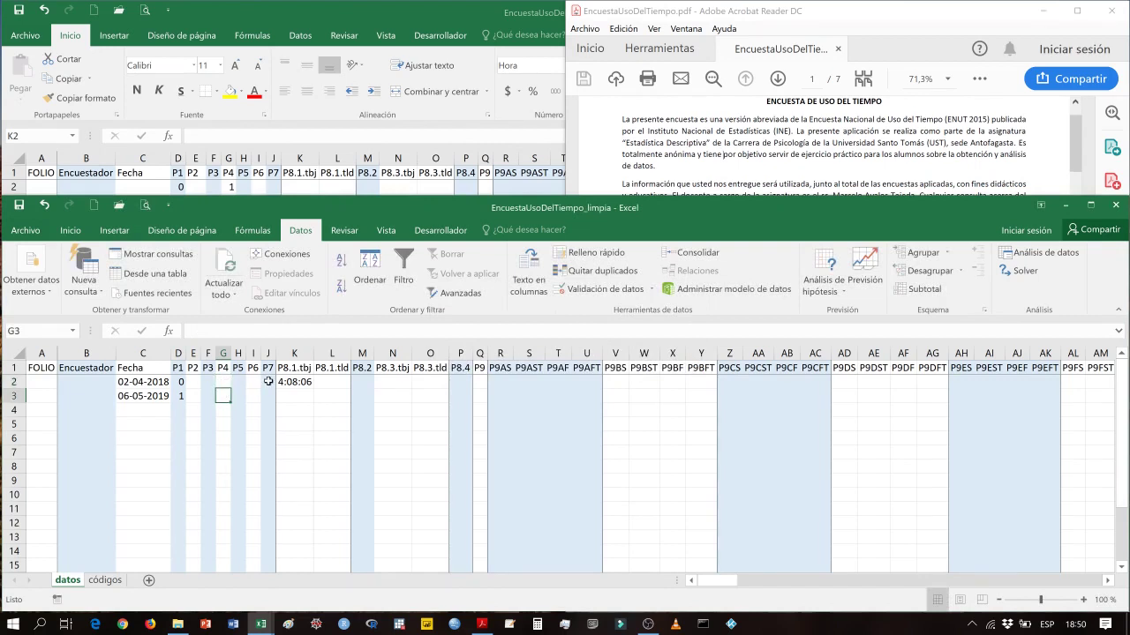
text(13)
key(Return)
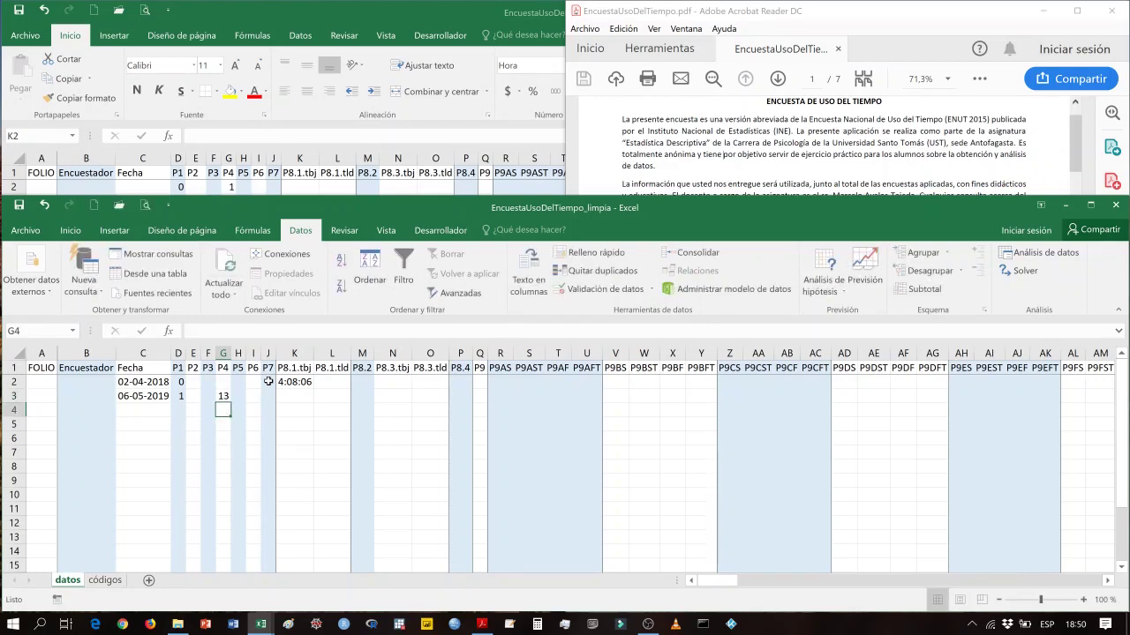
Restrict the Fecha column on the datos sheet to dates (Fecha) between 5-8-2019 and 31-8-2019.
click(150, 353)
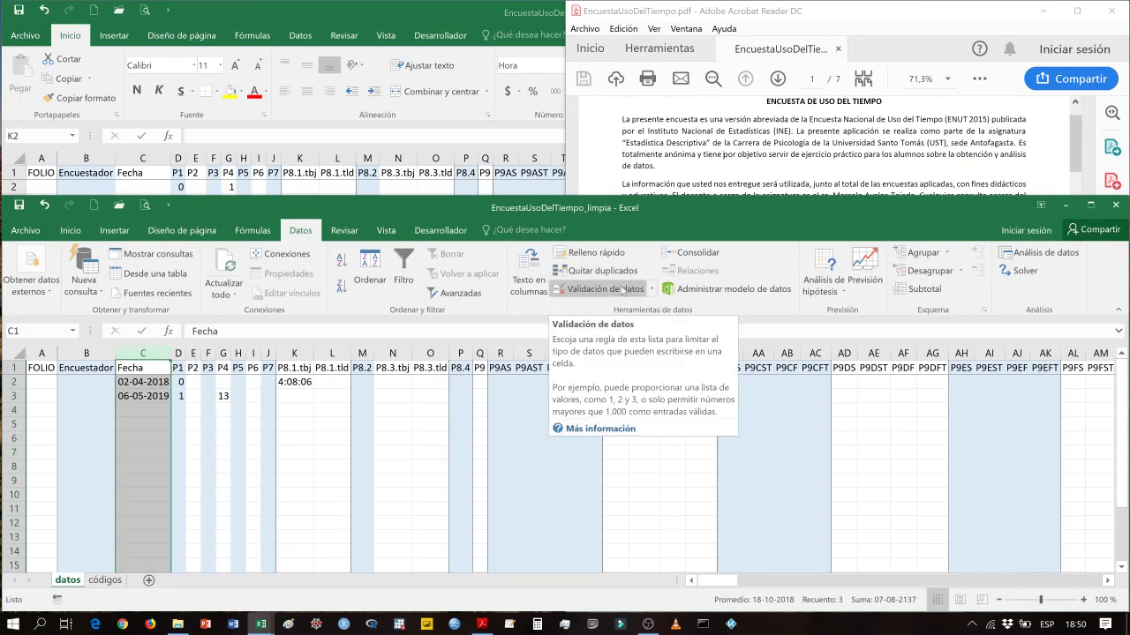
click(605, 289)
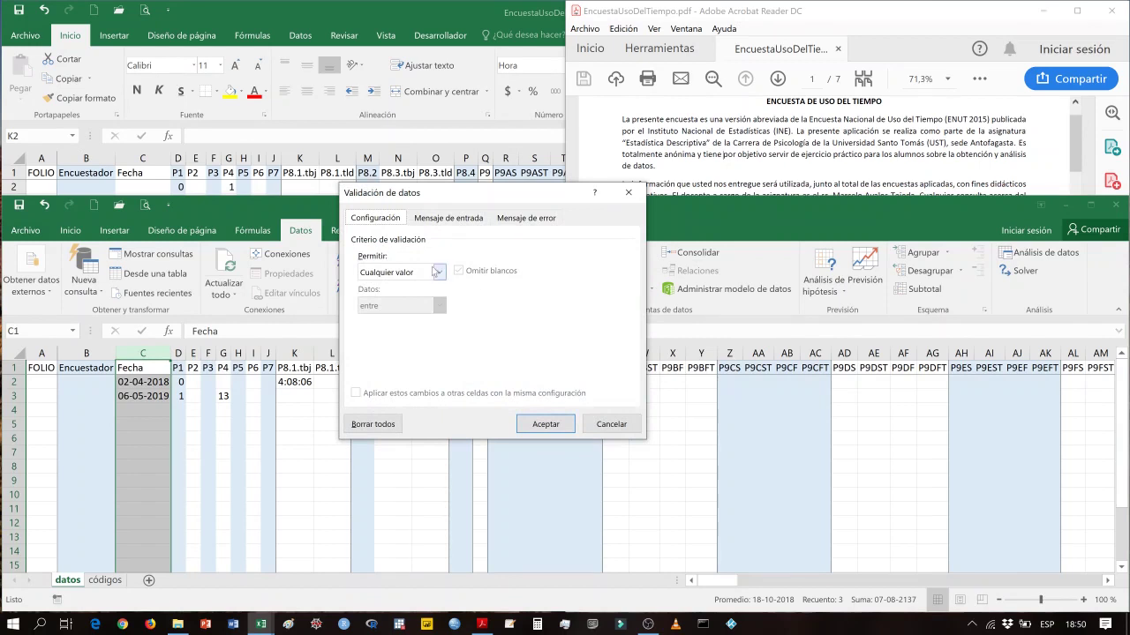
click(438, 274)
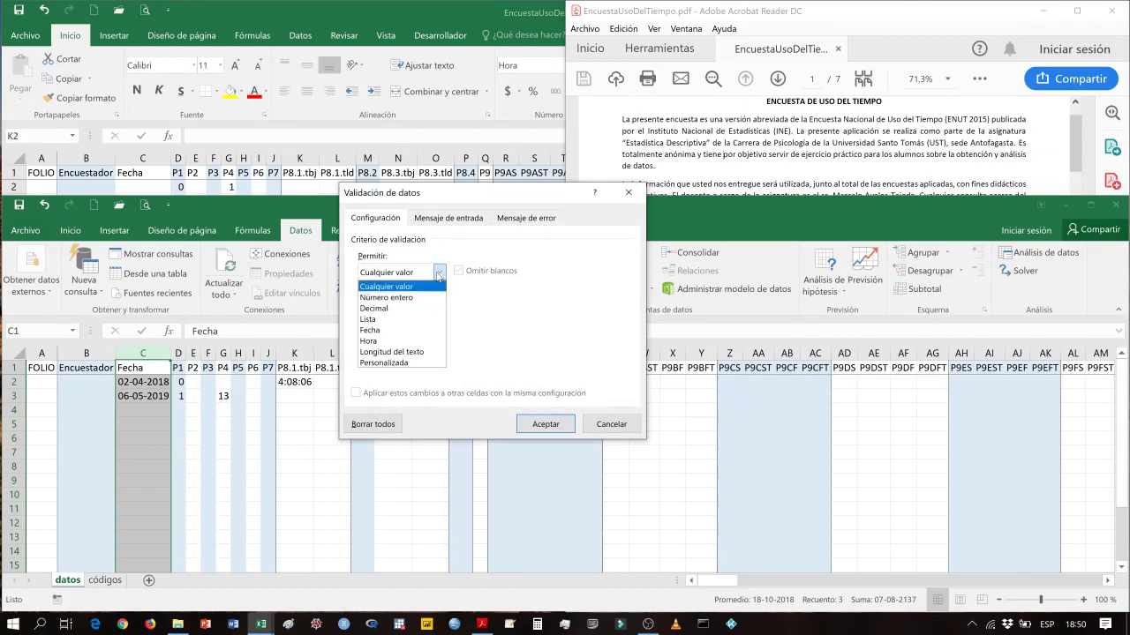
click(374, 331)
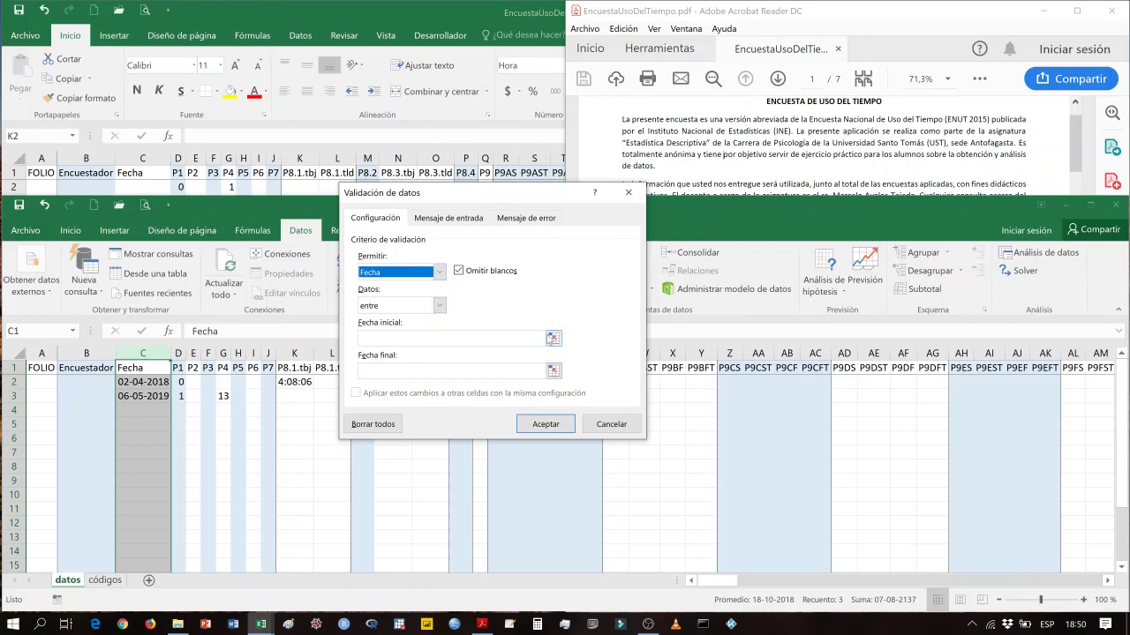
click(551, 338)
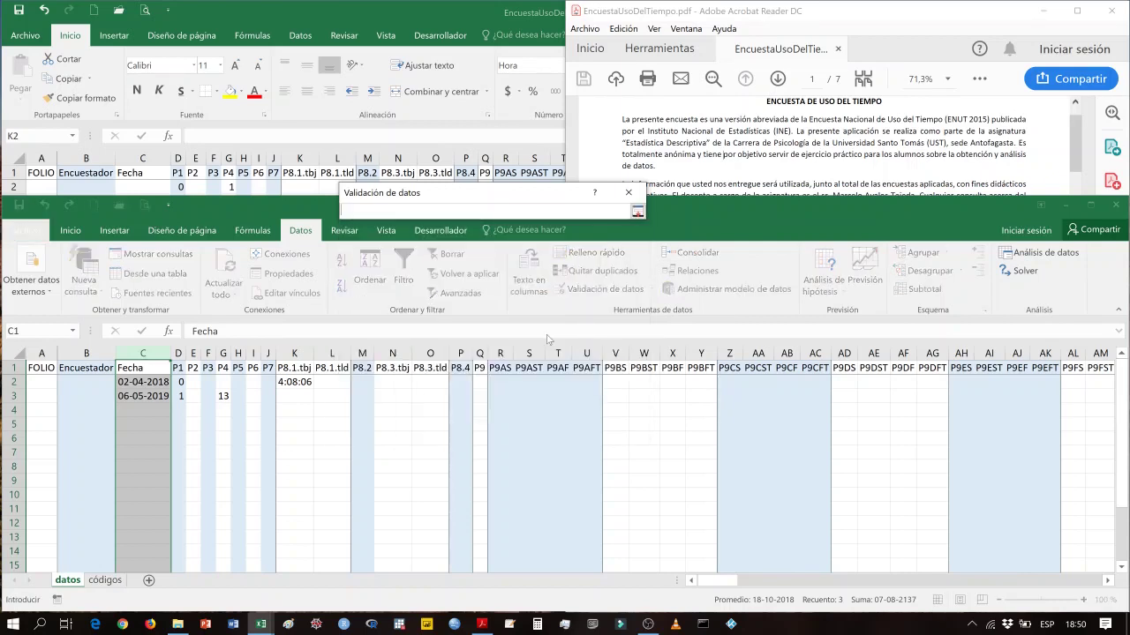
click(636, 213)
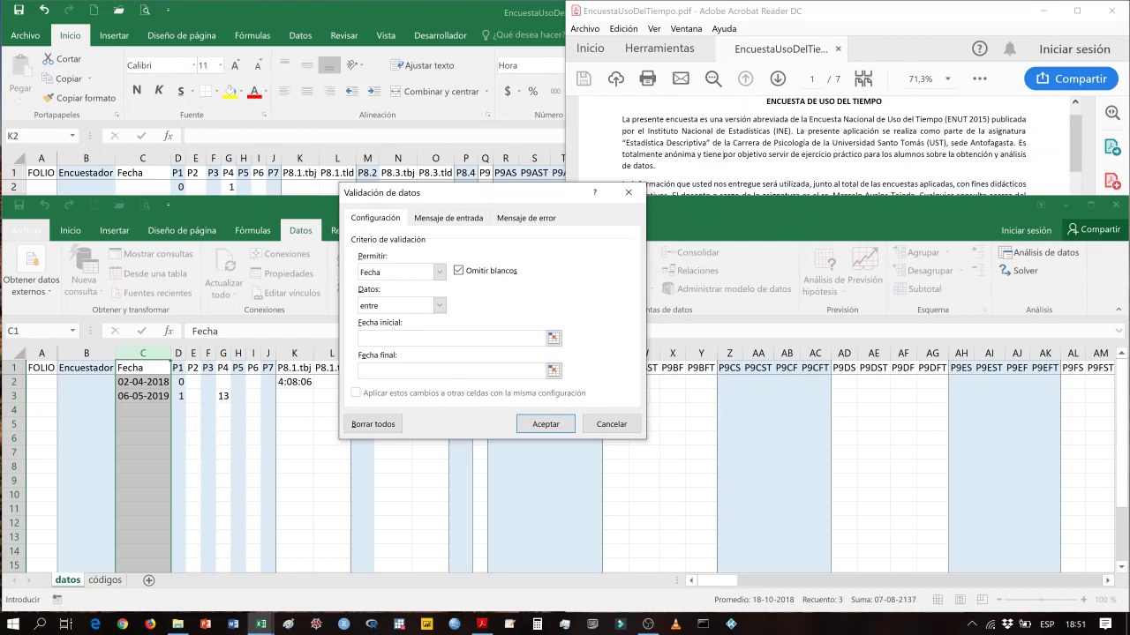
text(5)
text(-8-2019)
text(31)
text(-8)
text(-20)
text(19)
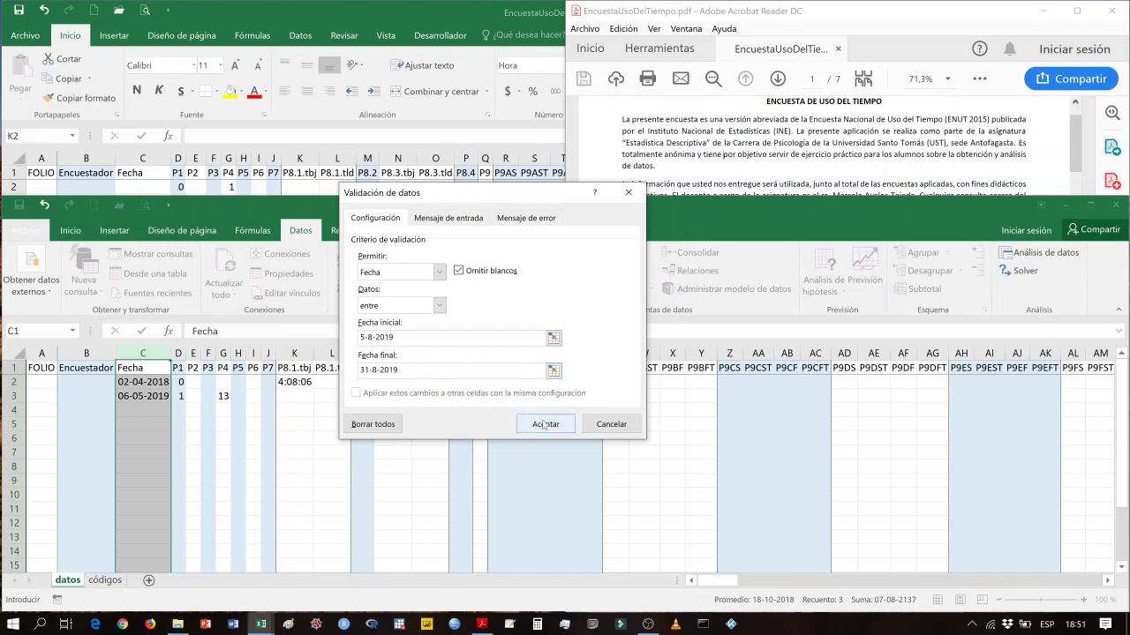
Turn off the Fecha input message, set an error alert titled "Fecha equivocada" with message "Fuera de rango", and apply the validation.
click(458, 226)
click(395, 239)
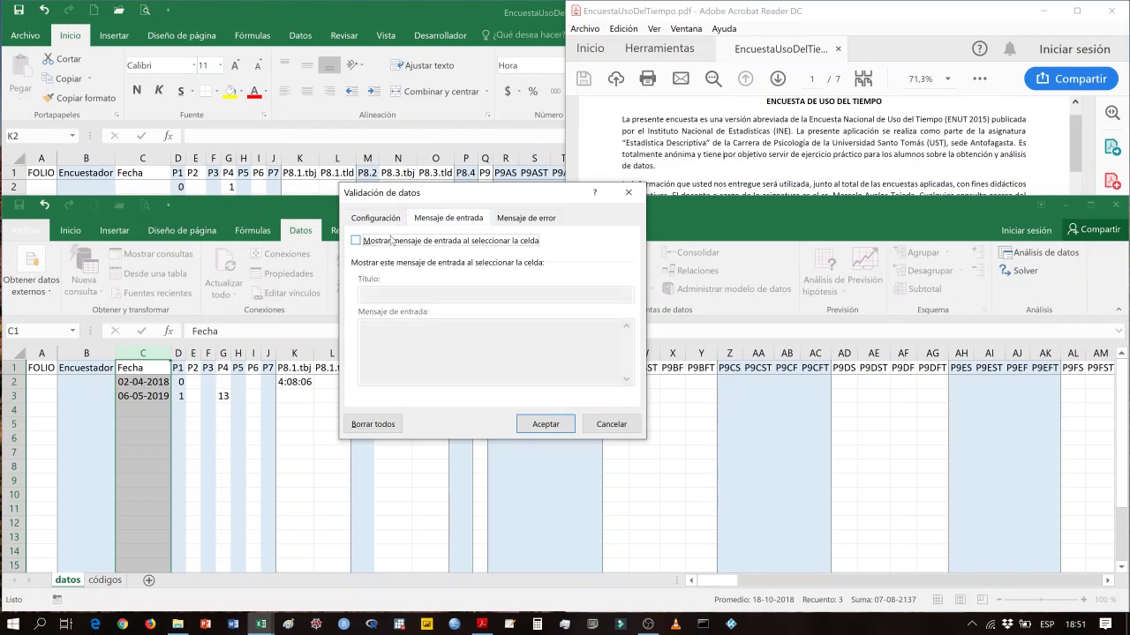
click(529, 219)
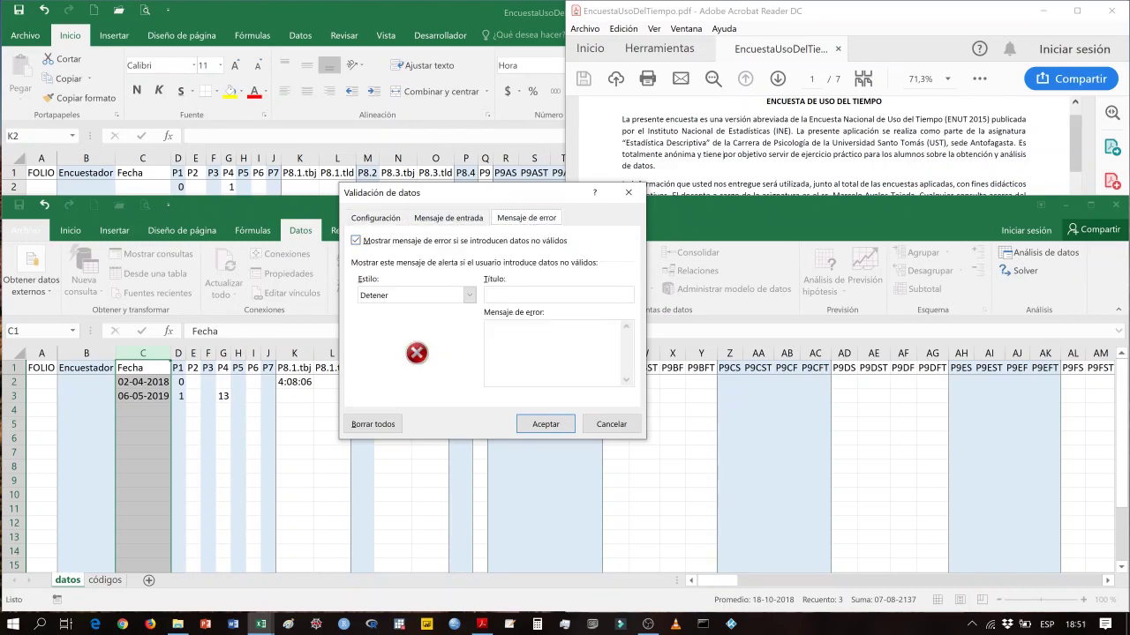
click(520, 296)
text(Fecha)
text( equivocada)
text(Fuera de rango)
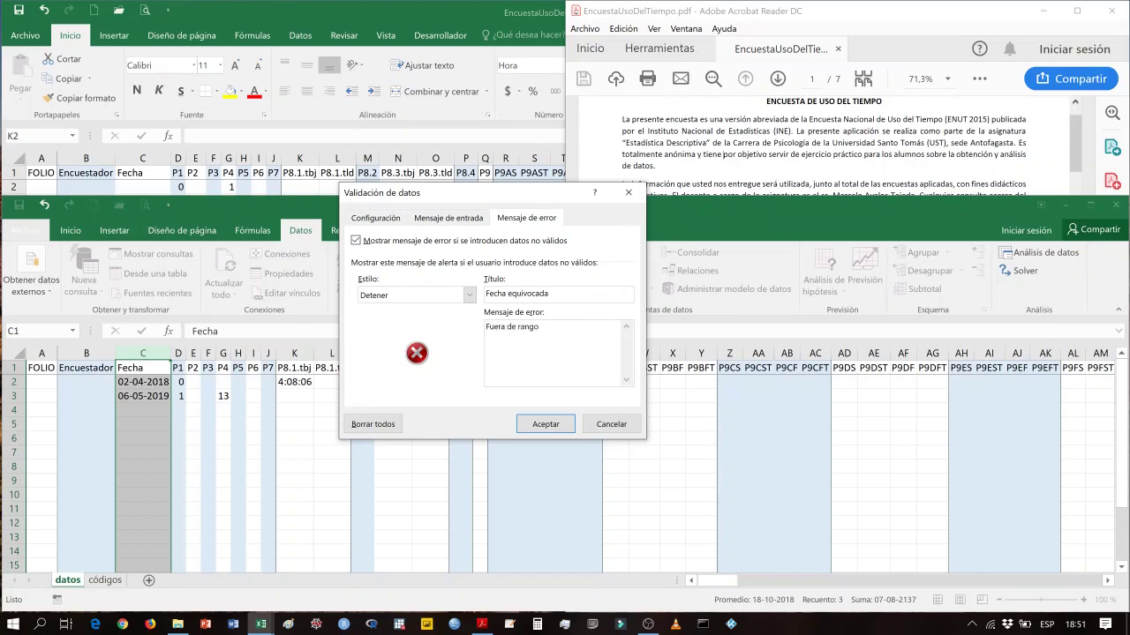
click(541, 425)
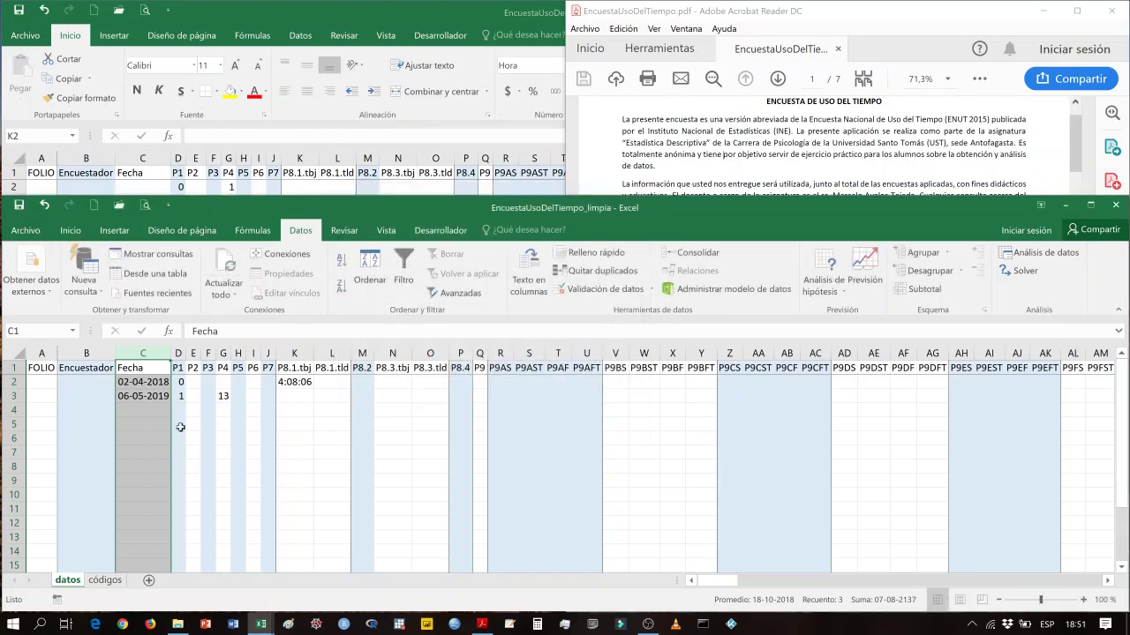
Try to enter the out-of-range date 6-5-2019 in cell C4 under Fecha and cancel the entry.
click(142, 396)
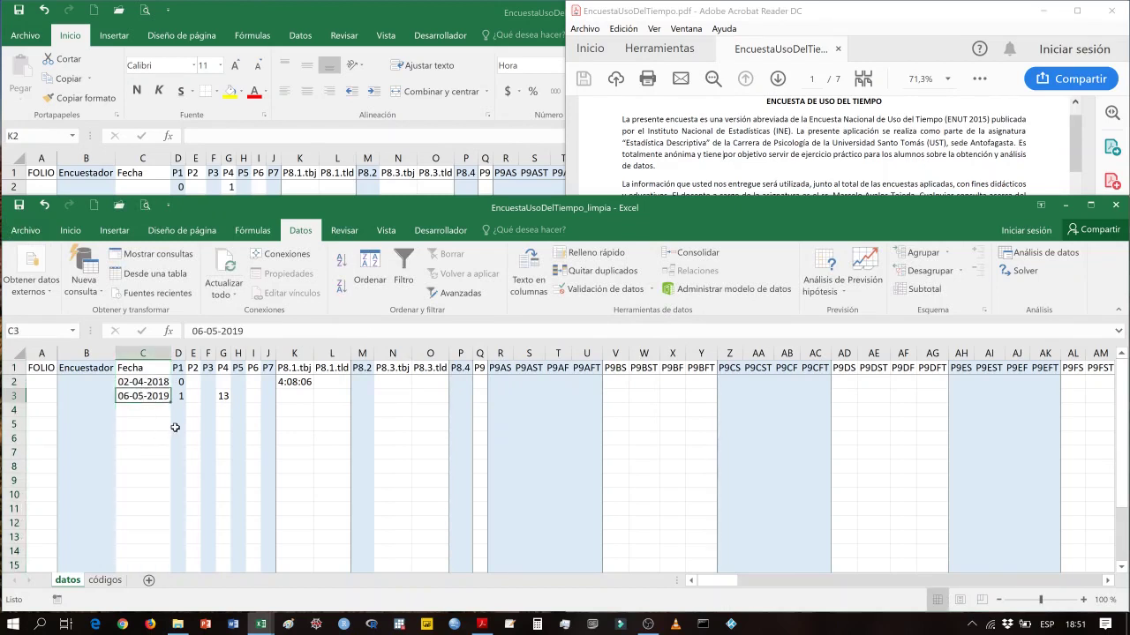
key(Return)
key(Up)
key(Down)
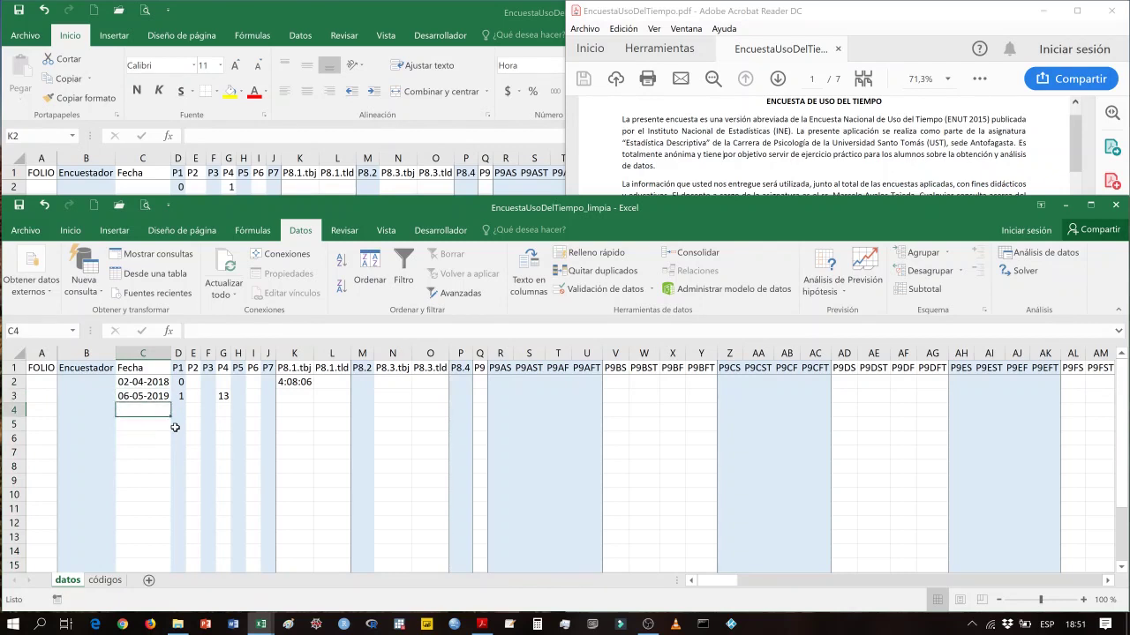
text(6-5)
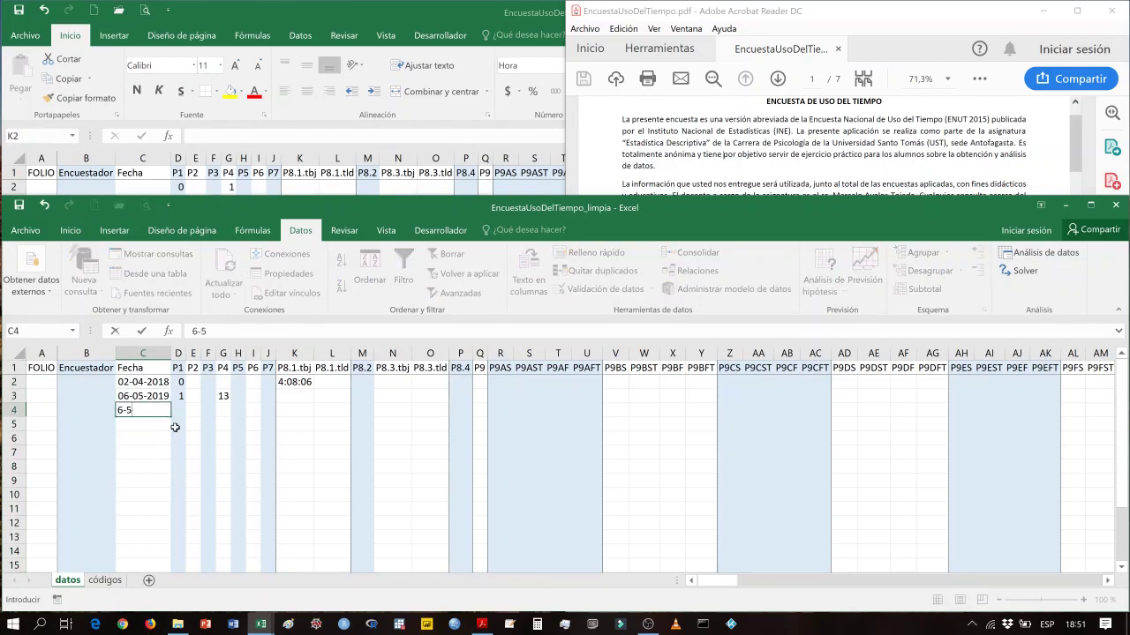
text(-2019)
key(Return)
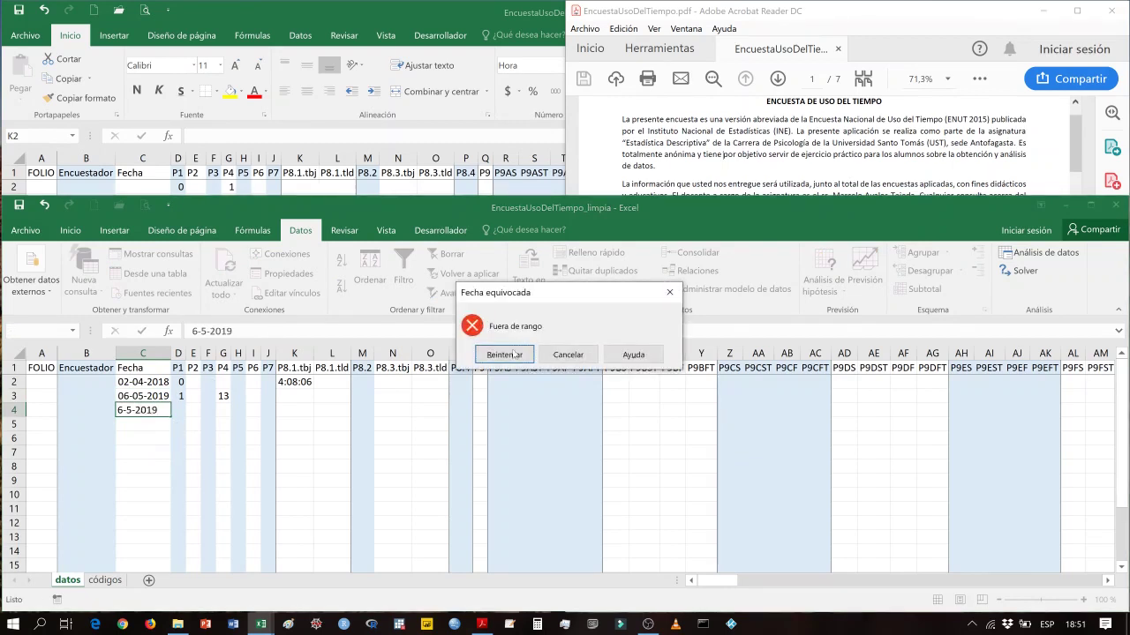
click(569, 355)
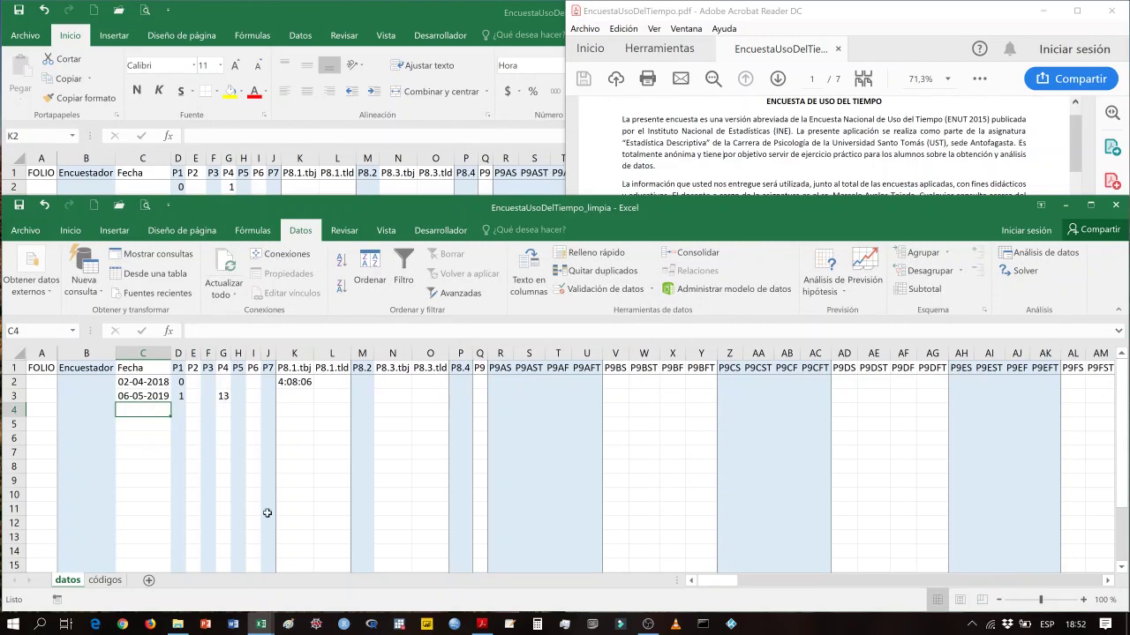
Switch to the survey PDF in Acrobat Reader and highlight question 2, "Edad (en años cumplidos)", to check what P2 records.
click(781, 51)
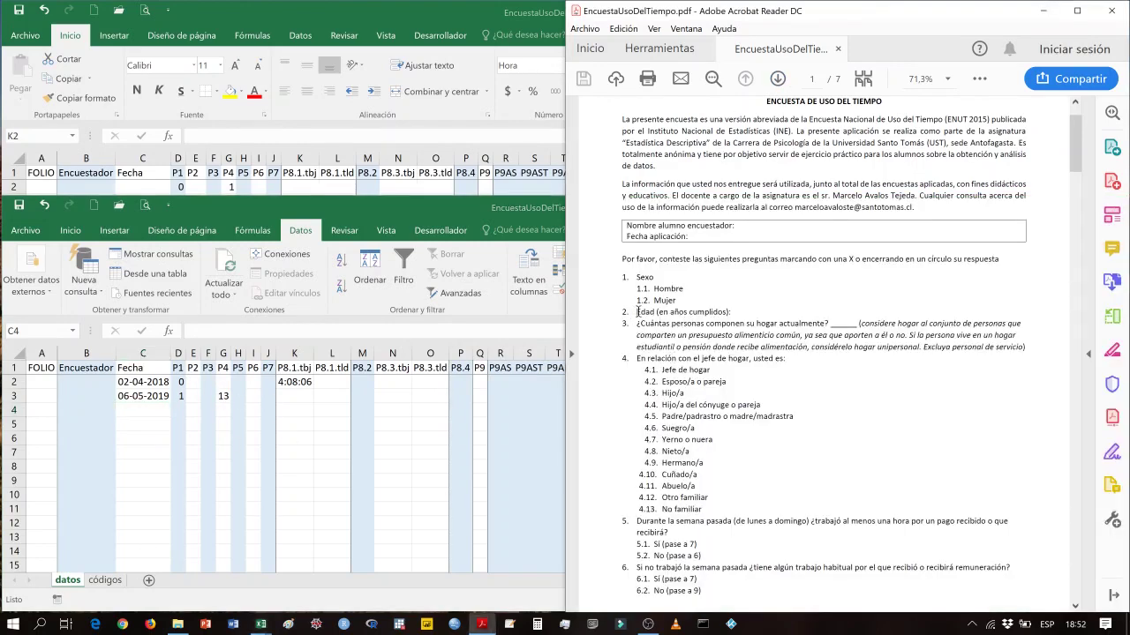
drag(636, 311, 727, 314)
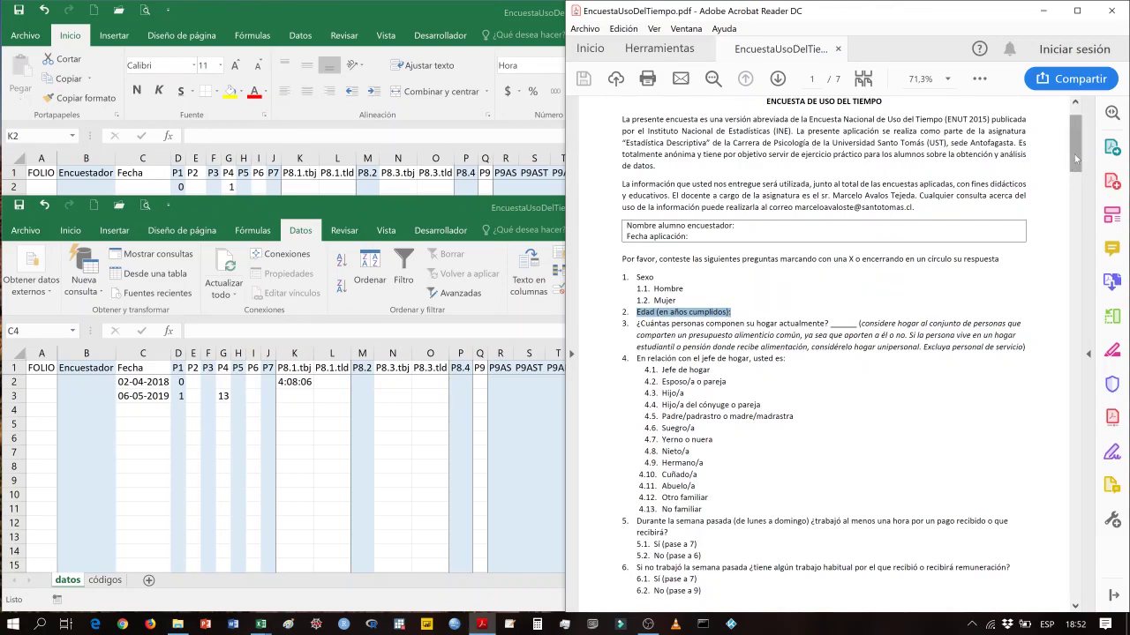
scroll(1073, 165, up, 1)
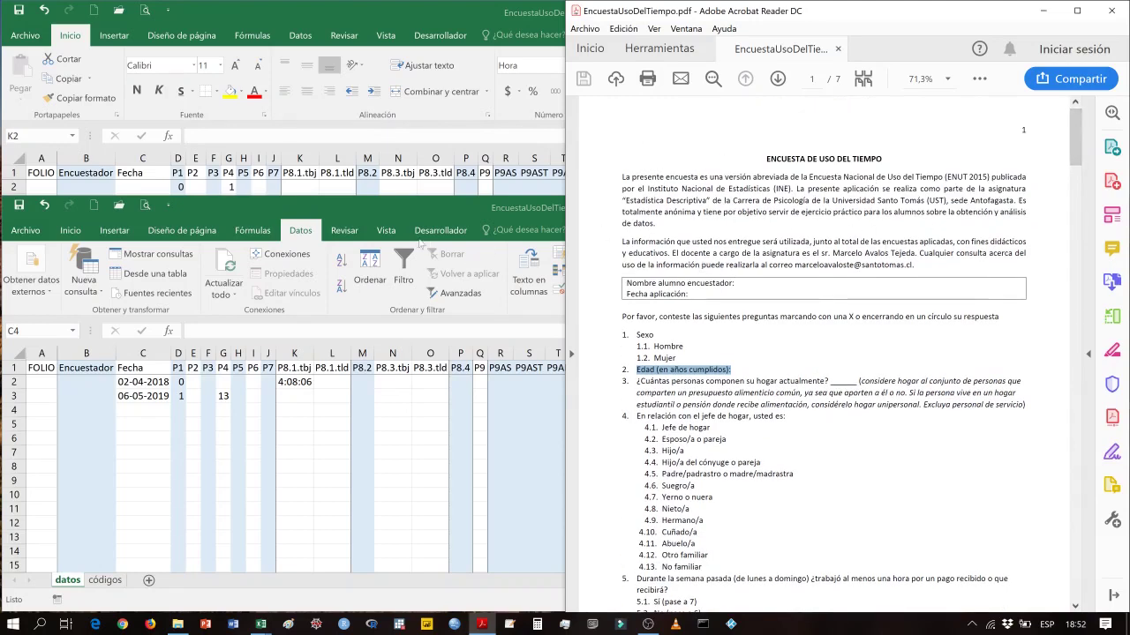
Switch back to the EncuestaUsoDelTiempo_limpia workbook in Excel and restrict column P2 to whole numbers (Número entero) greater than or equal to 18.
double_click(386, 211)
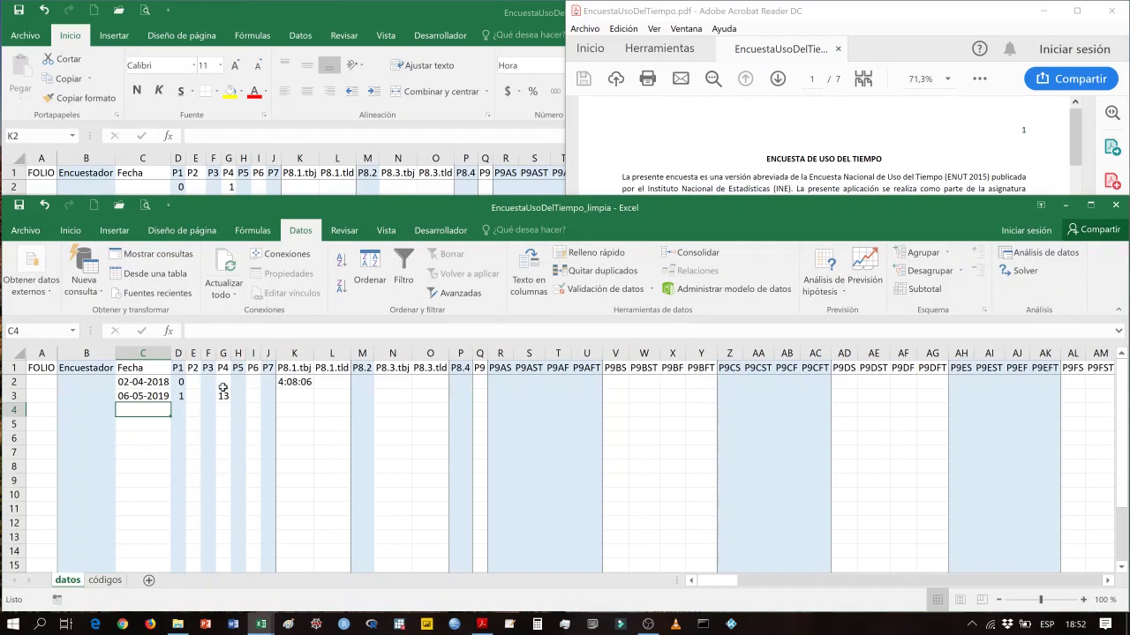
click(193, 353)
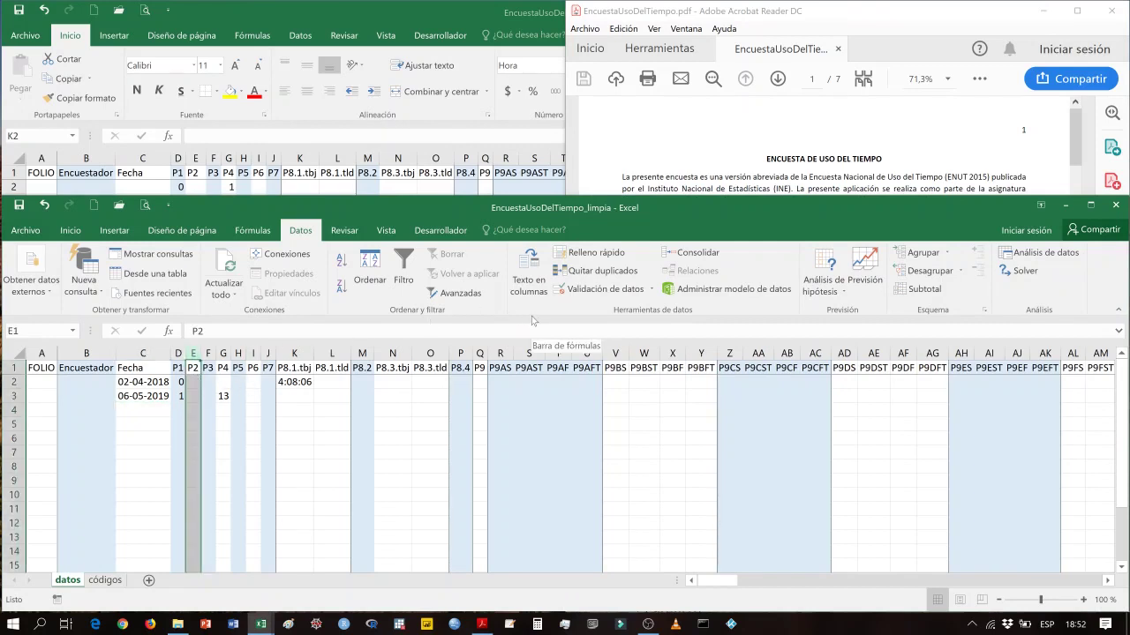
click(606, 289)
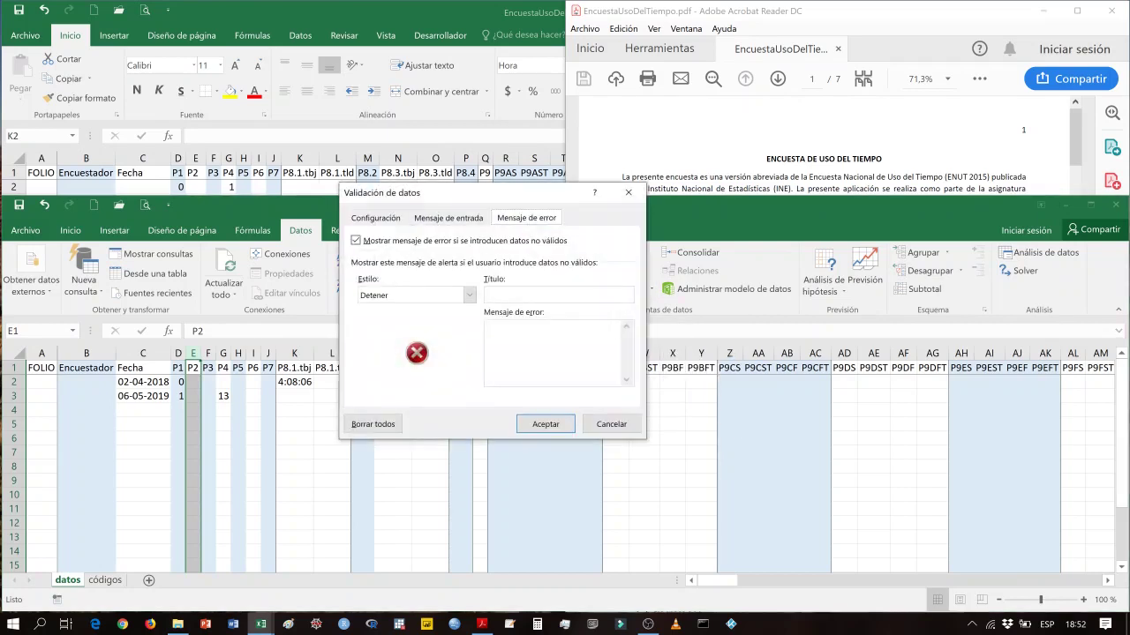
click(376, 220)
click(439, 272)
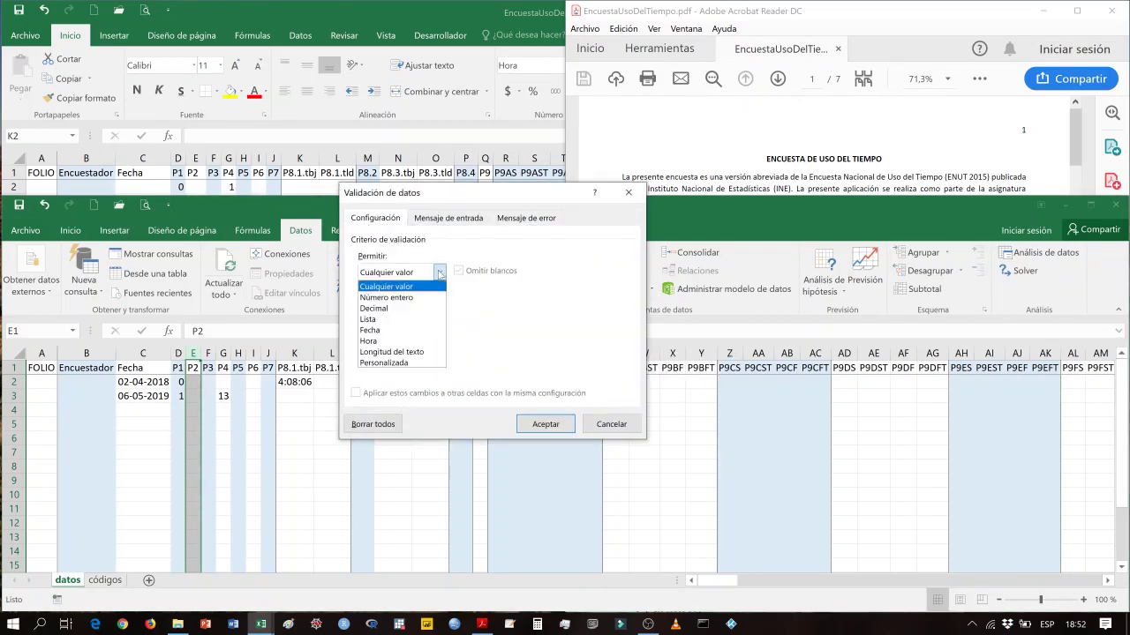
click(419, 299)
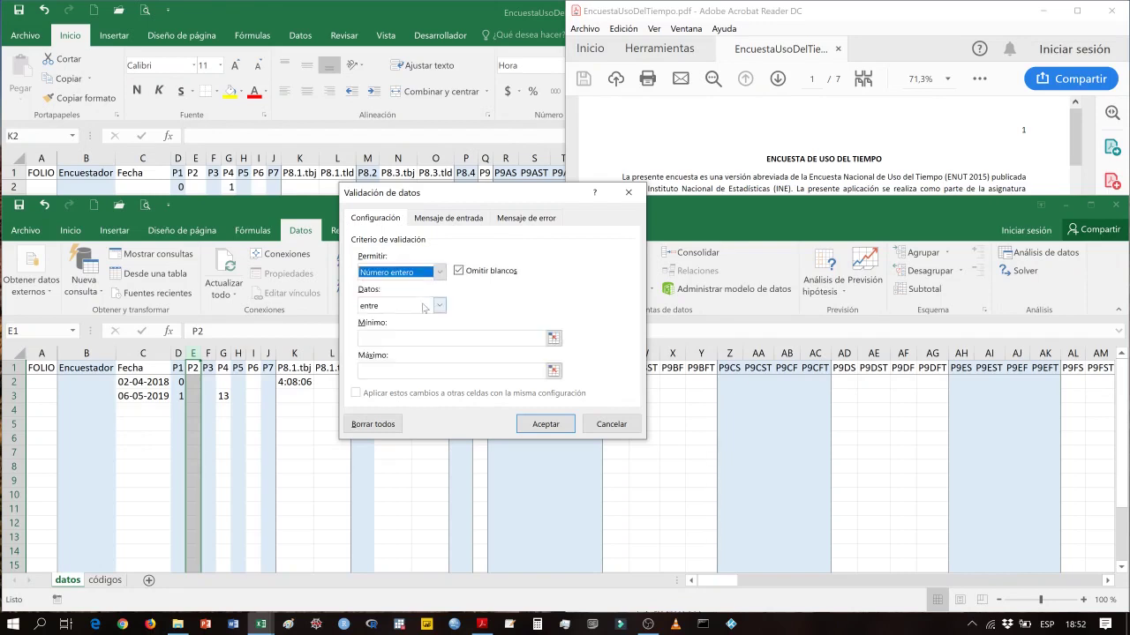
click(440, 306)
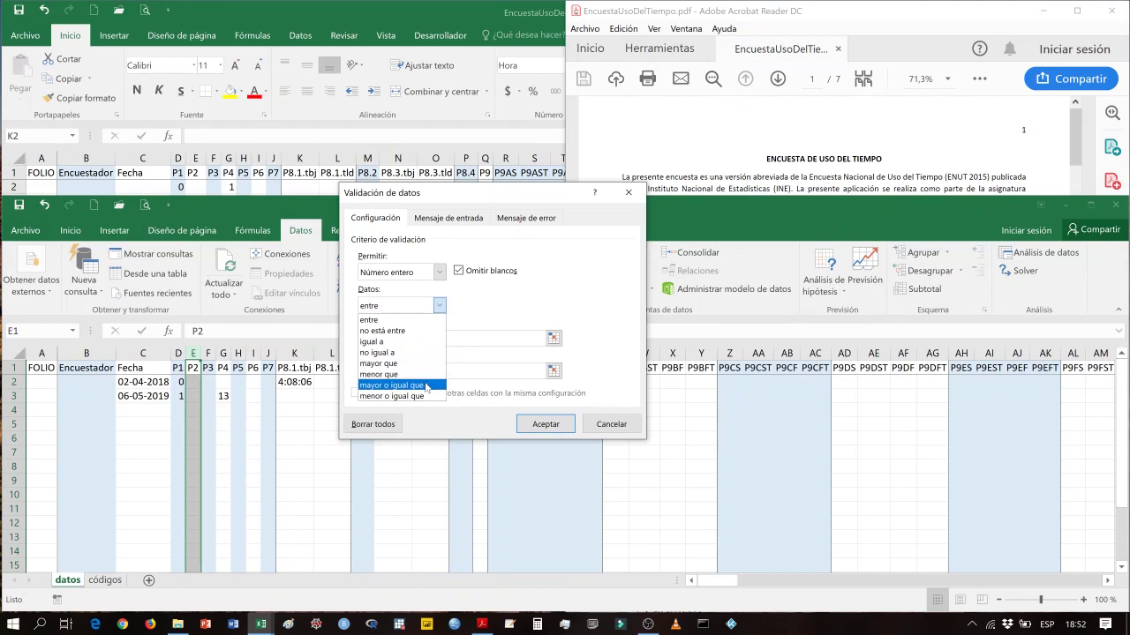
click(426, 385)
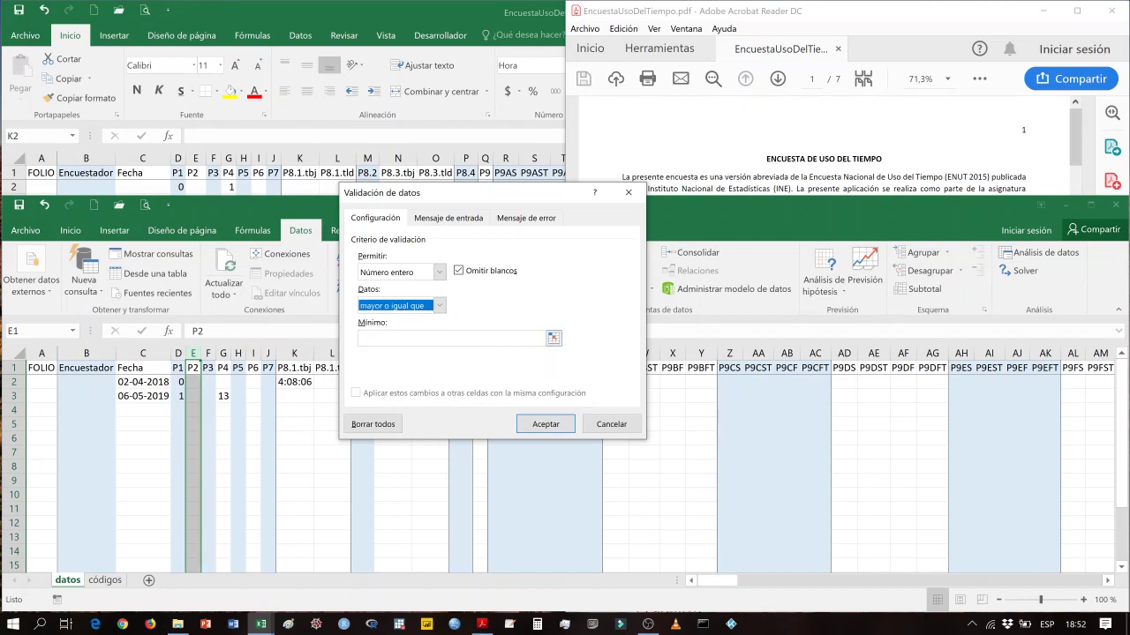
click(450, 338)
text(18)
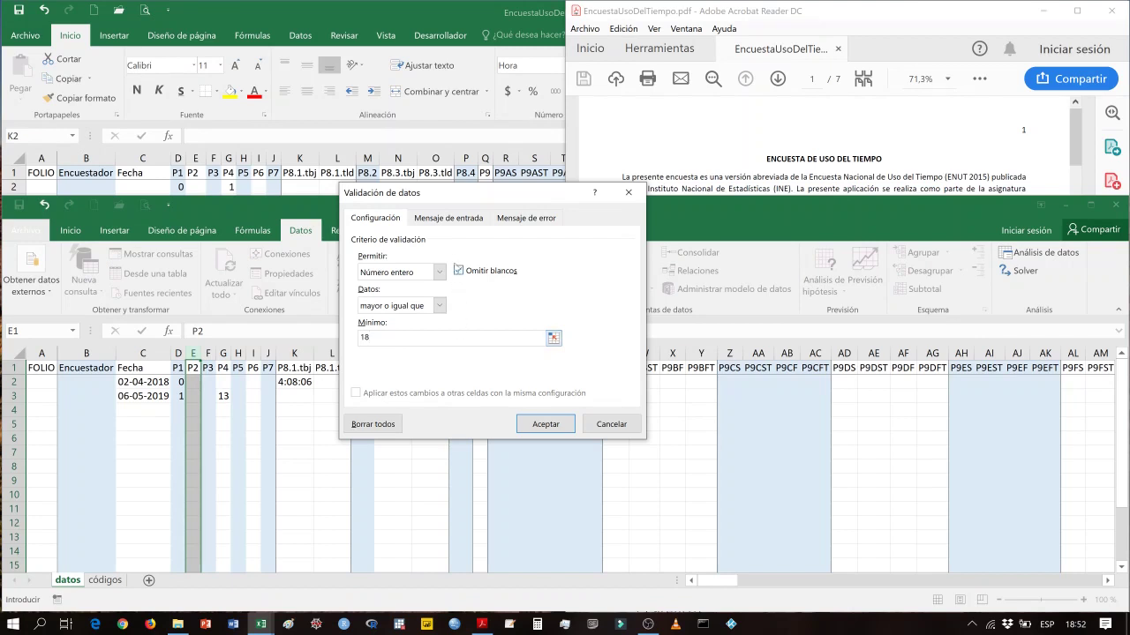
Disable P2's input message and apply an error alert titled "Atención" reading "Esta encuesta sólo debía aplicarse a personas de 18 años o más".
click(458, 223)
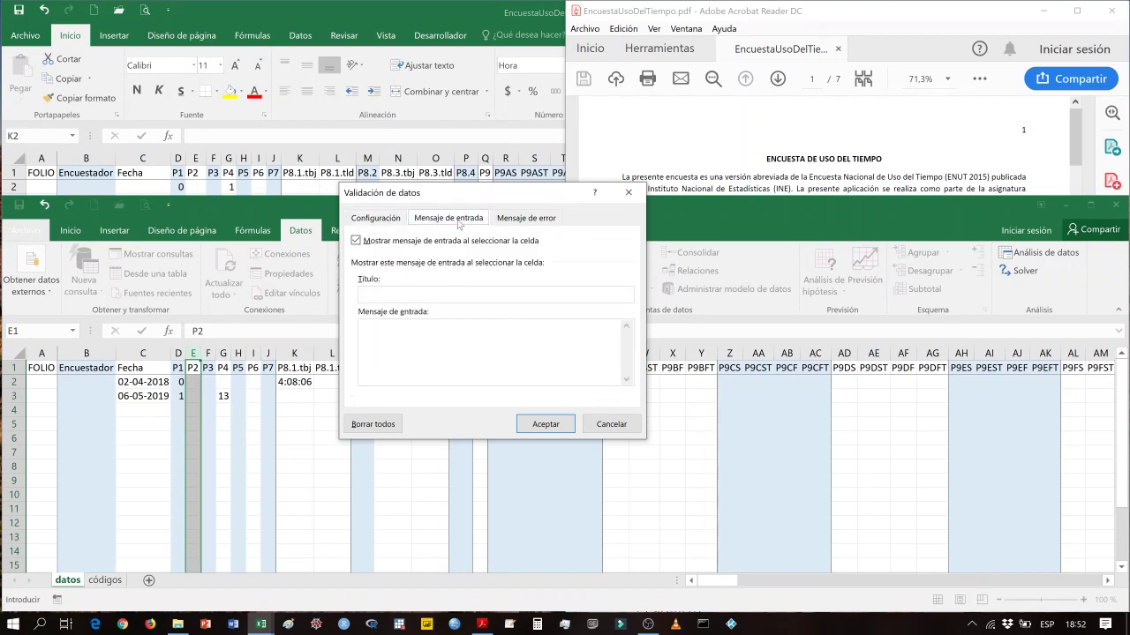
click(398, 245)
click(510, 220)
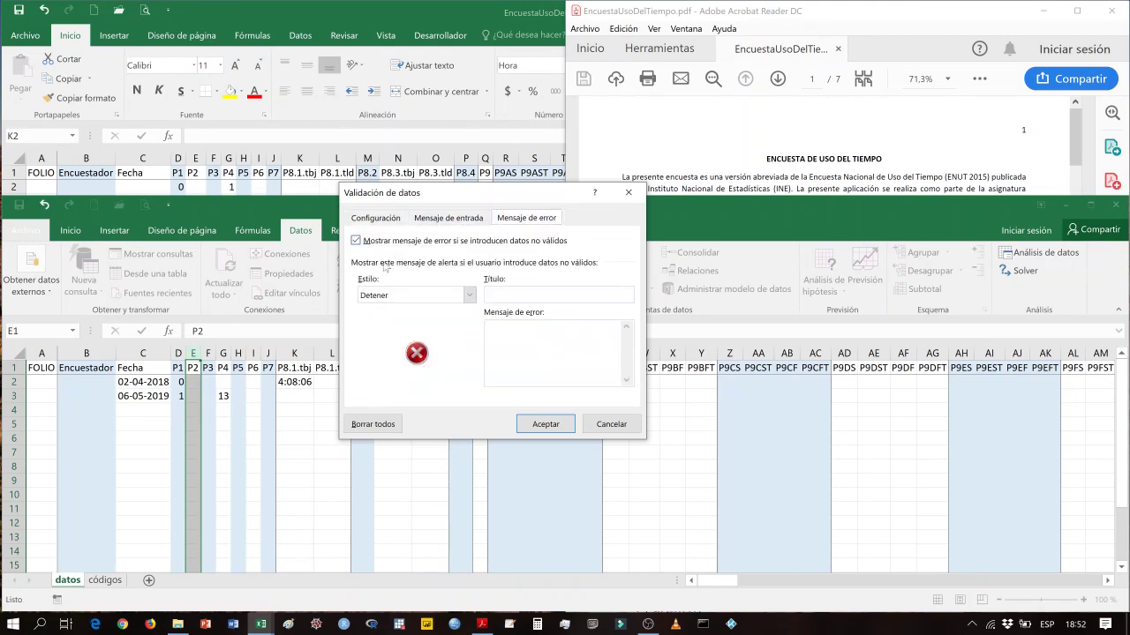
click(517, 298)
text(Atenci´´on)
key(BackSpace)
key(BackSpace)
key(BackSpace)
text(sta encuesta sól)
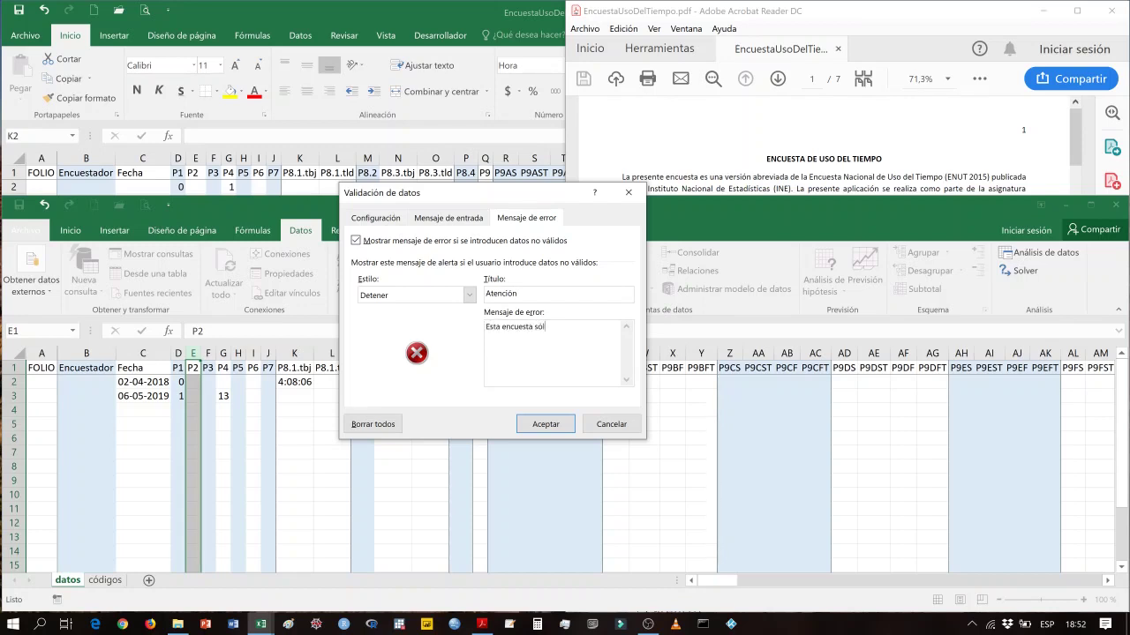
text(o debía aplicarse a personas de 18 años o más)
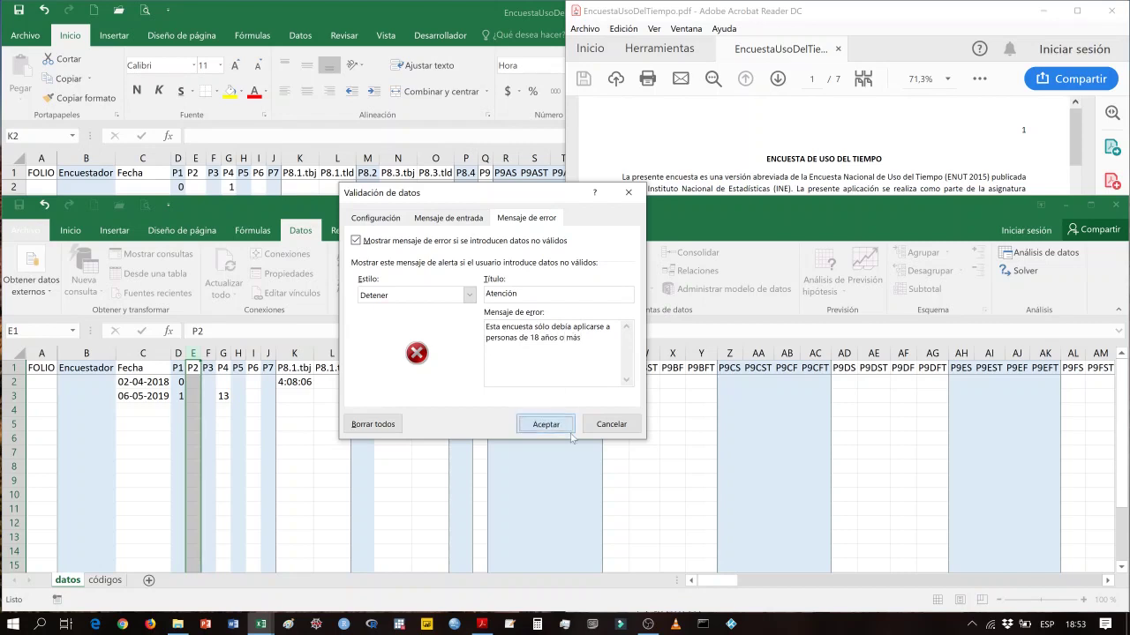
click(546, 423)
Enter the age 18 in cell E2 under P2.
click(193, 382)
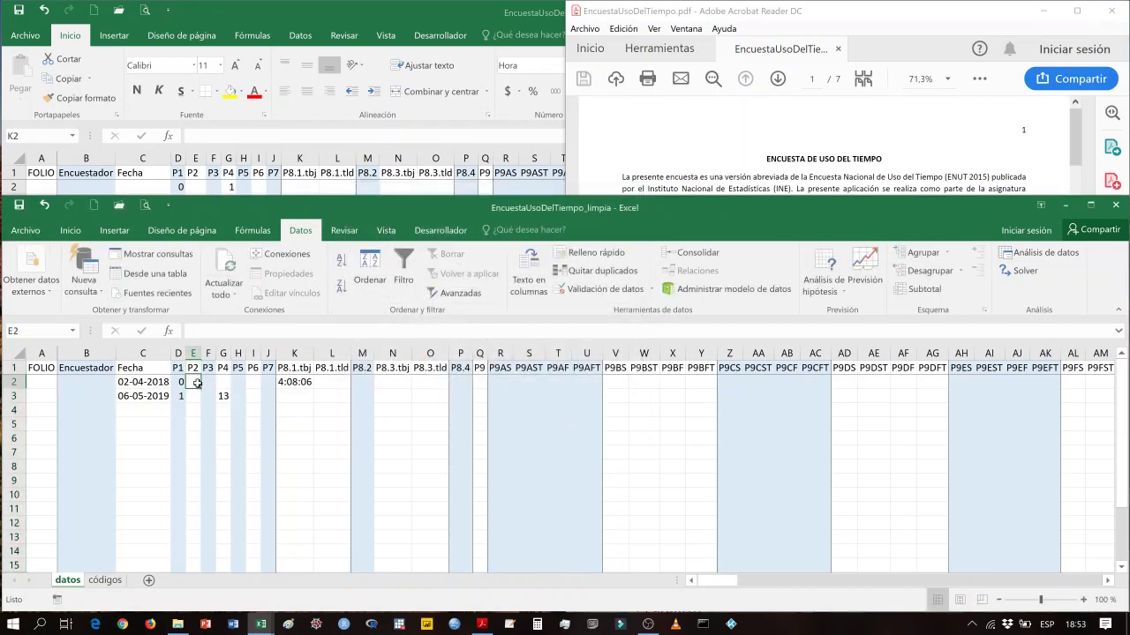
text(18)
key(Return)
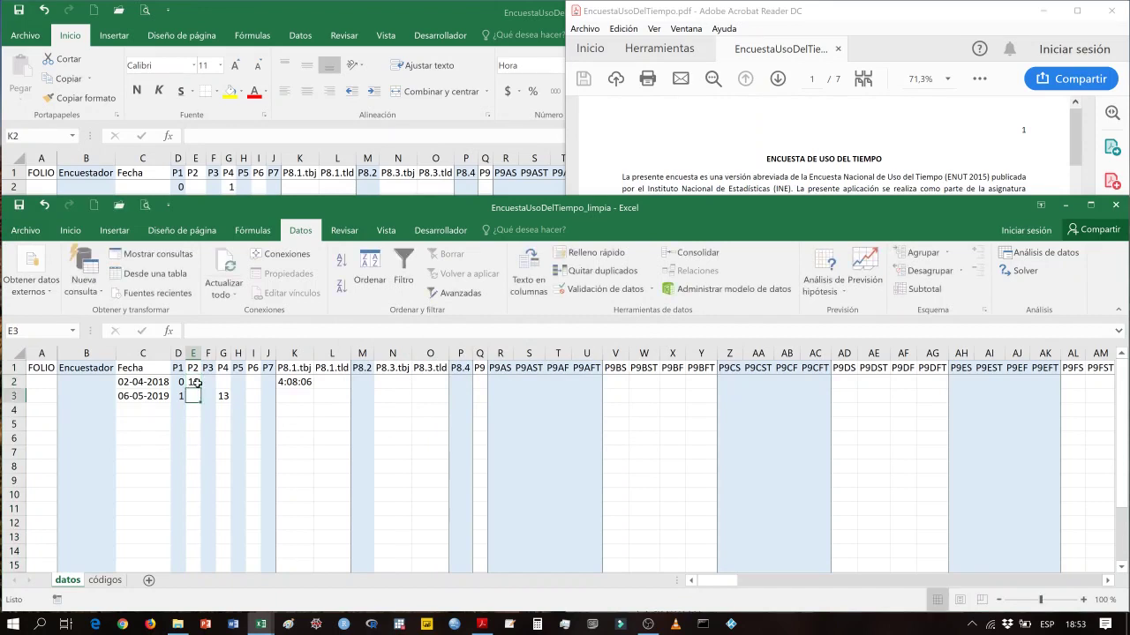
Try the age 17 in cell E3 under P2 and replace the entry with 999.
text(17)
key(Return)
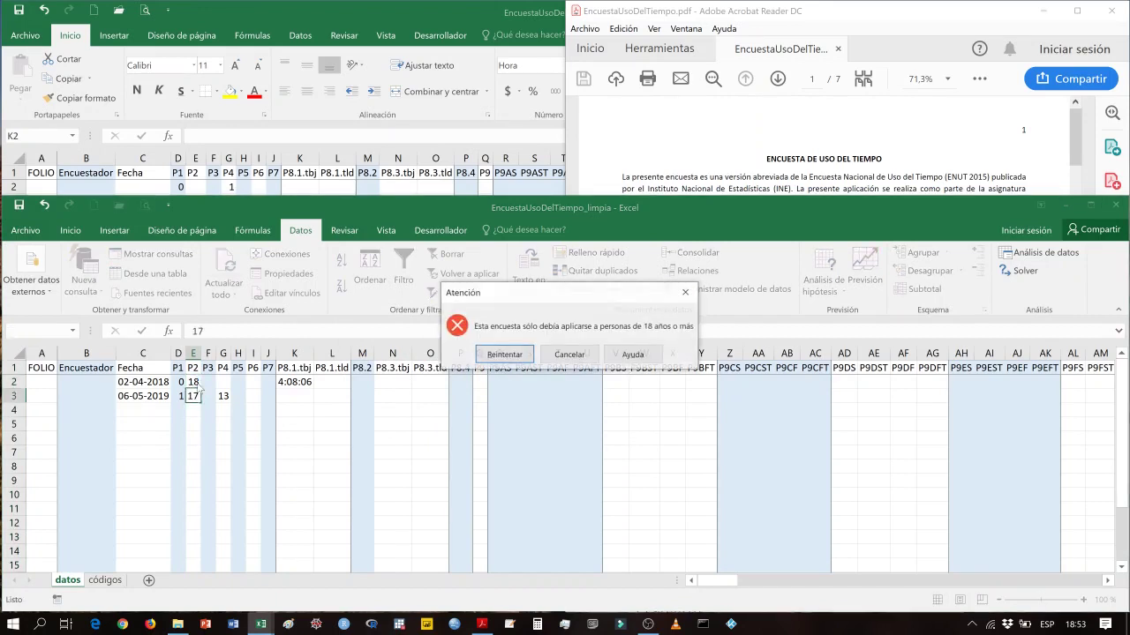
key(Return)
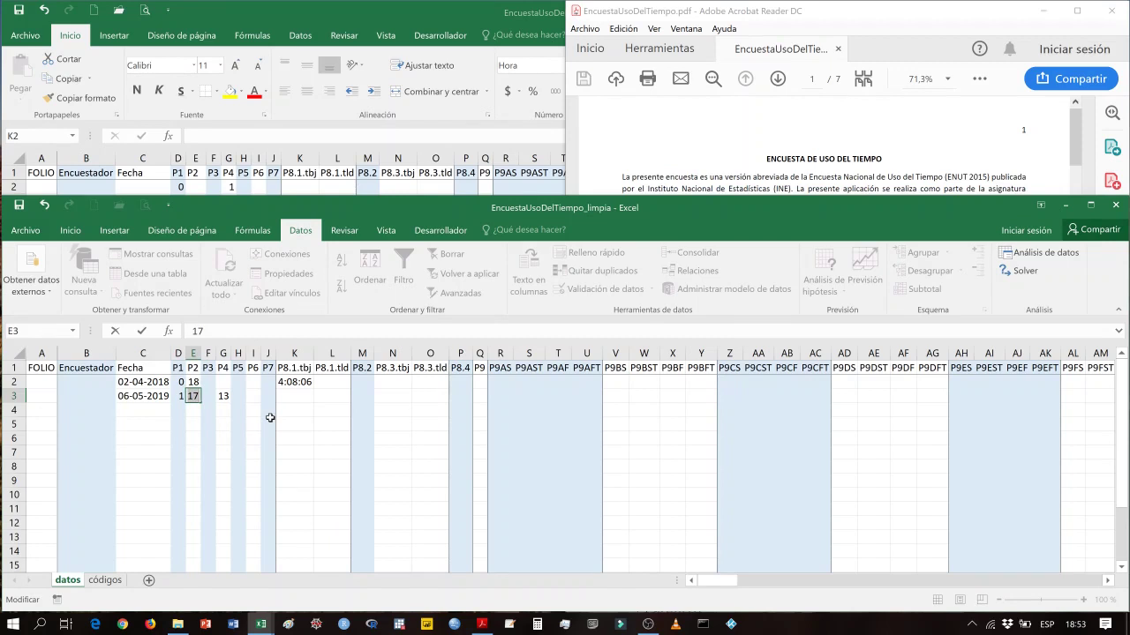
text(999)
key(Return)
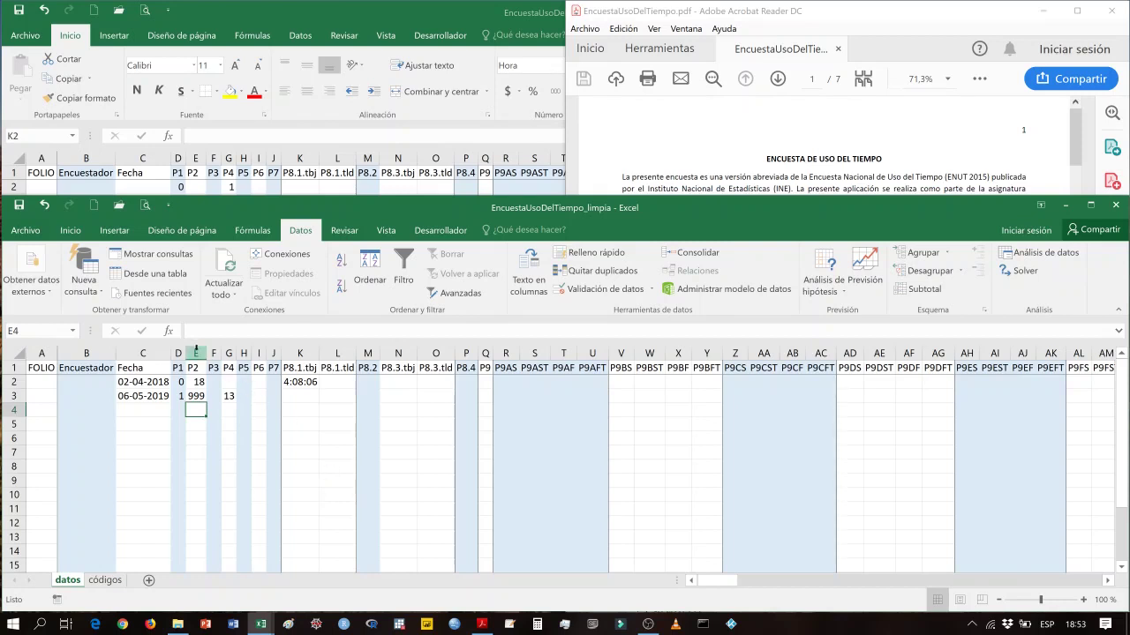
On the códigos sheet, examine the satisfaction codes listed for questions 17, 18 and 19 in B31:B36.
click(105, 580)
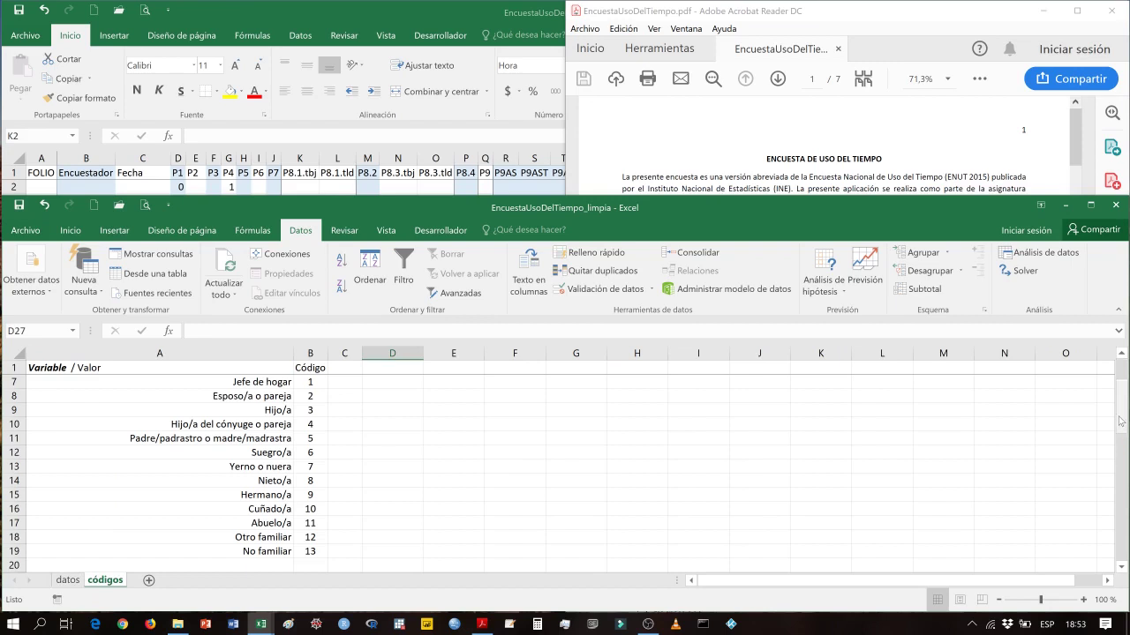
drag(1121, 427, 1122, 482)
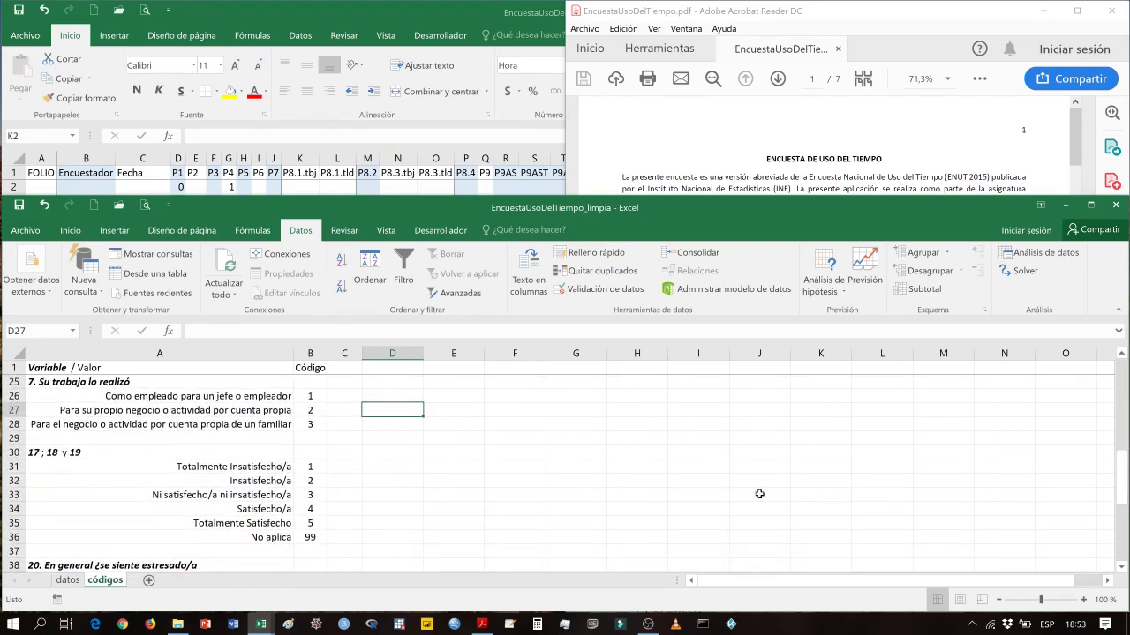
drag(314, 467, 313, 526)
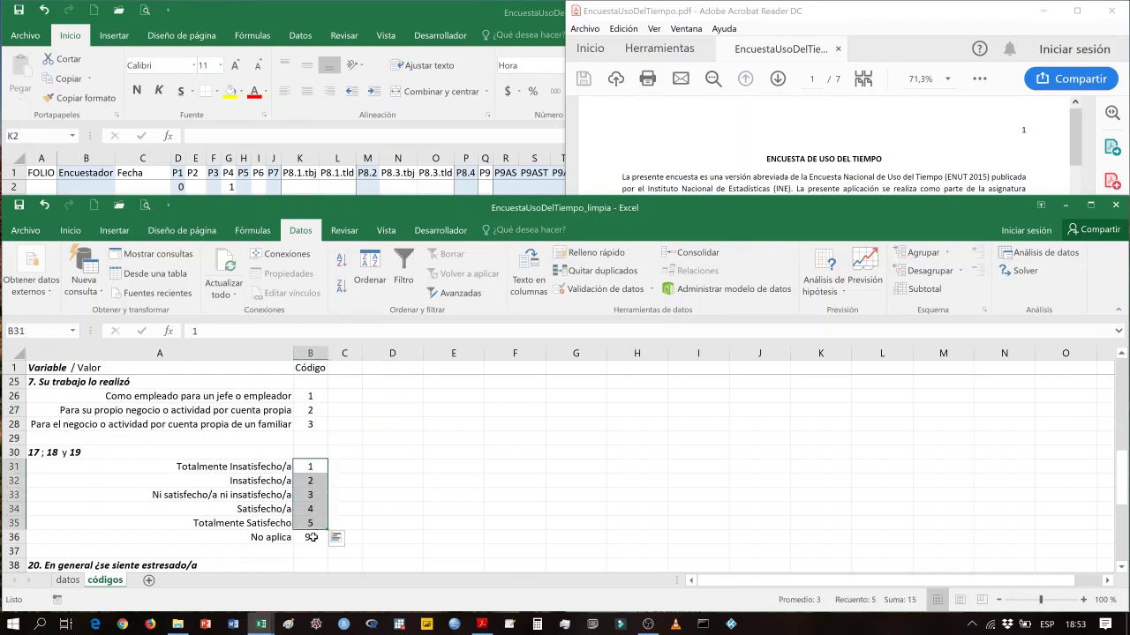
double_click(314, 537)
click(317, 468)
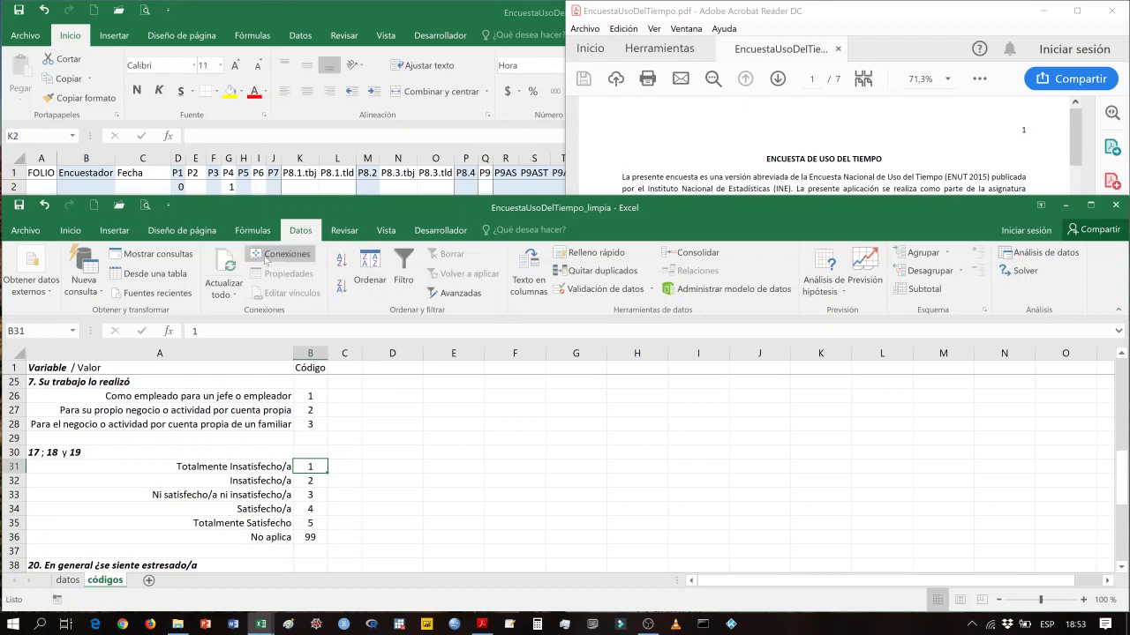
On the datos sheet, select columns P17.1 through P18.5 together with columns P19.1 and P19.2.
click(71, 582)
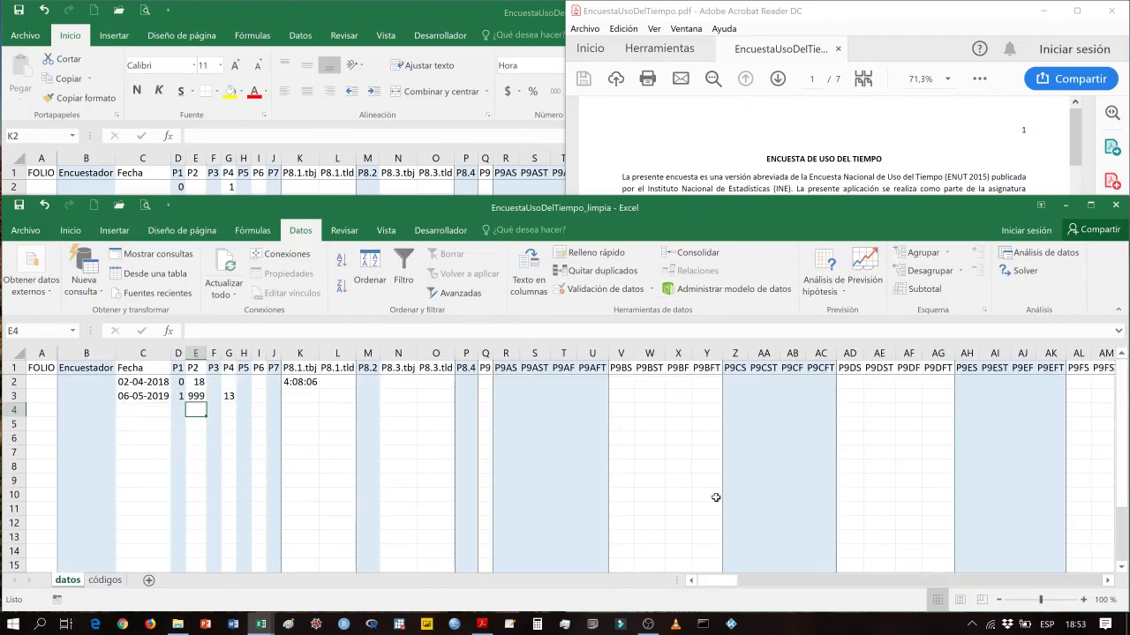
drag(705, 585, 1076, 562)
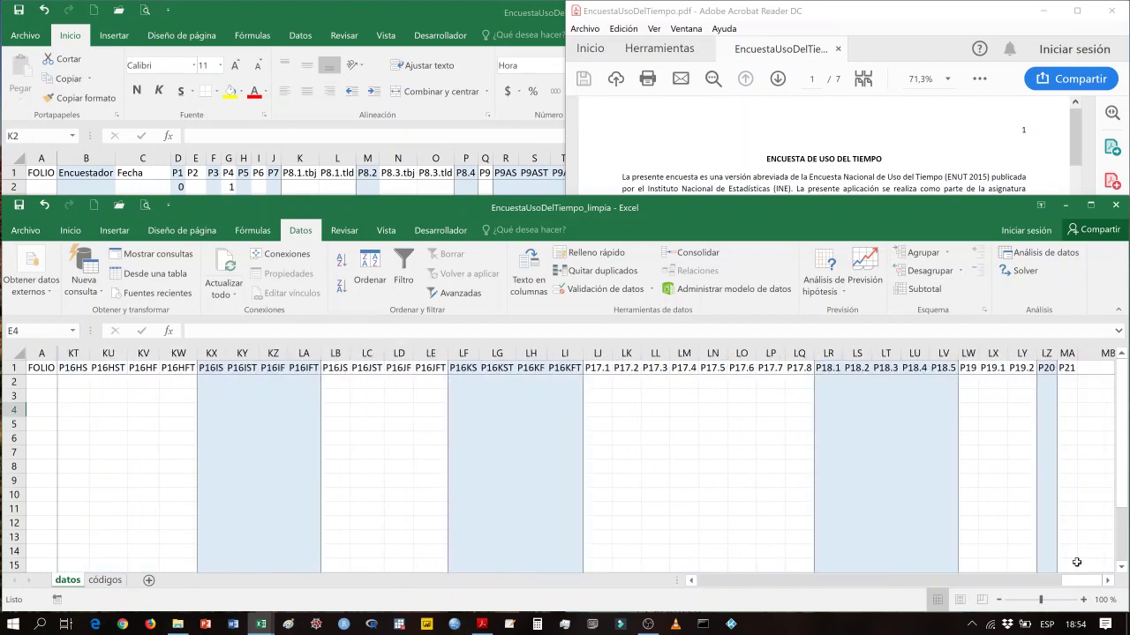
drag(598, 353, 939, 343)
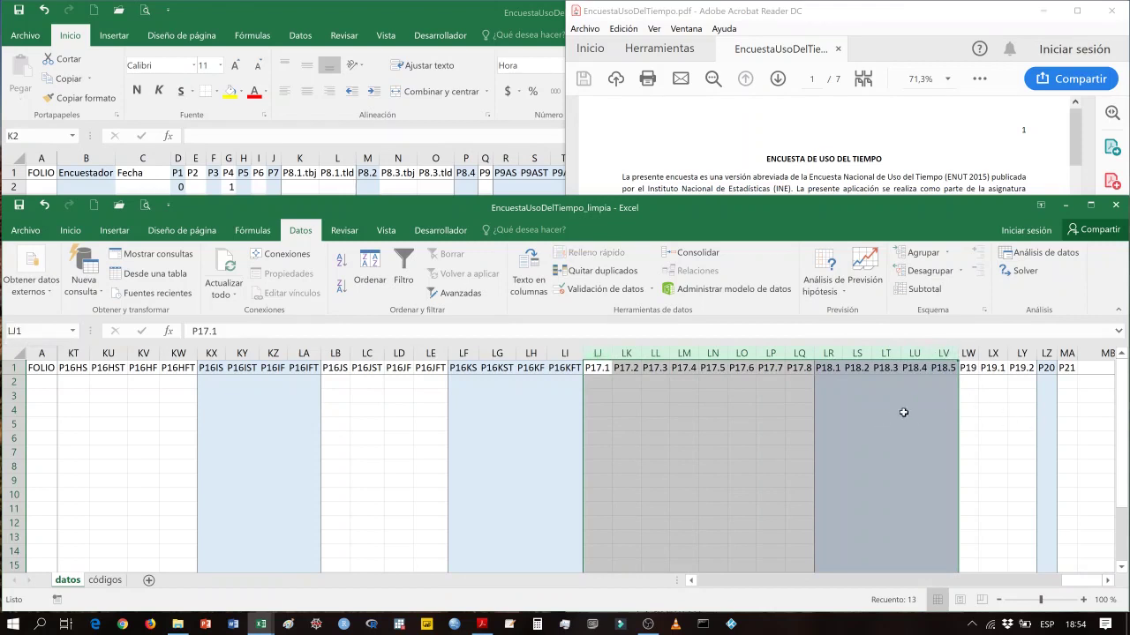
drag(995, 351, 1025, 353)
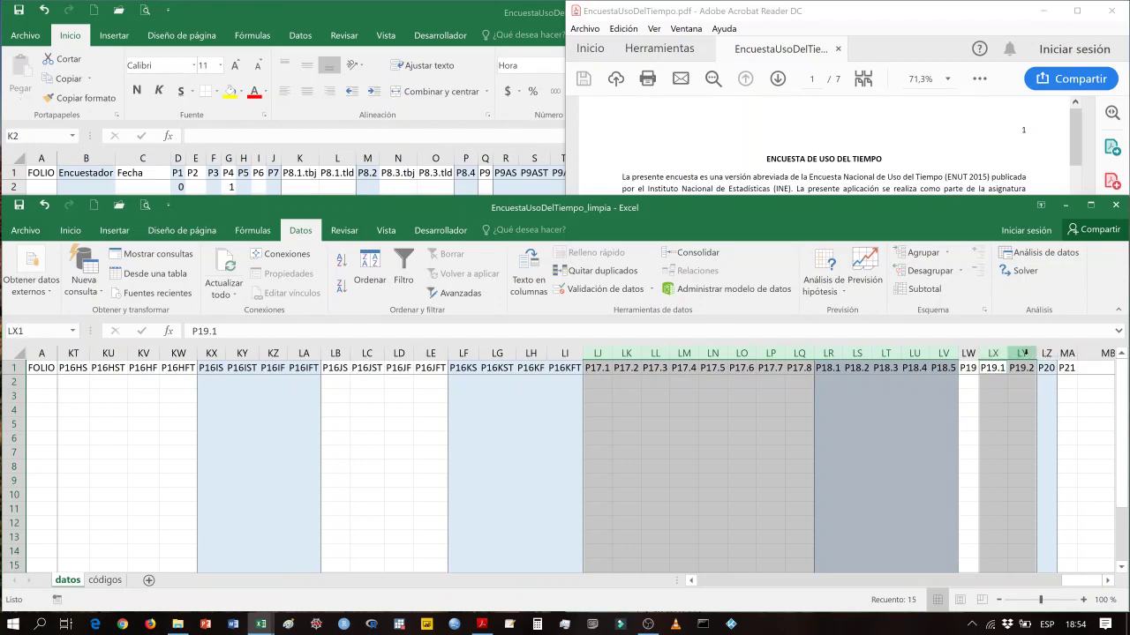
click(771, 396)
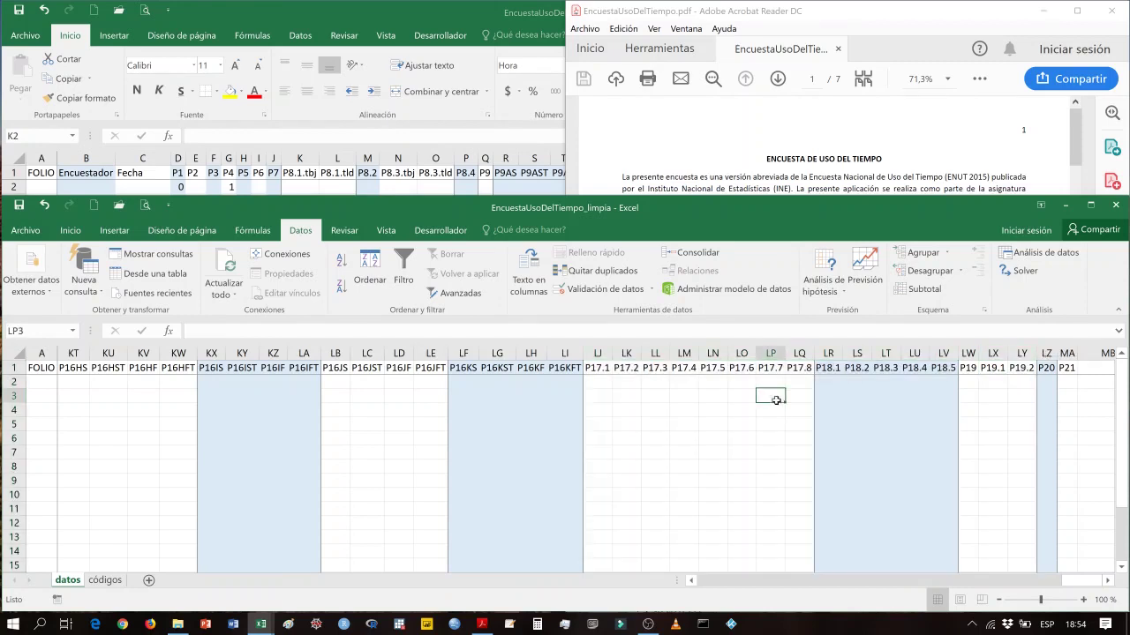
drag(598, 353, 946, 355)
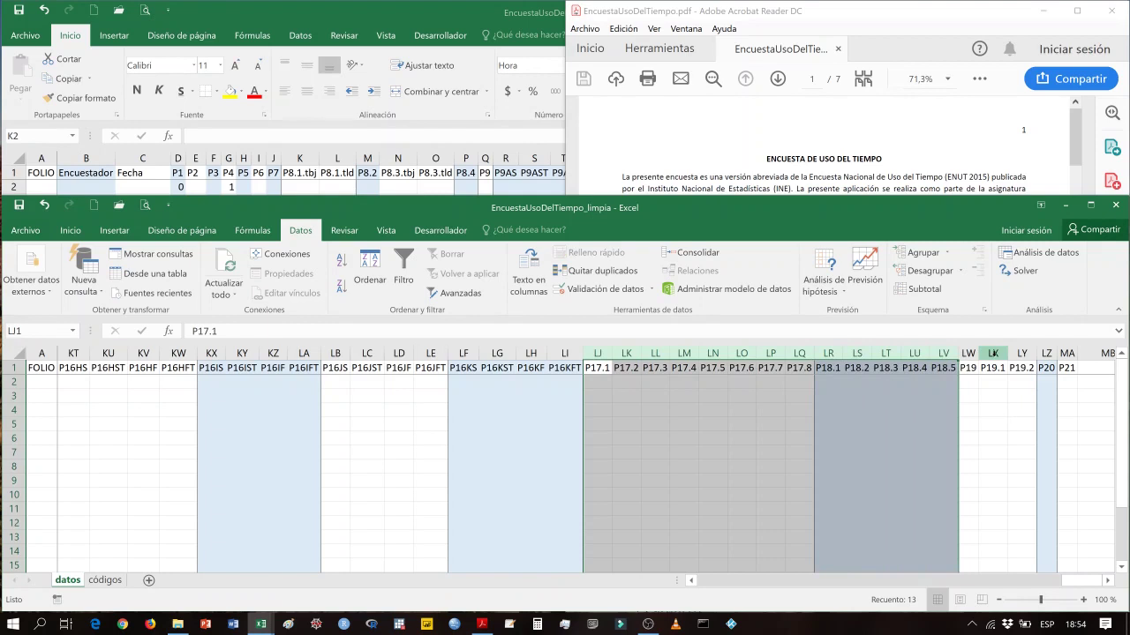
mouse_move(994, 354)
mouse_down()
mouse_move(1059, 354)
mouse_move(1013, 354)
mouse_up()
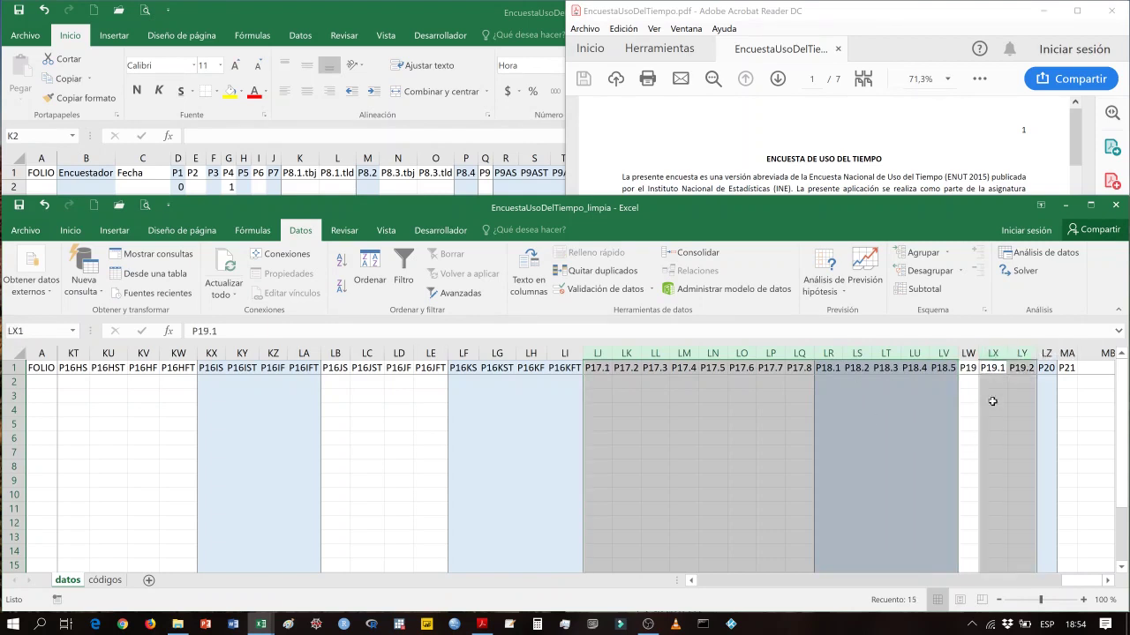
Switch to the survey PDF in Acrobat Reader to check questions 17 to 19, and return to the EncuestaUsoDelTiempo_limpia workbook in Excel.
click(786, 51)
drag(1075, 133, 1085, 528)
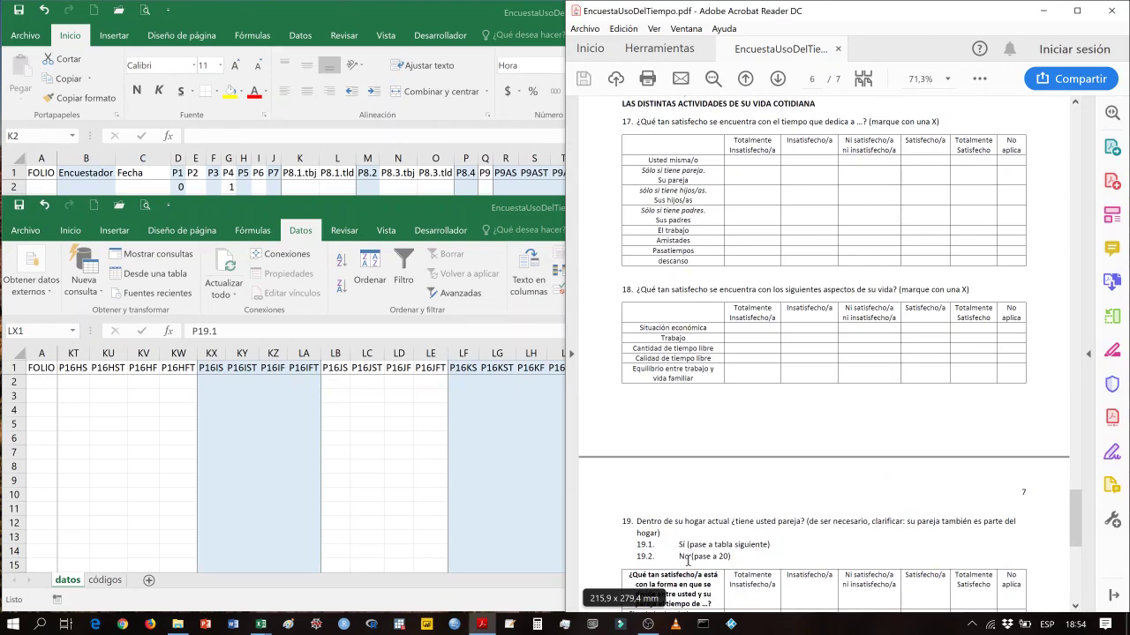
click(495, 204)
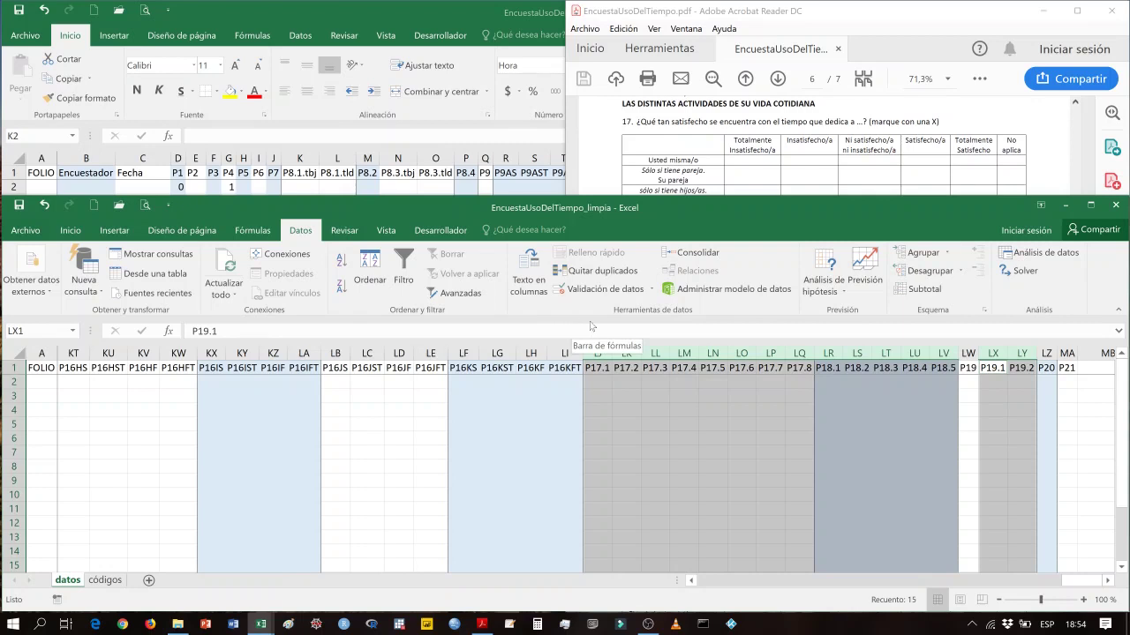
In the selected columns' data validation, set a Detener alert titled "Atención" reading "Valor no válido" and disable the input message.
click(618, 290)
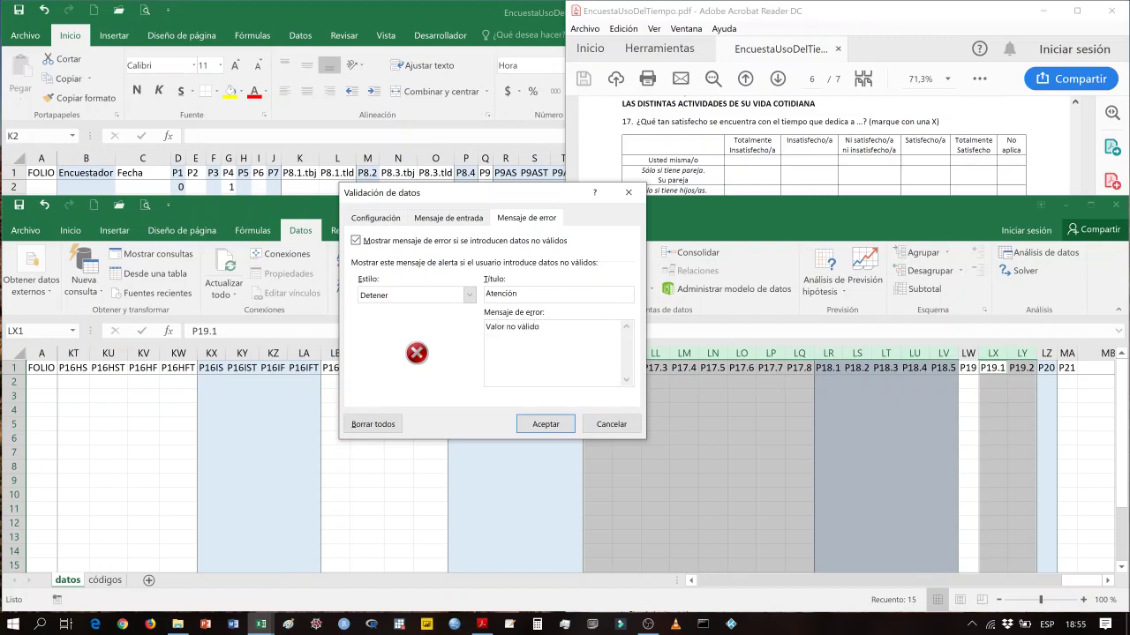
click(446, 221)
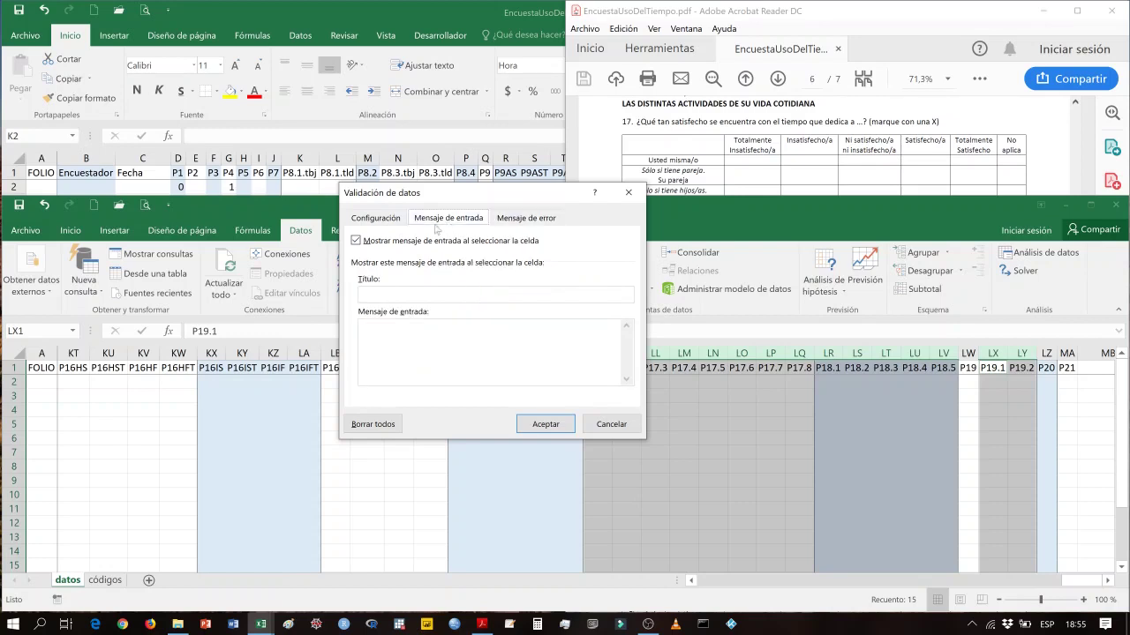
click(376, 242)
Restrict the selected columns to a list (Lista) sourced from =códigos!$B$31:$B$36, keep the in-cell dropdown enabled, and apply the validation.
click(373, 222)
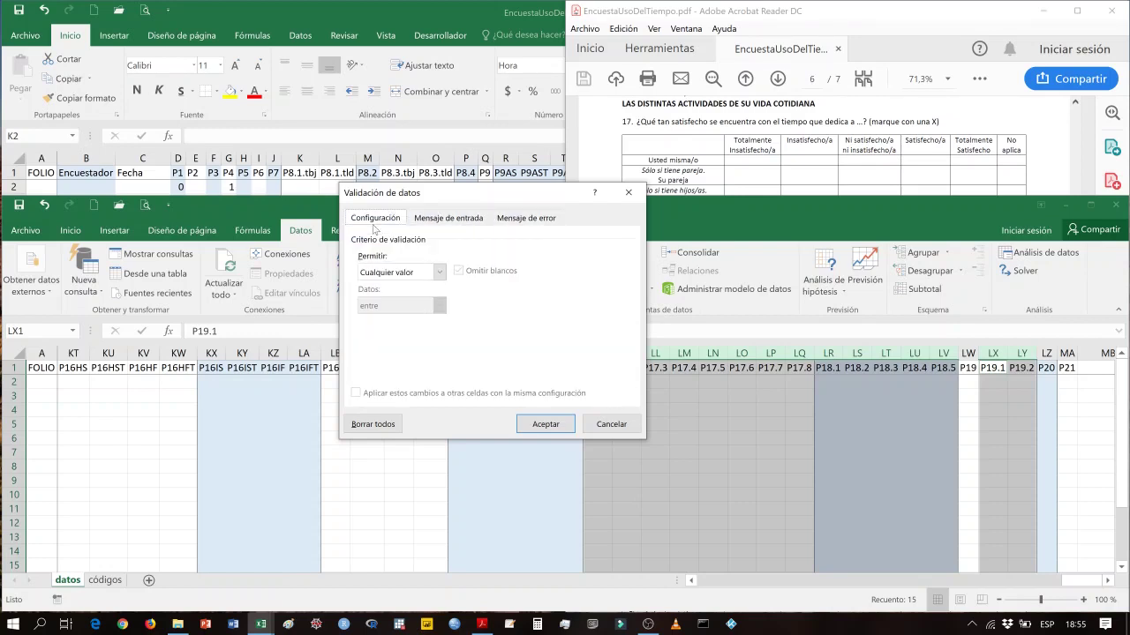
click(436, 277)
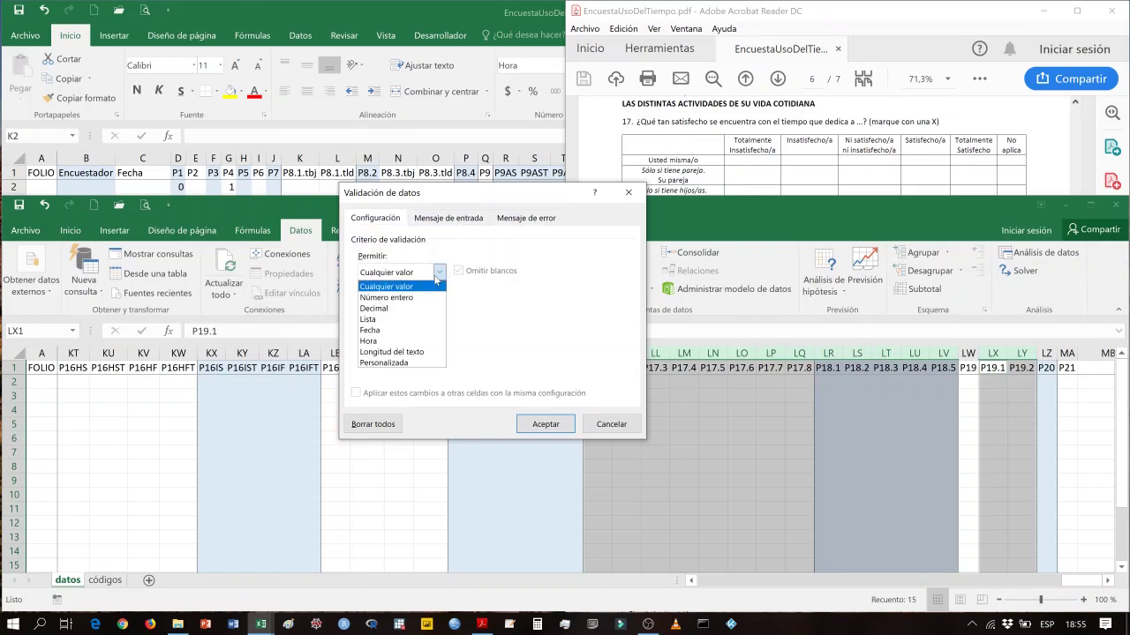
click(411, 319)
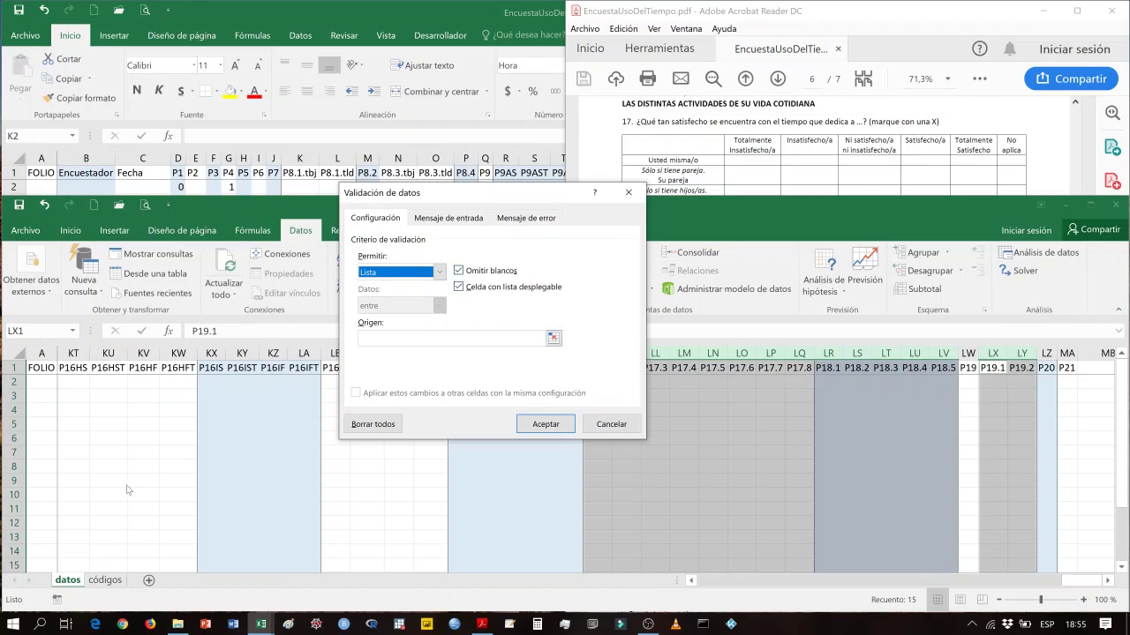
click(553, 341)
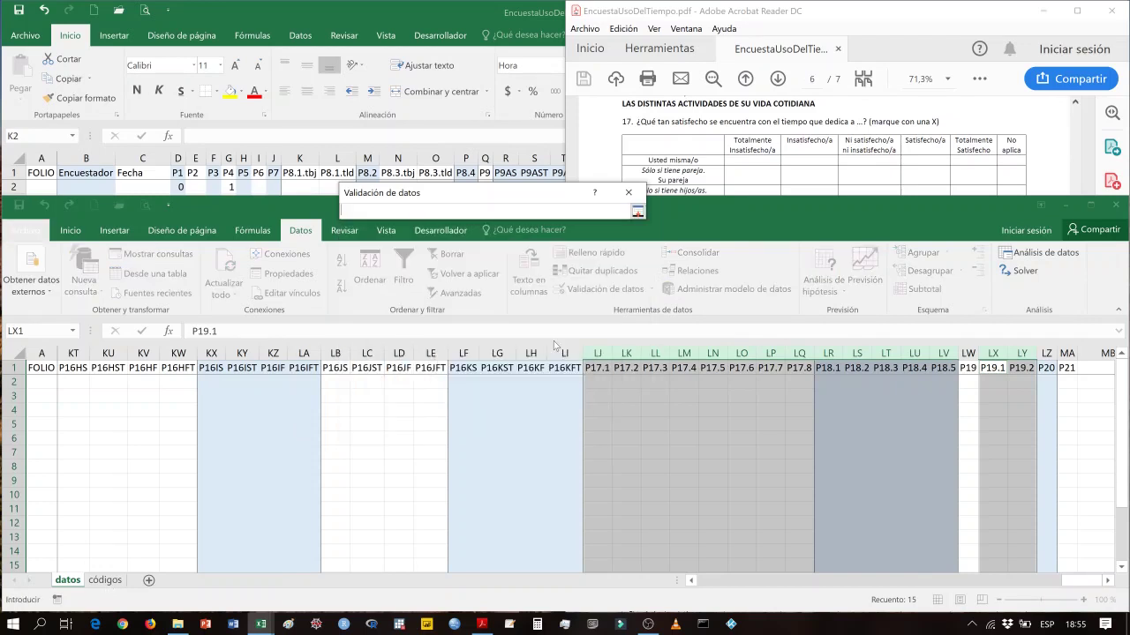
click(107, 584)
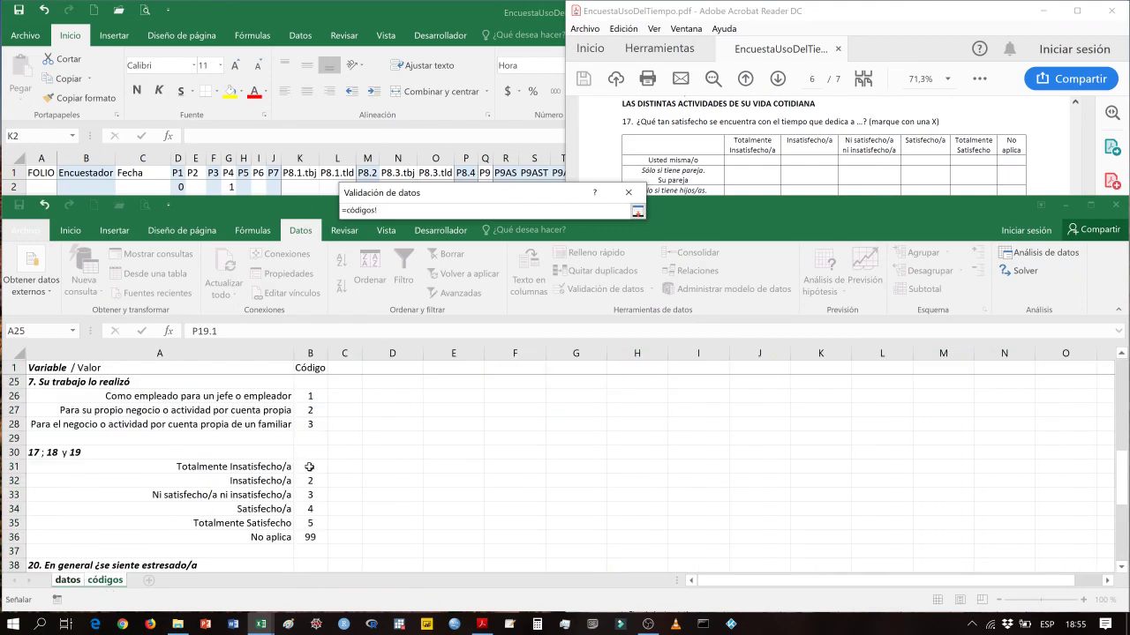
drag(310, 466, 310, 537)
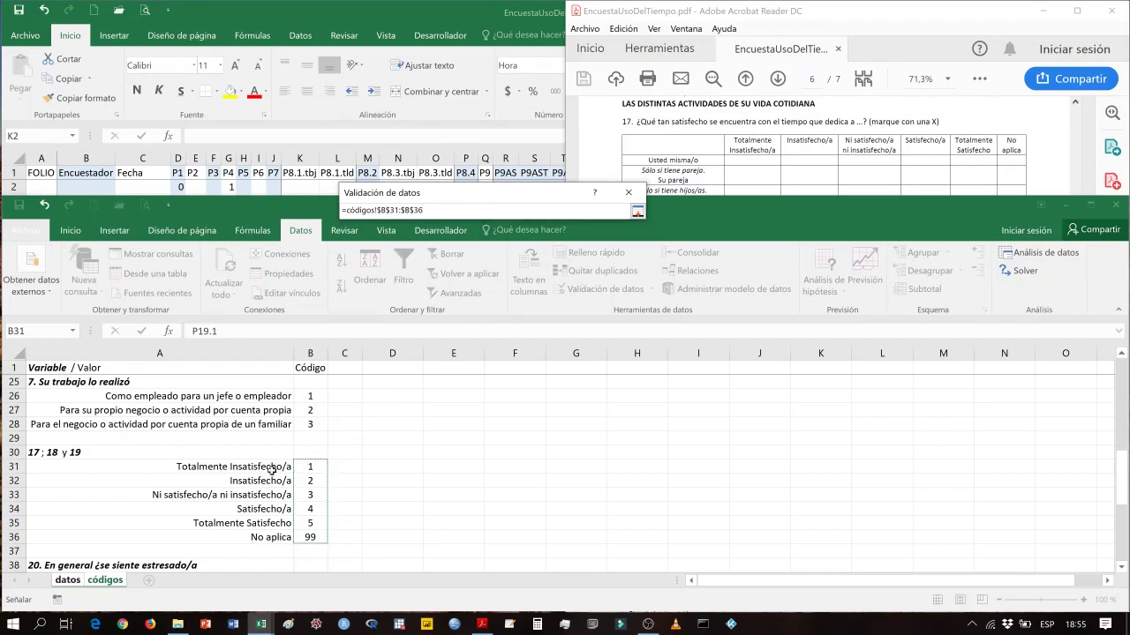
click(638, 212)
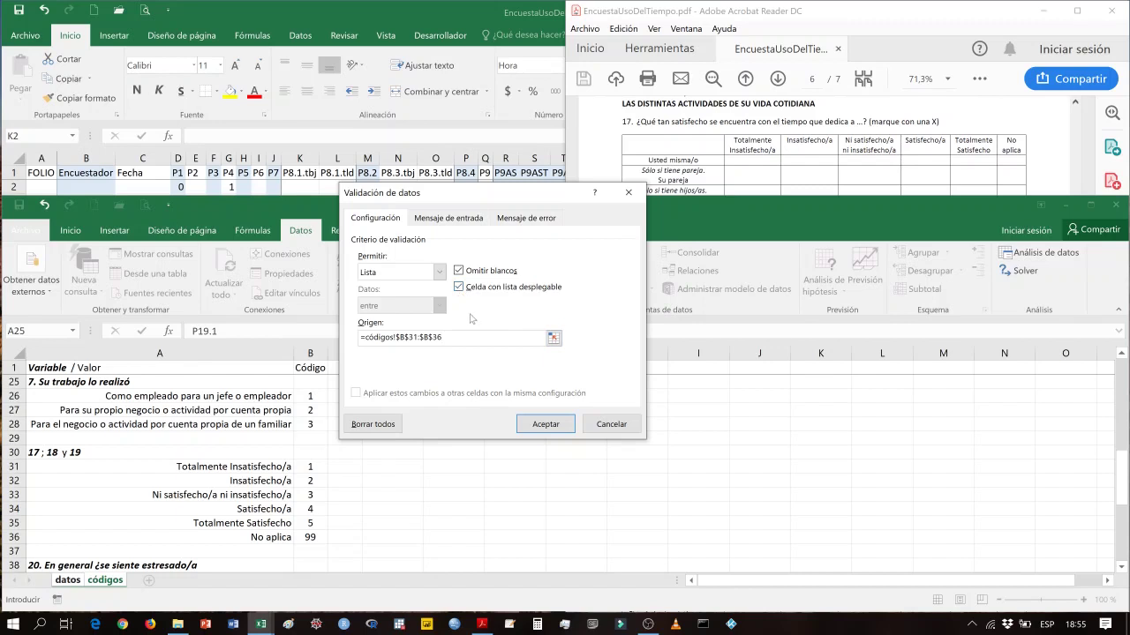
click(458, 288)
click(459, 288)
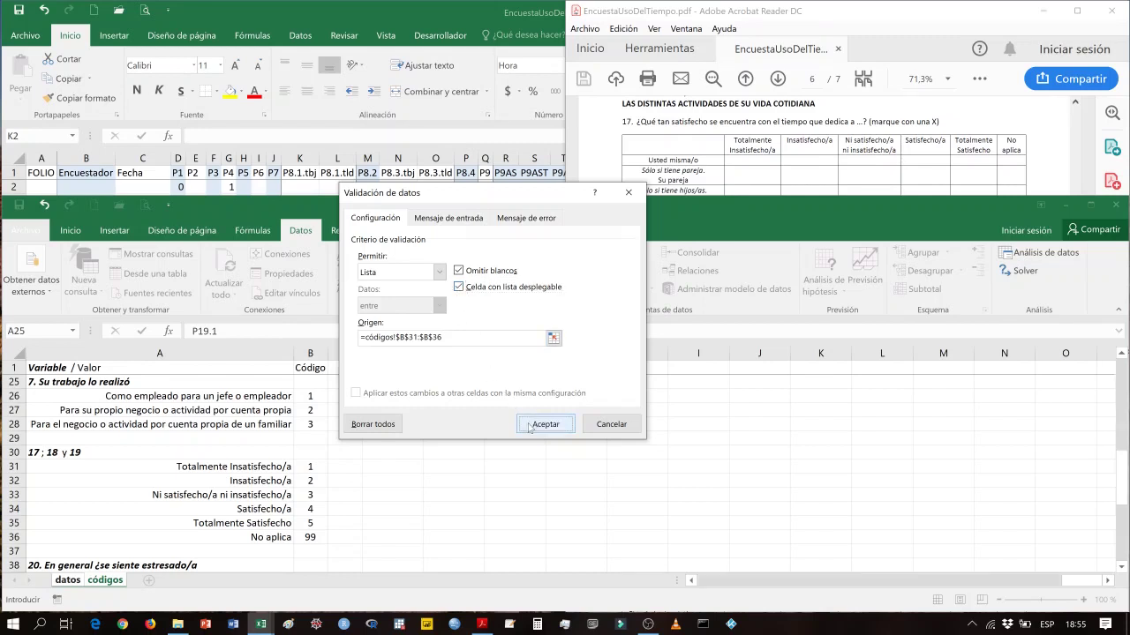
click(545, 425)
Enter the codes 1, 2, 3, 4 and 5 in cells LJ2 to LJ6 under P17.1.
click(596, 382)
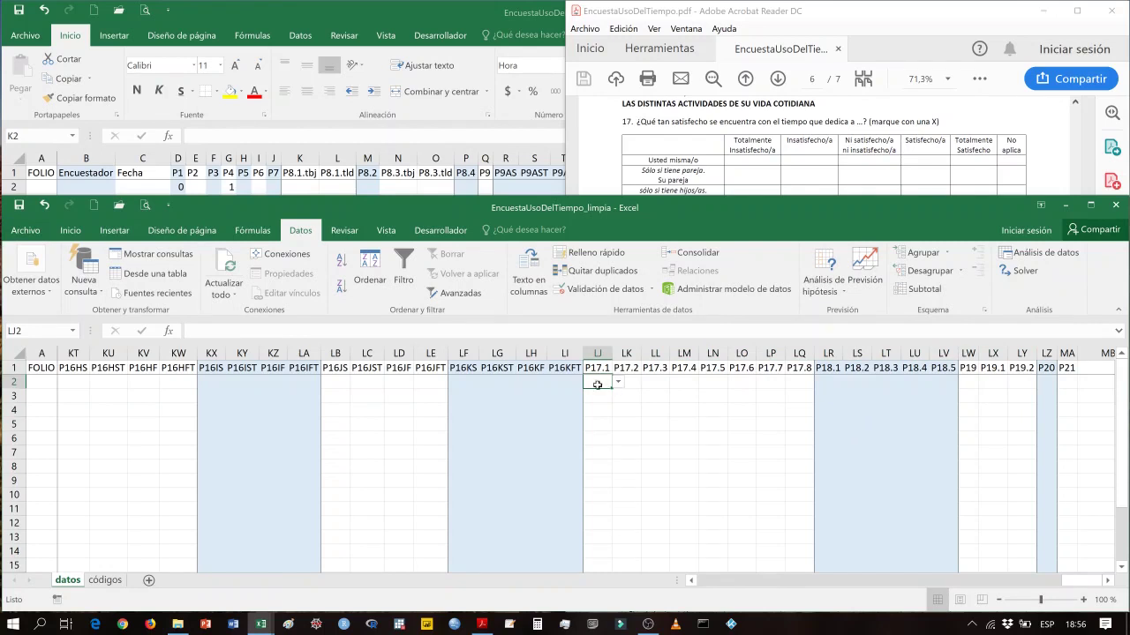
text(1)
key(Return)
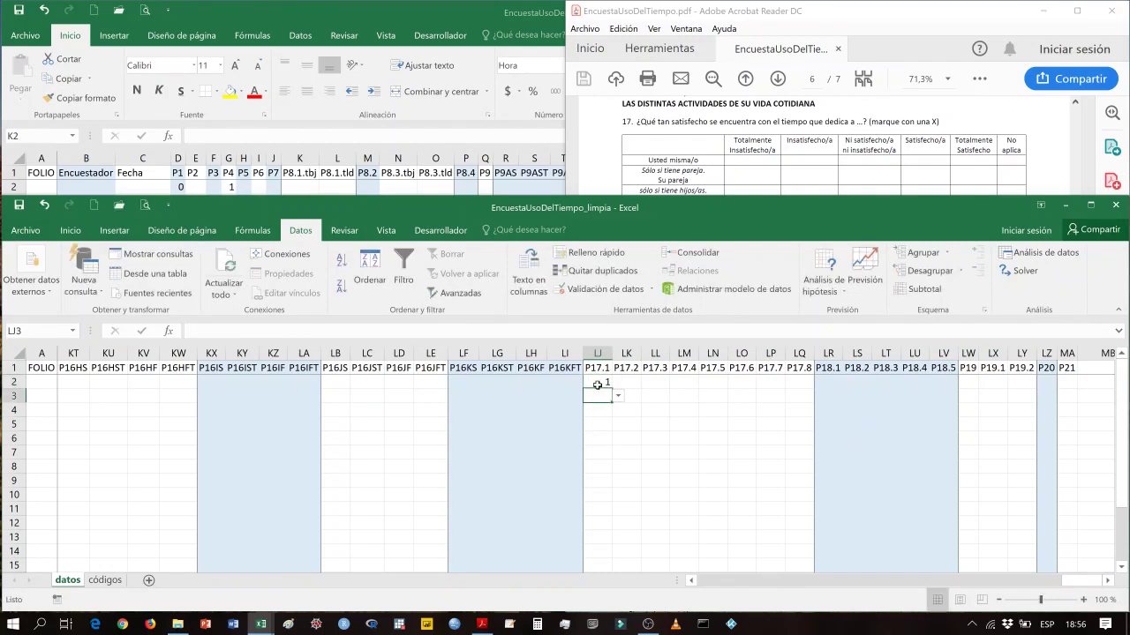
text(2)
key(Return)
text(3)
key(Return)
text(4)
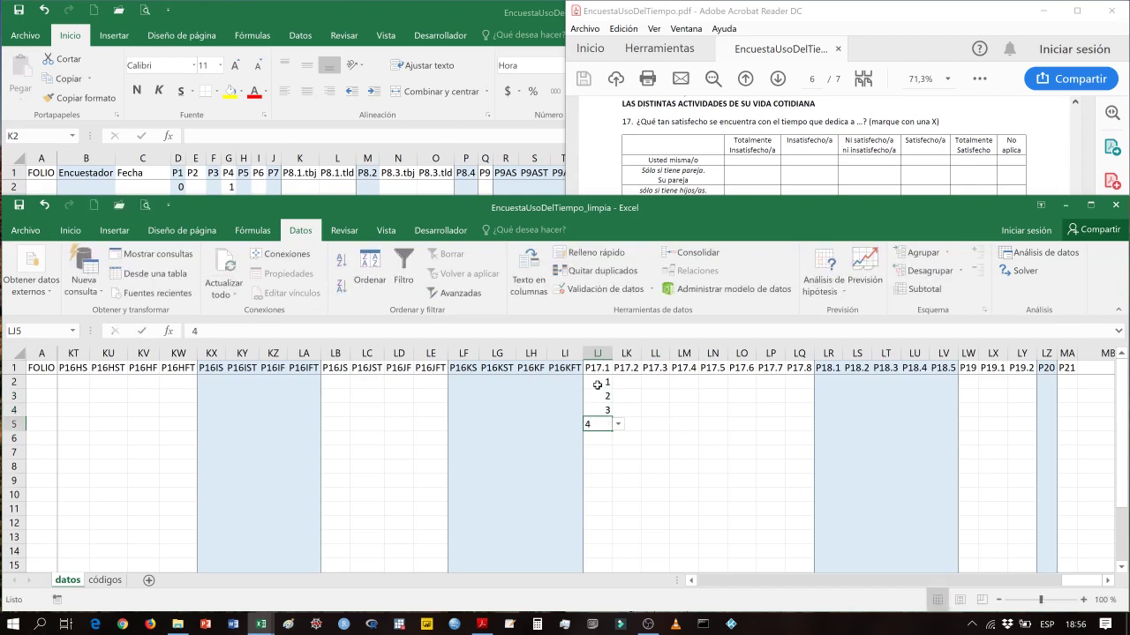
key(Return)
text(5)
key(Return)
Try the code 6 in cell LJ7 under P17.1 and replace the entry with 99.
text(6)
key(Return)
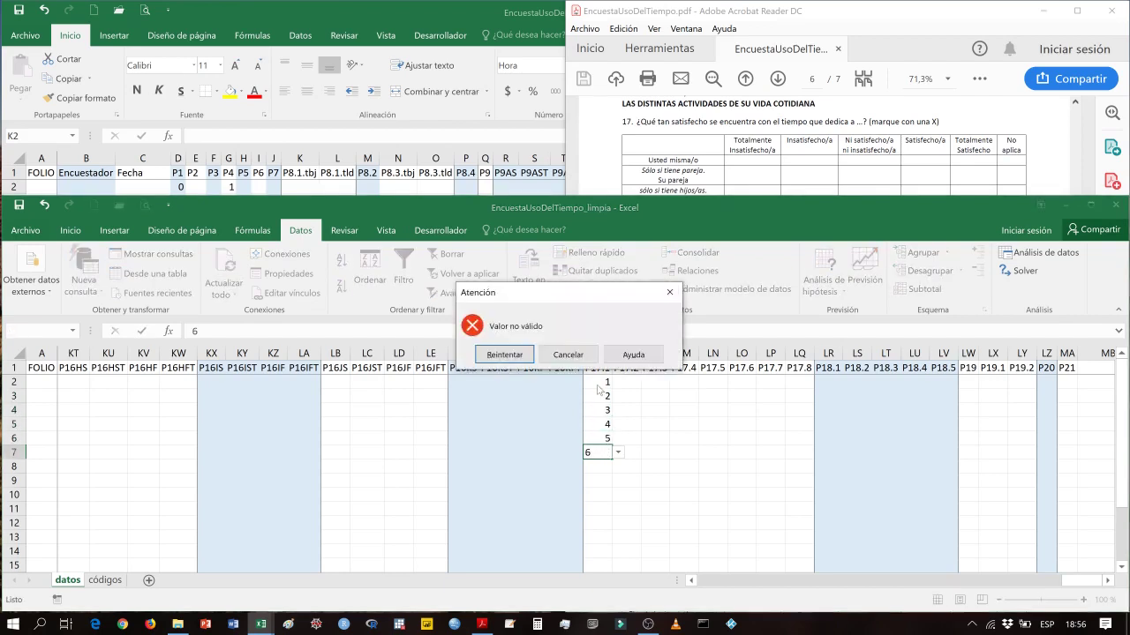
key(Return)
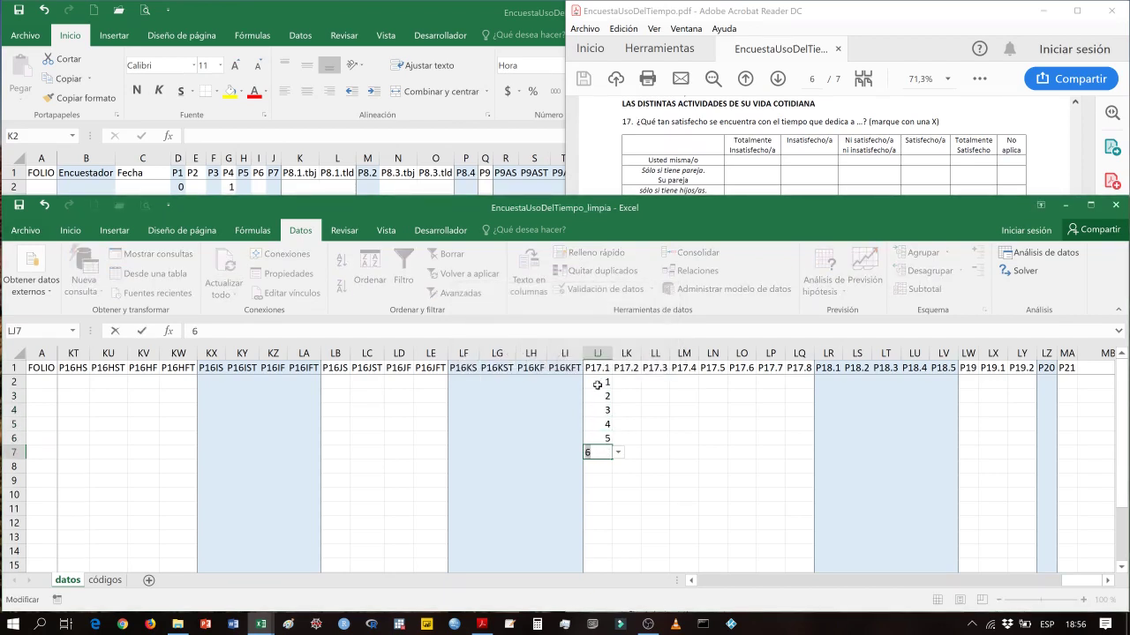
text(99)
key(Return)
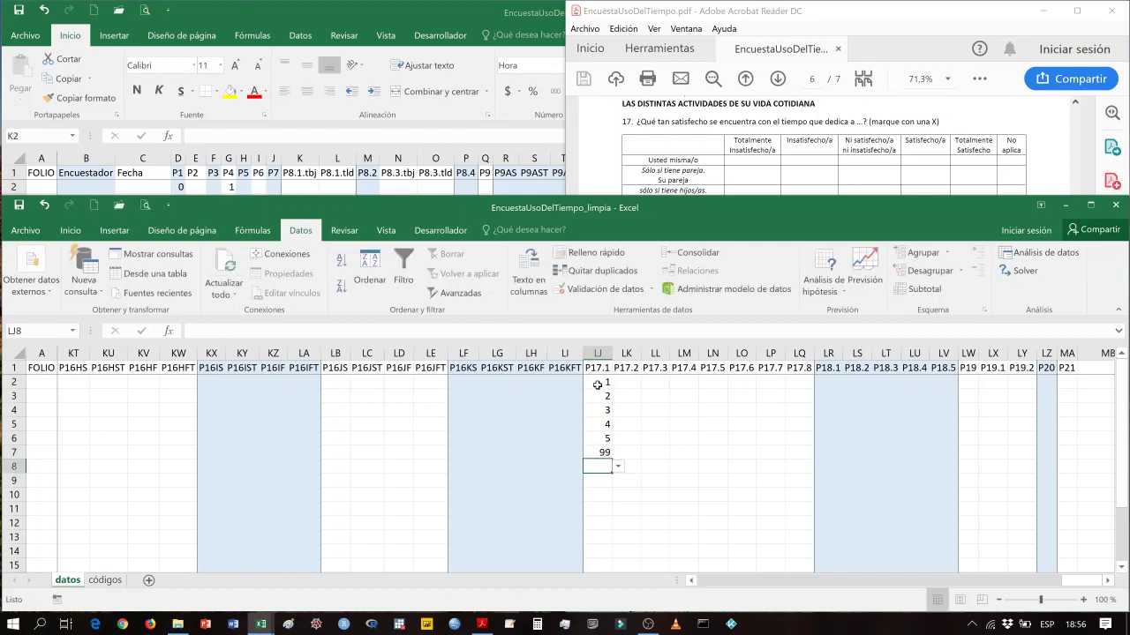
Examine the code choices in cell LJ8's dropdown without picking one, and select the P17.1 header cell.
click(619, 468)
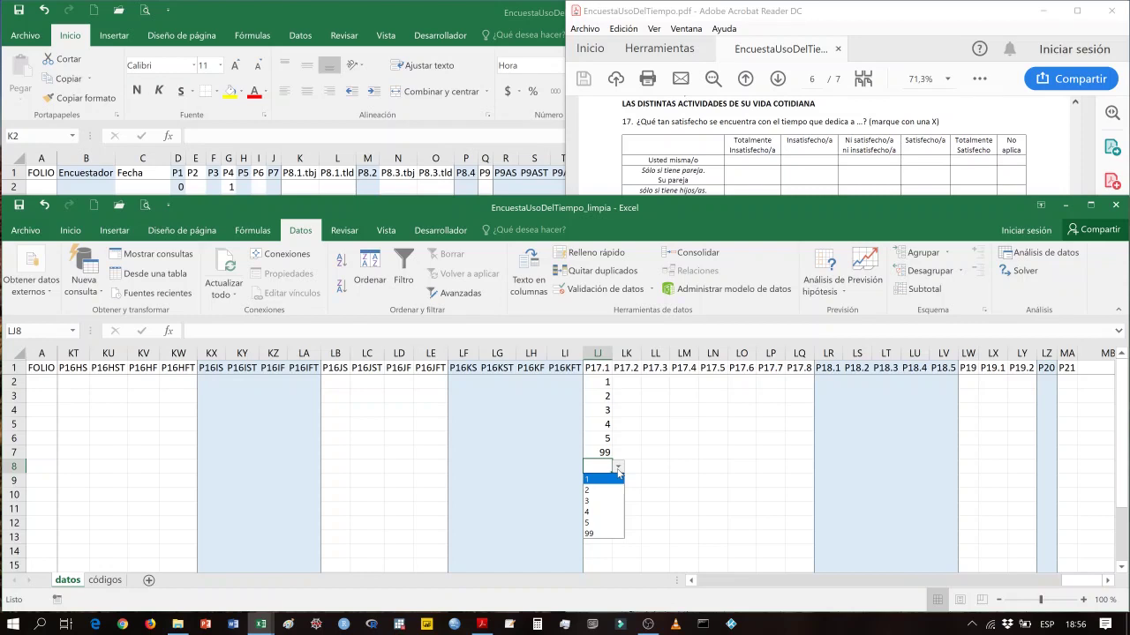
click(641, 453)
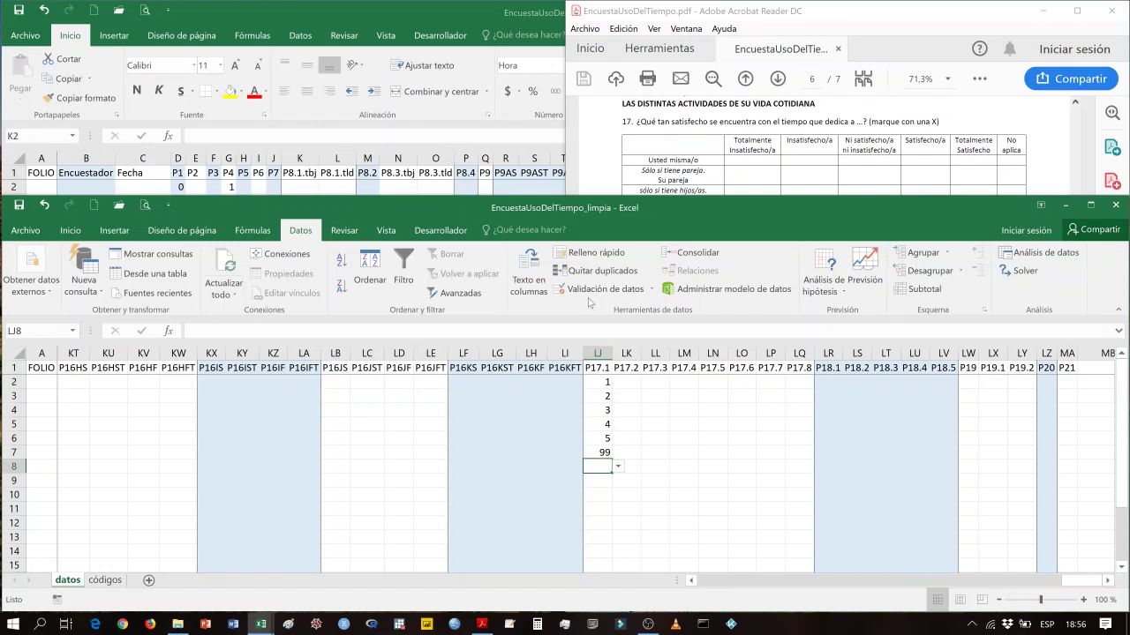
click(600, 367)
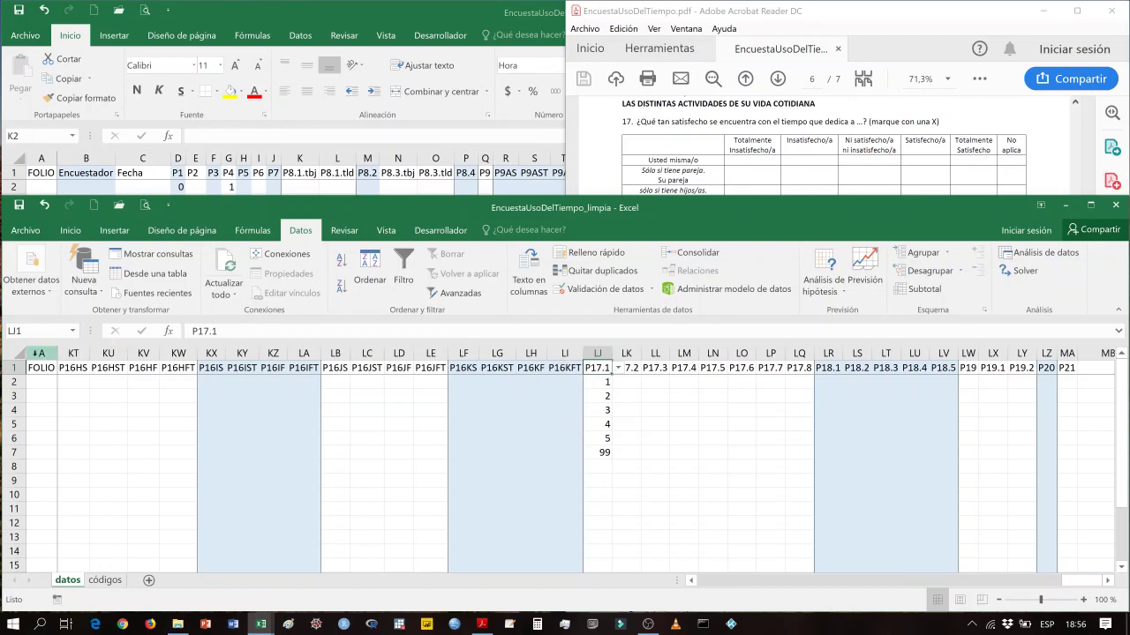
drag(626, 354, 655, 353)
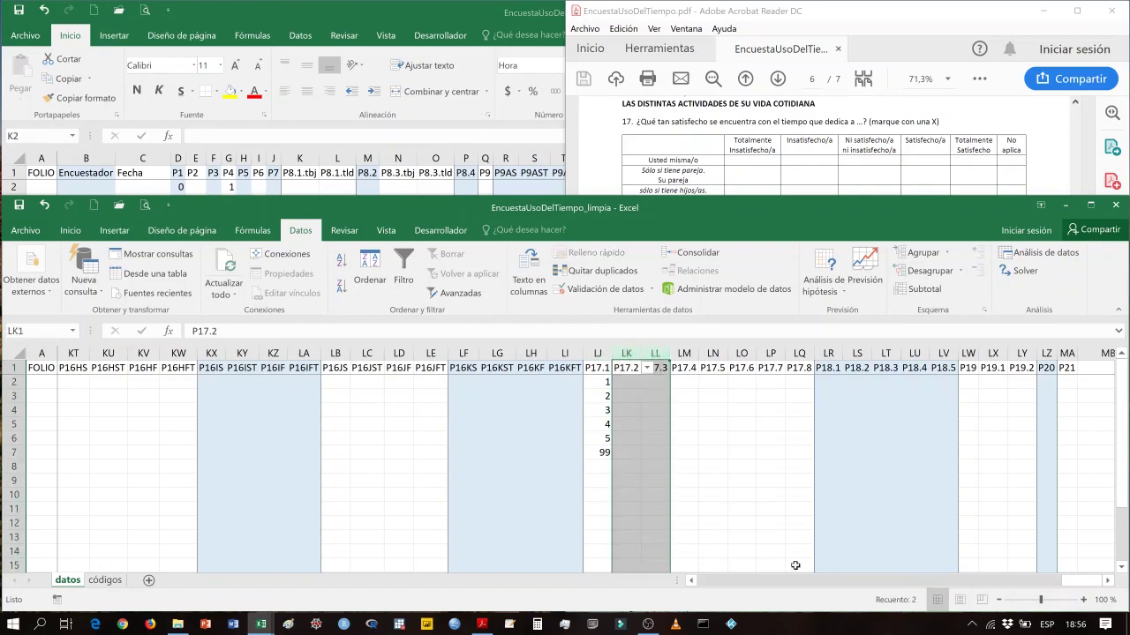
drag(1078, 584, 673, 587)
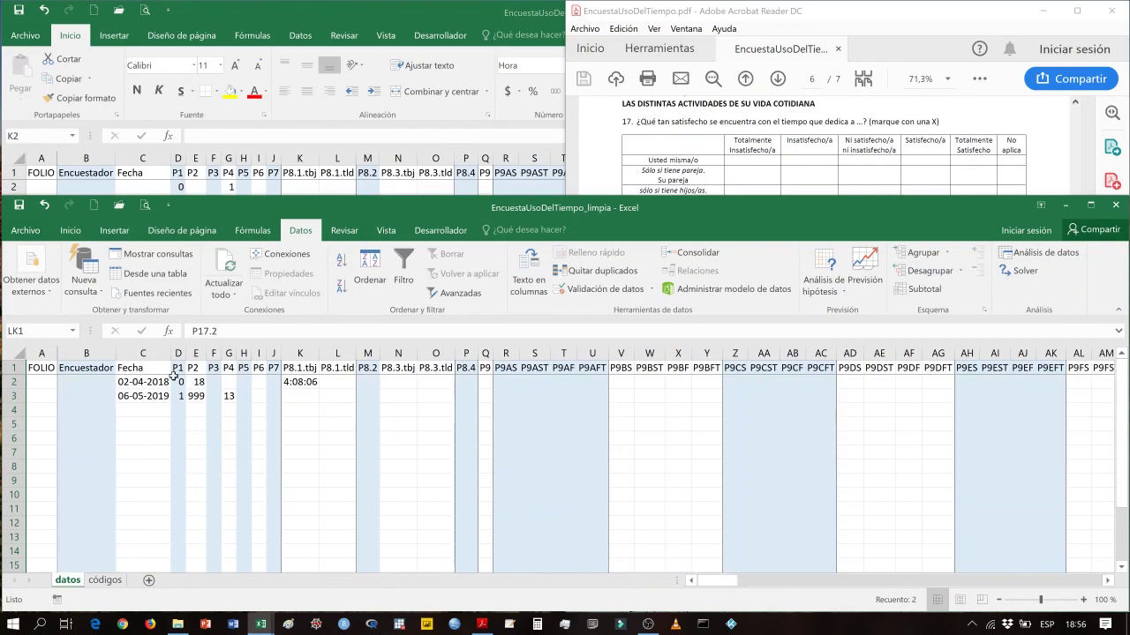
click(144, 381)
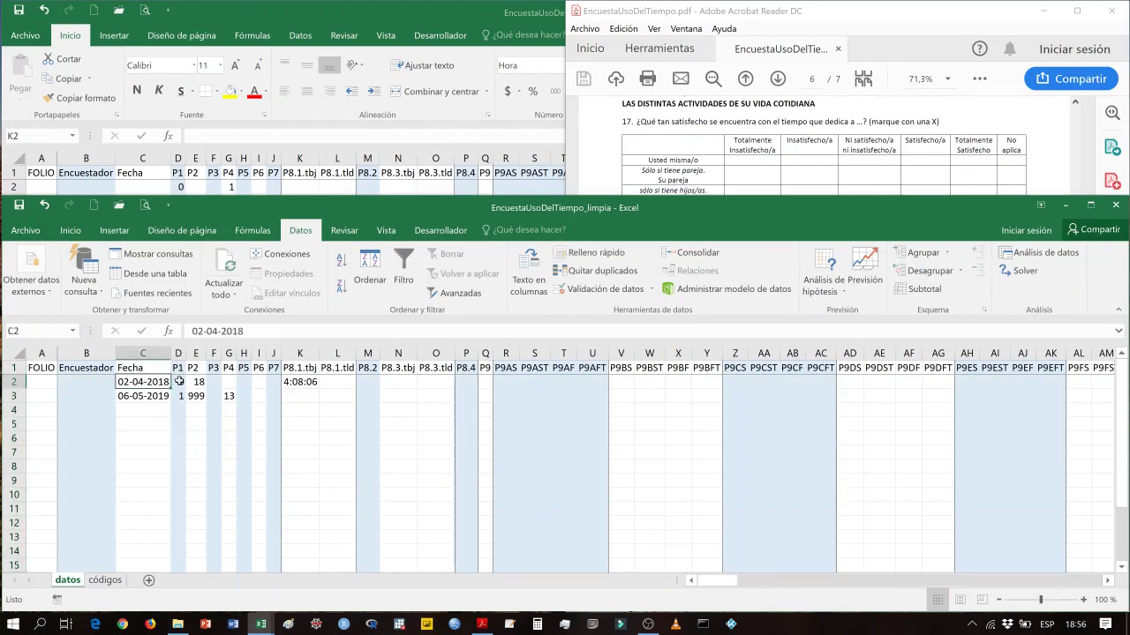
drag(179, 383, 240, 394)
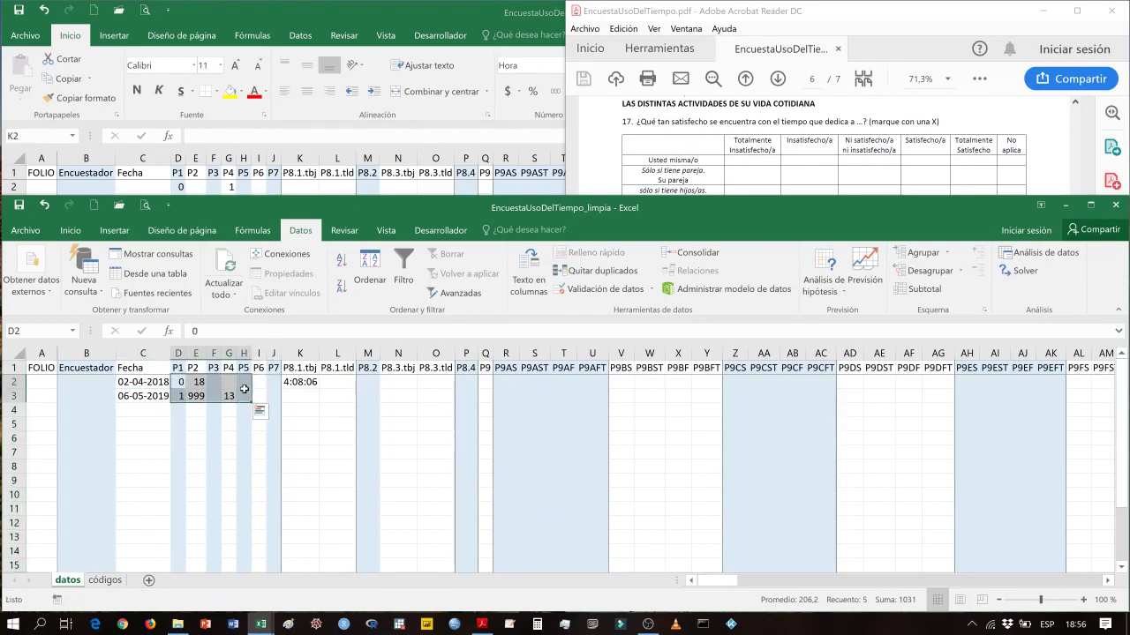
click(243, 384)
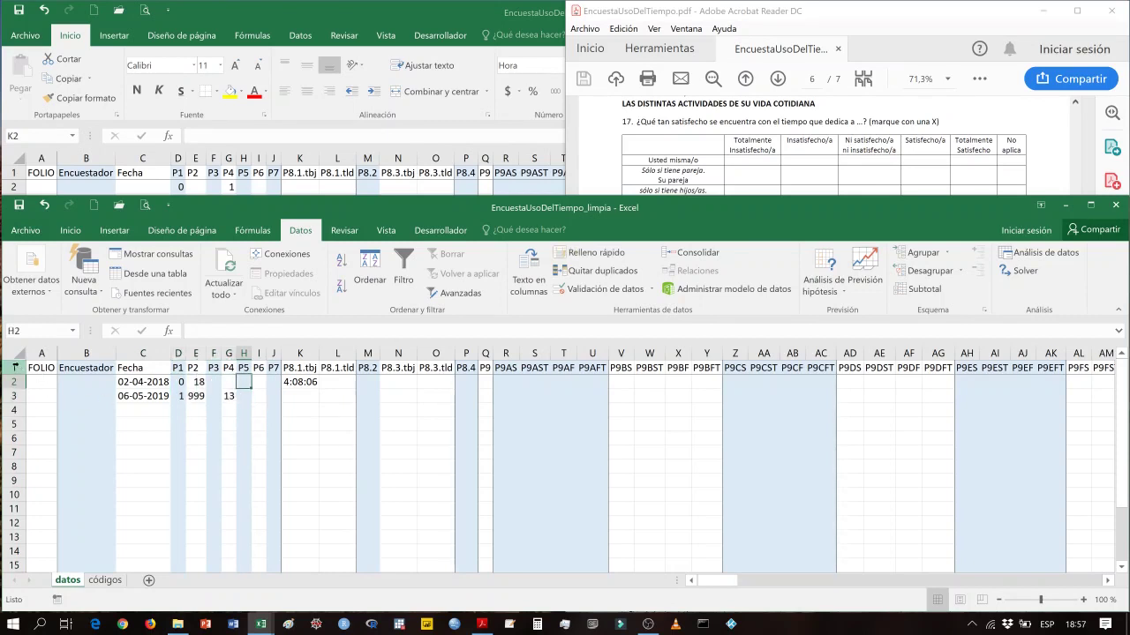
Clear the existing data validation from the entire header row 1, allowing any value (Cualquier valor), and check the P2 header and first entry.
click(15, 367)
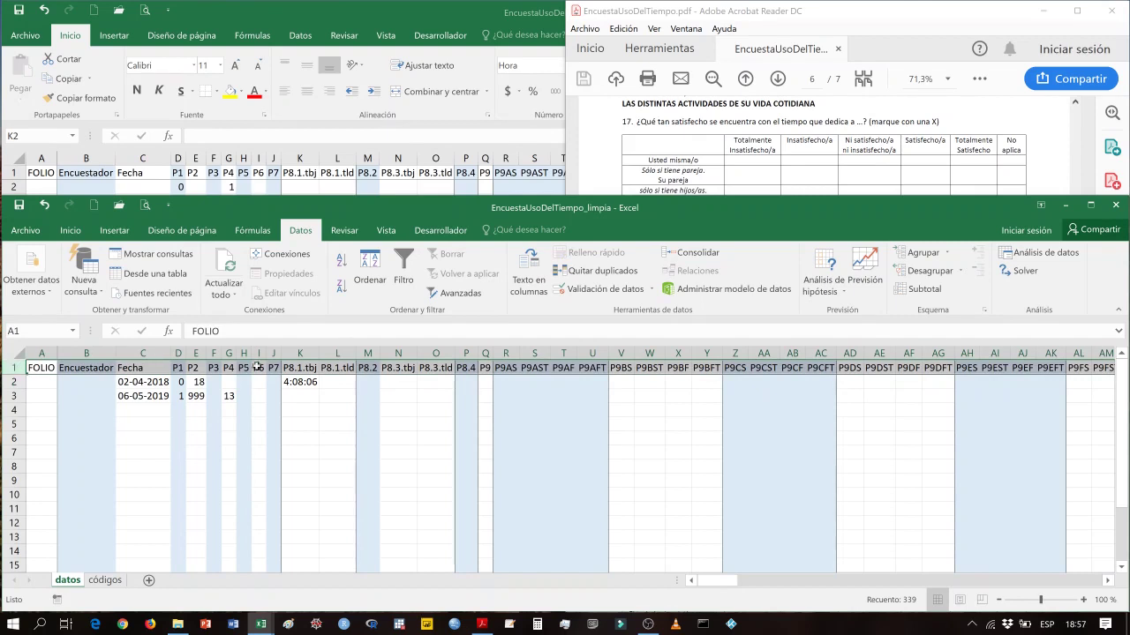
click(597, 288)
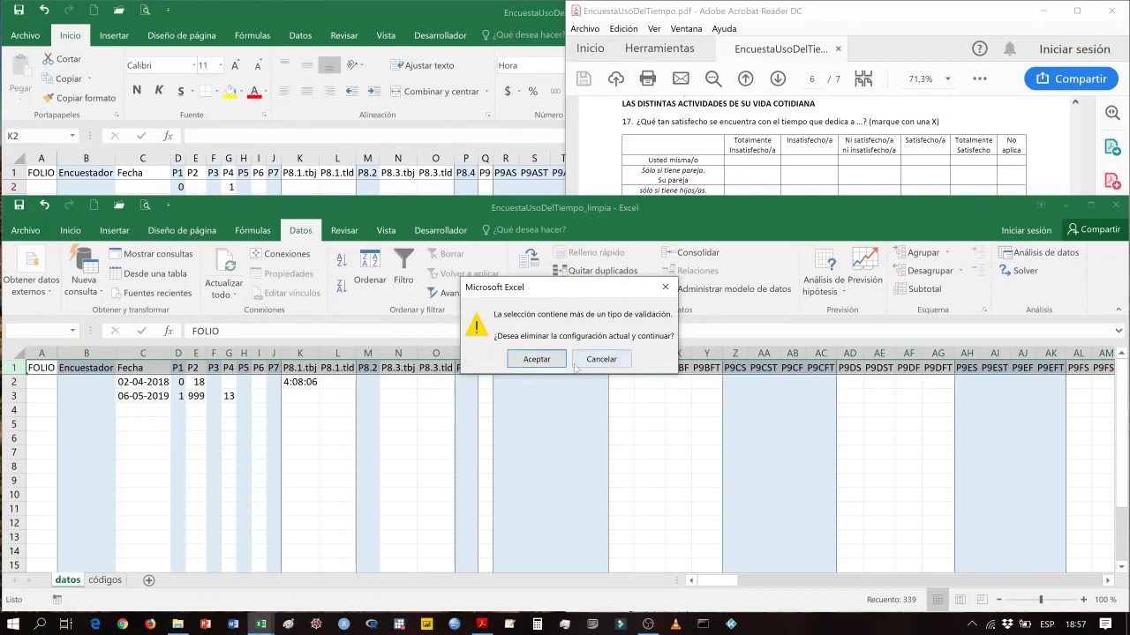
click(535, 359)
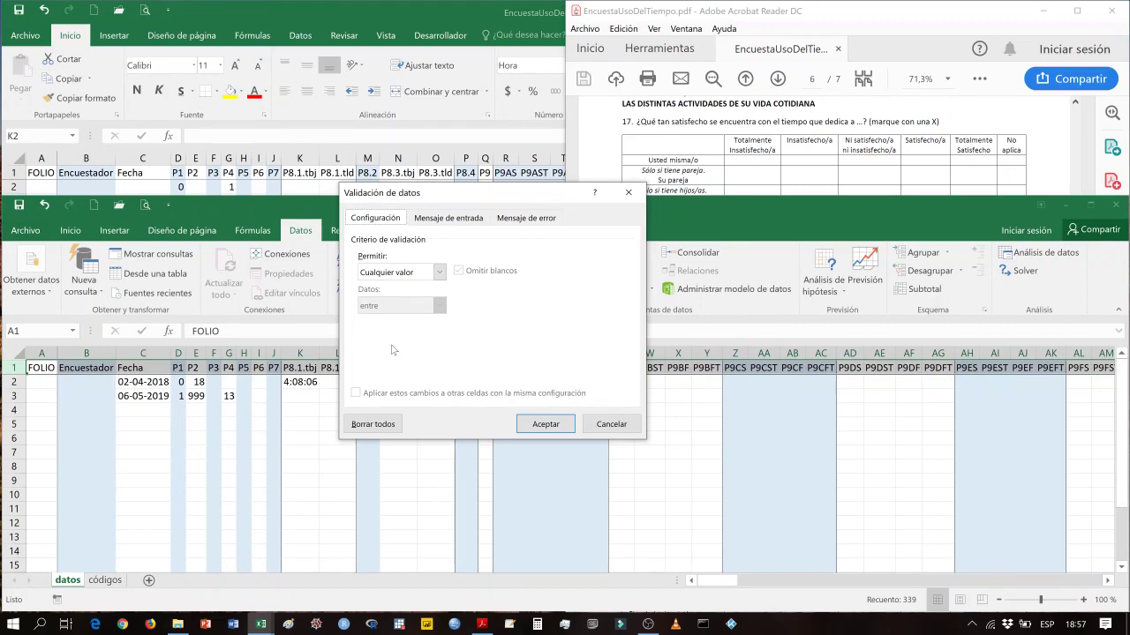
click(545, 422)
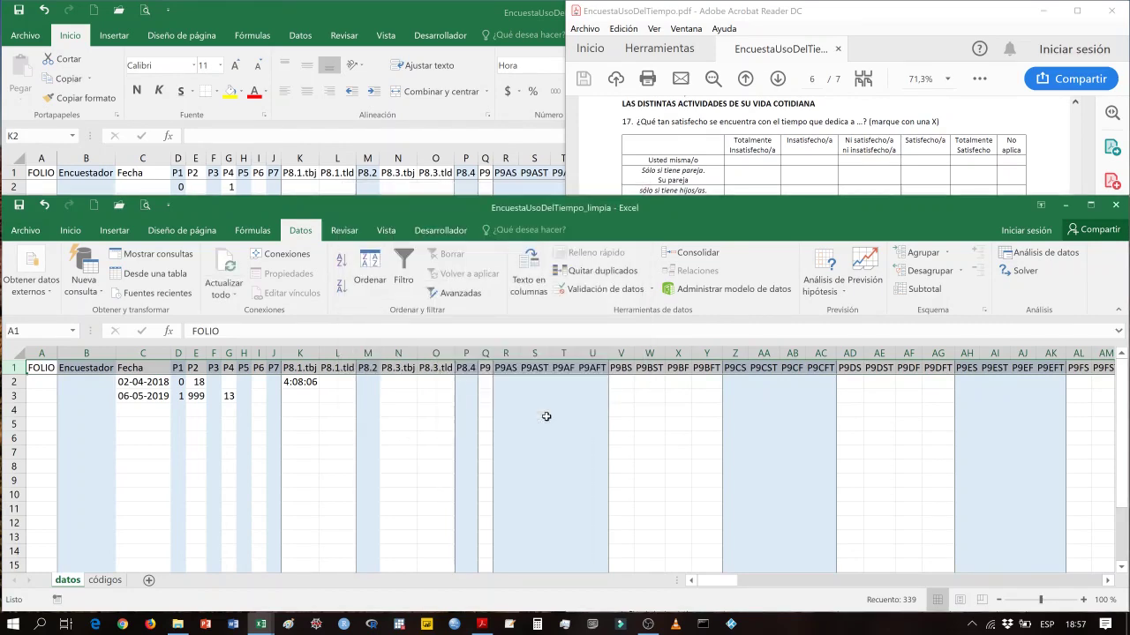
click(196, 367)
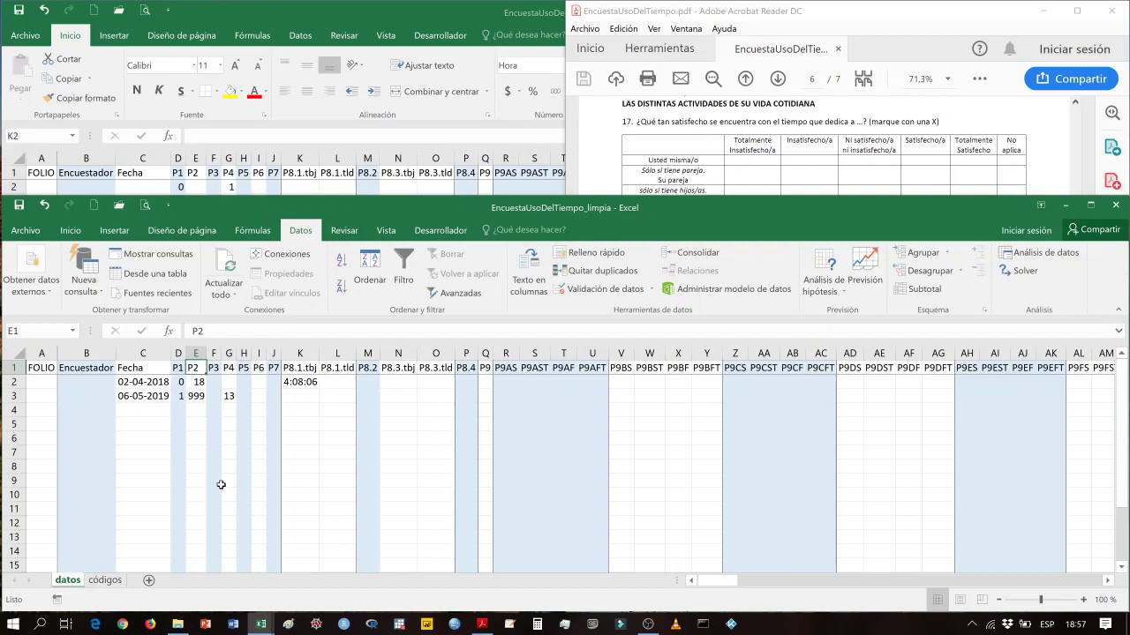
key(Down)
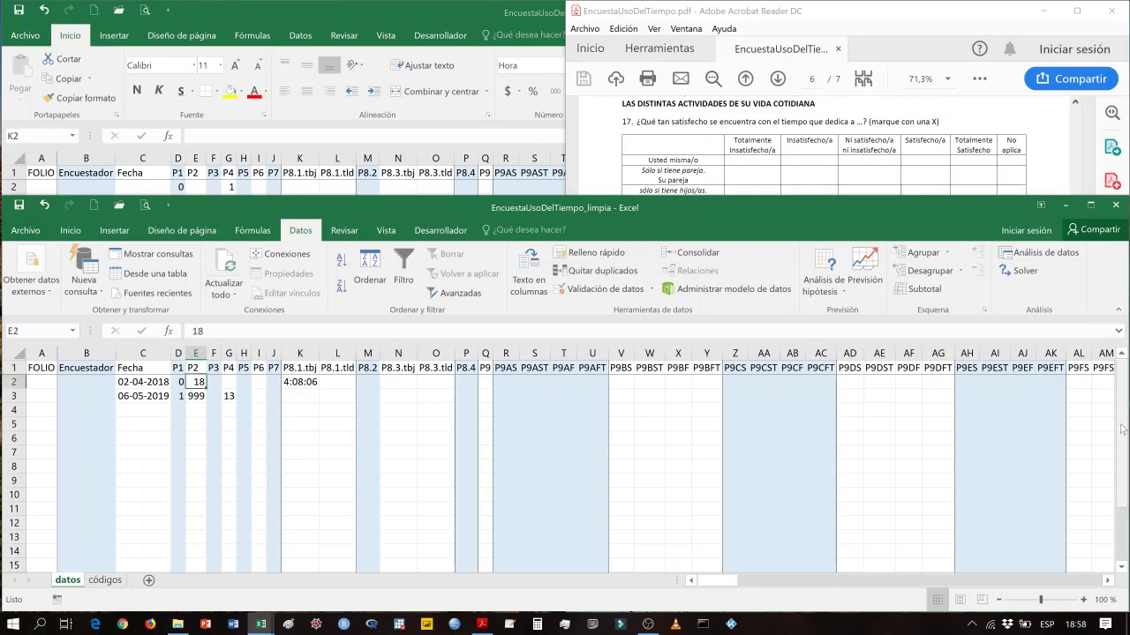
drag(1121, 441, 1122, 397)
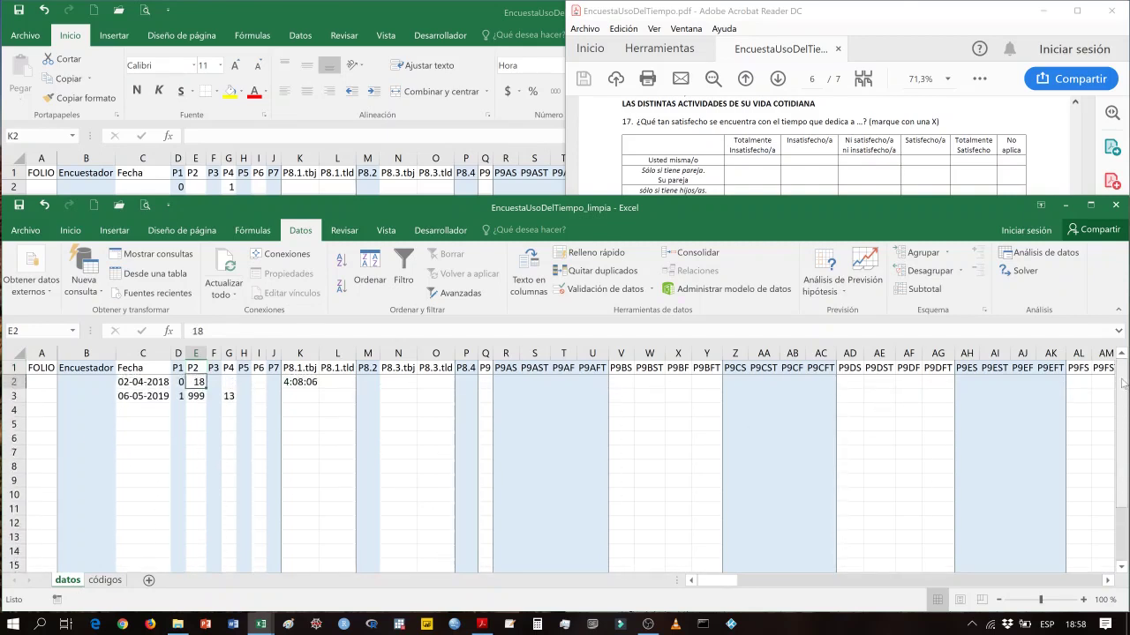